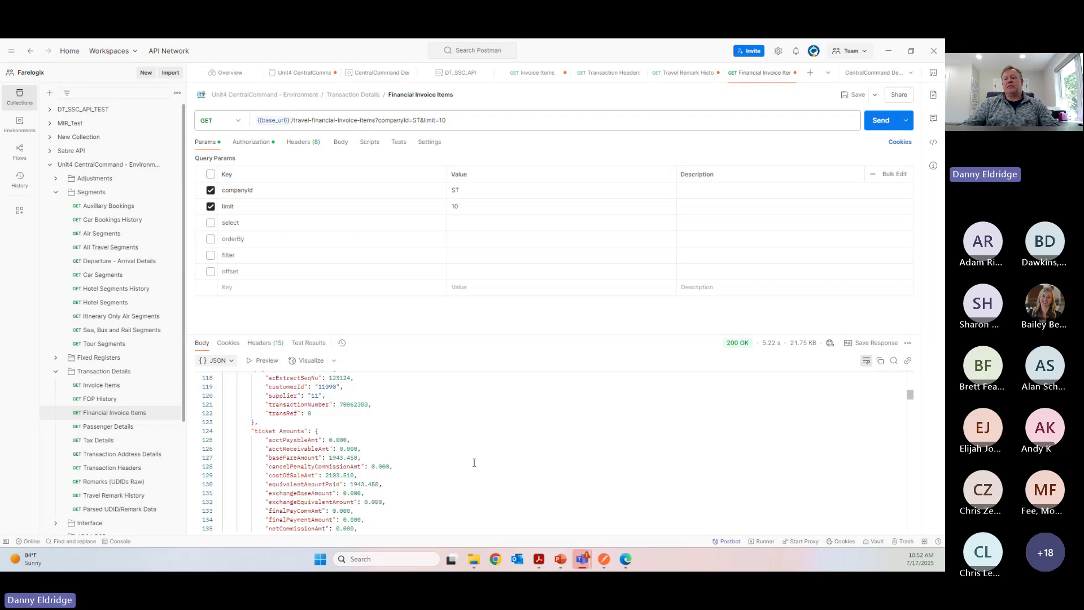
# Step: Switch to the Unit4 WebAPI Swagger documentation in Edge, view its group list from the beginning, and highlight the page's address
pyautogui.click(625, 560)
pyautogui.scroll(20, 349, 242)
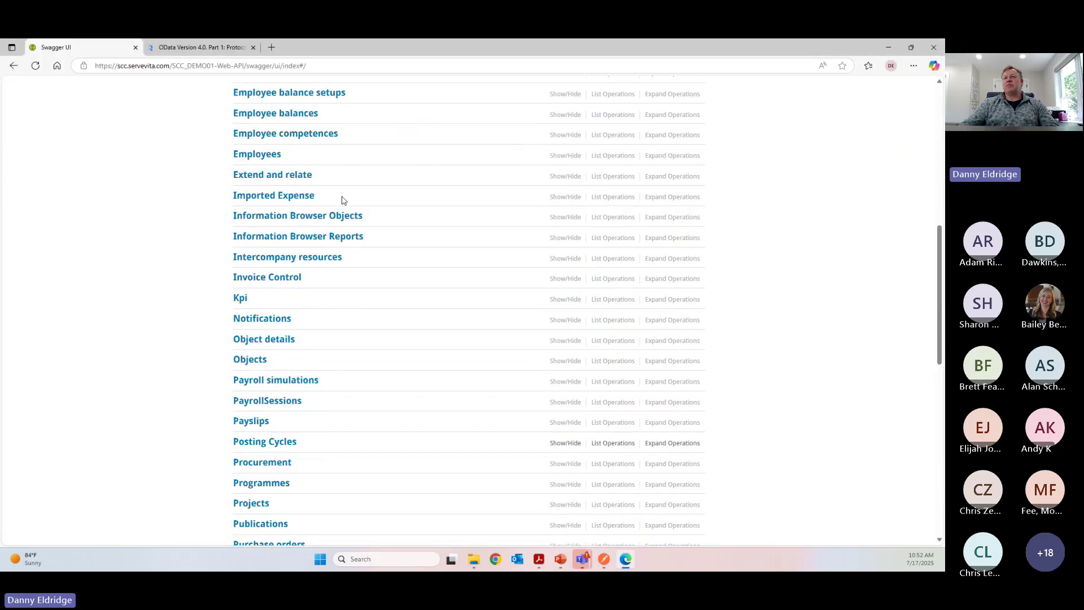
pyautogui.scroll(1, 343, 200)
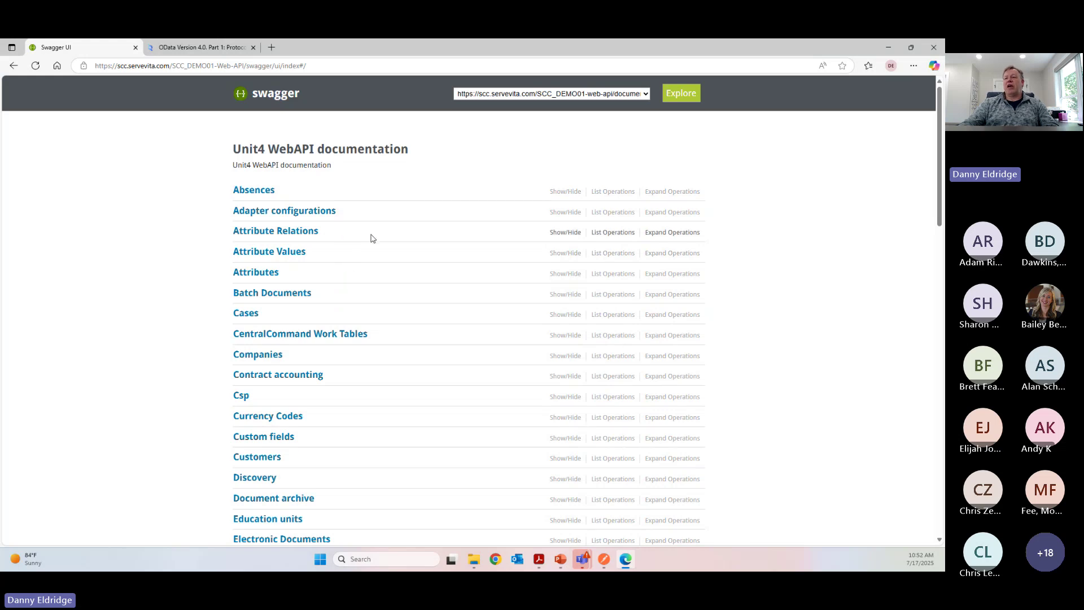
pyautogui.scroll(-8, 371, 239)
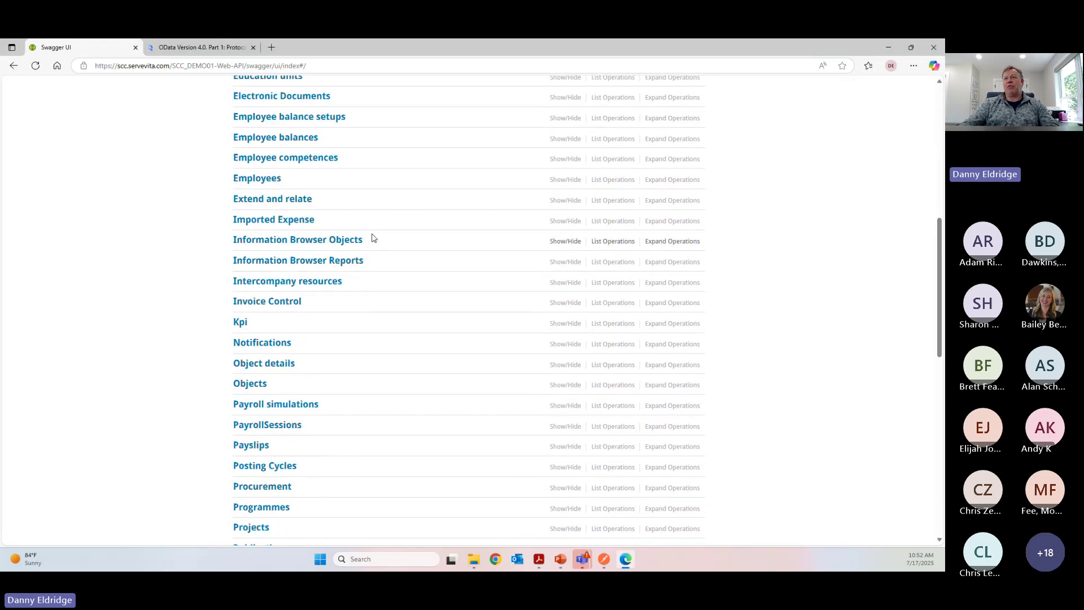
pyautogui.moveTo(316, 69); pyautogui.dragTo(98, 75)
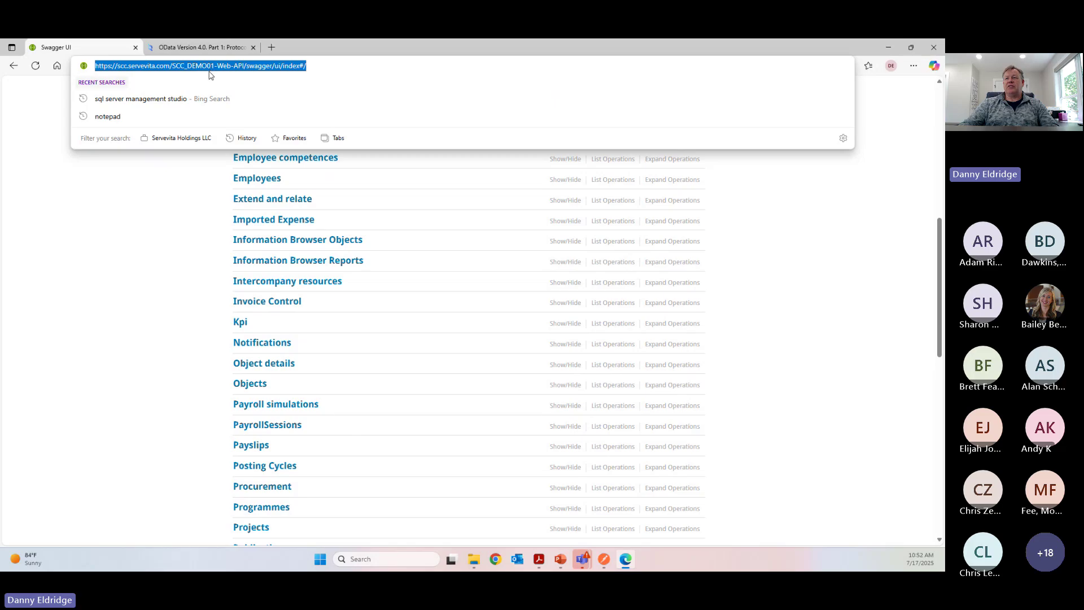
pyautogui.click(184, 335)
# Step: Look through the remaining API groups and expand the Objects group to list its operations
pyautogui.scroll(-2, 278, 319)
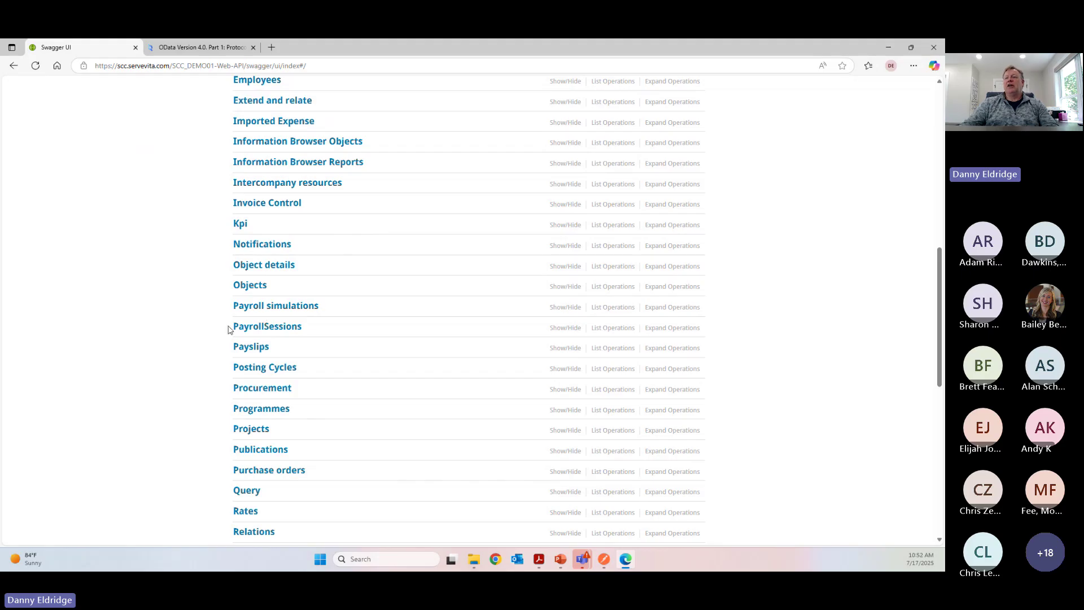
pyautogui.scroll(-4, 291, 322)
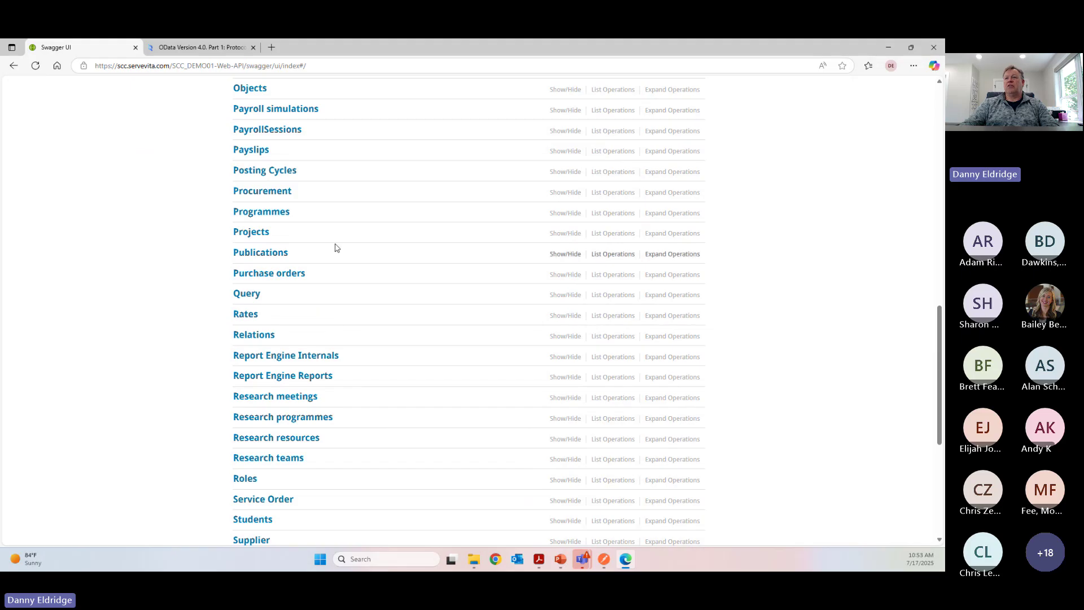
pyautogui.scroll(3, 339, 246)
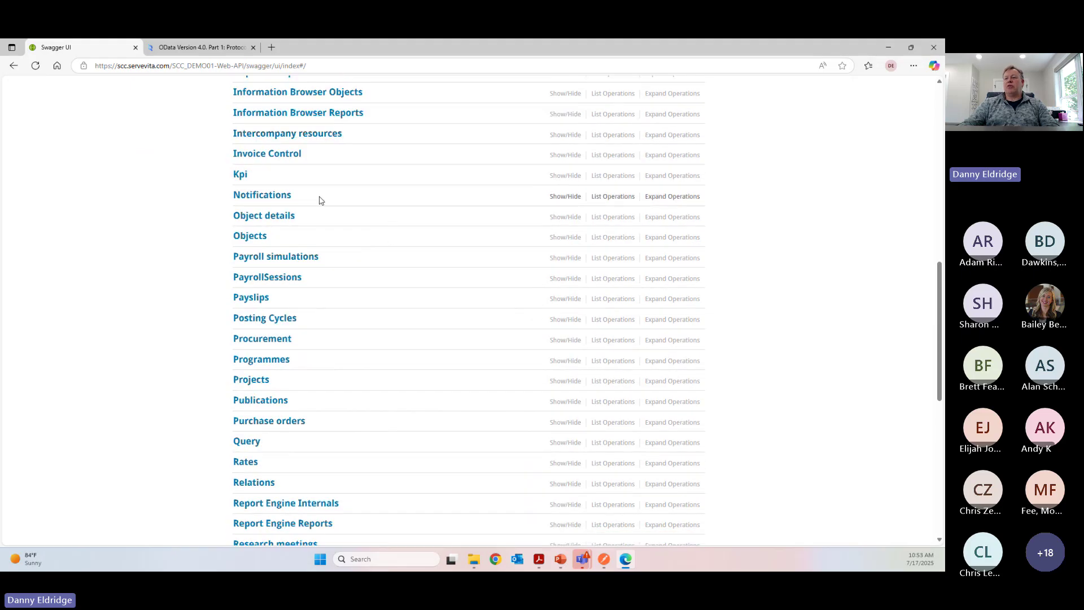
pyautogui.scroll(-6, 319, 201)
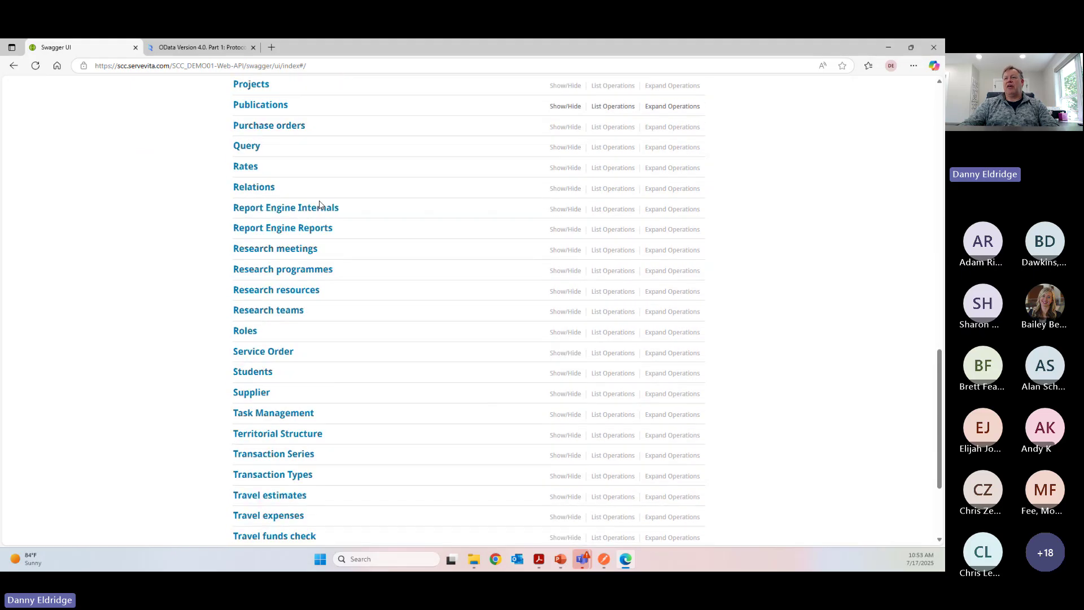
pyautogui.scroll(4, 355, 211)
pyautogui.scroll(3, 339, 220)
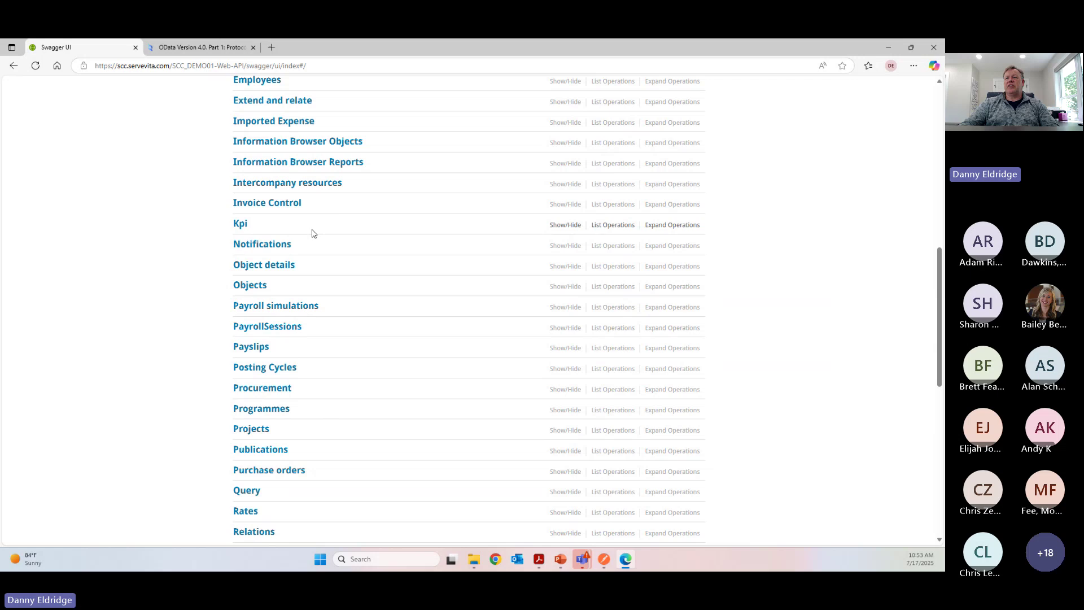
pyautogui.click(251, 285)
# Step: Examine the GET endpoints of the Objects group, from absences through customers, financial transactions and payroll to students
pyautogui.scroll(-3, 362, 326)
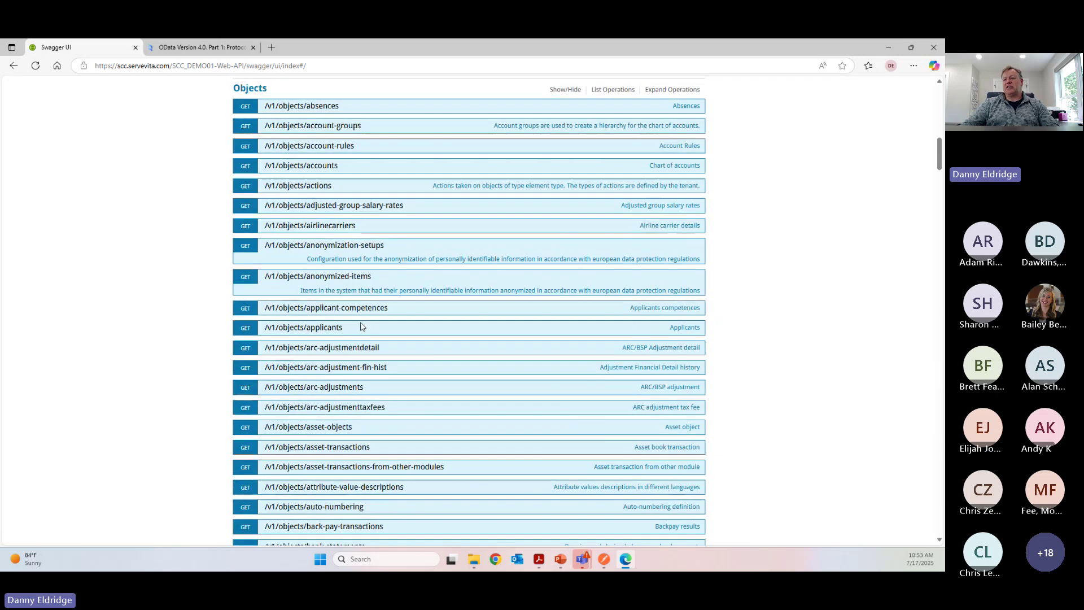
pyautogui.scroll(-2, 362, 326)
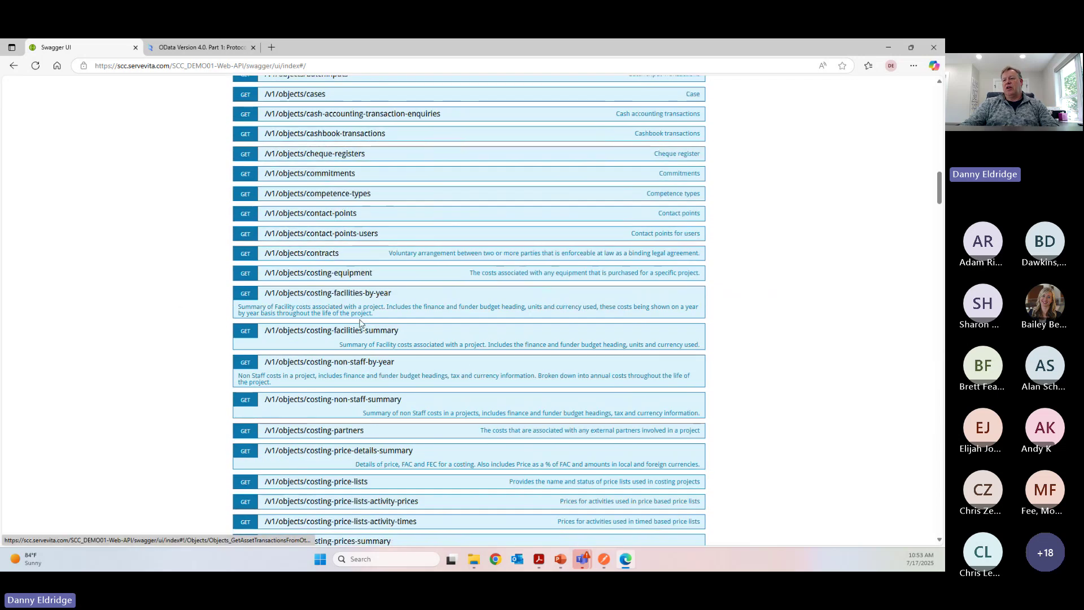
pyautogui.scroll(-8, 360, 323)
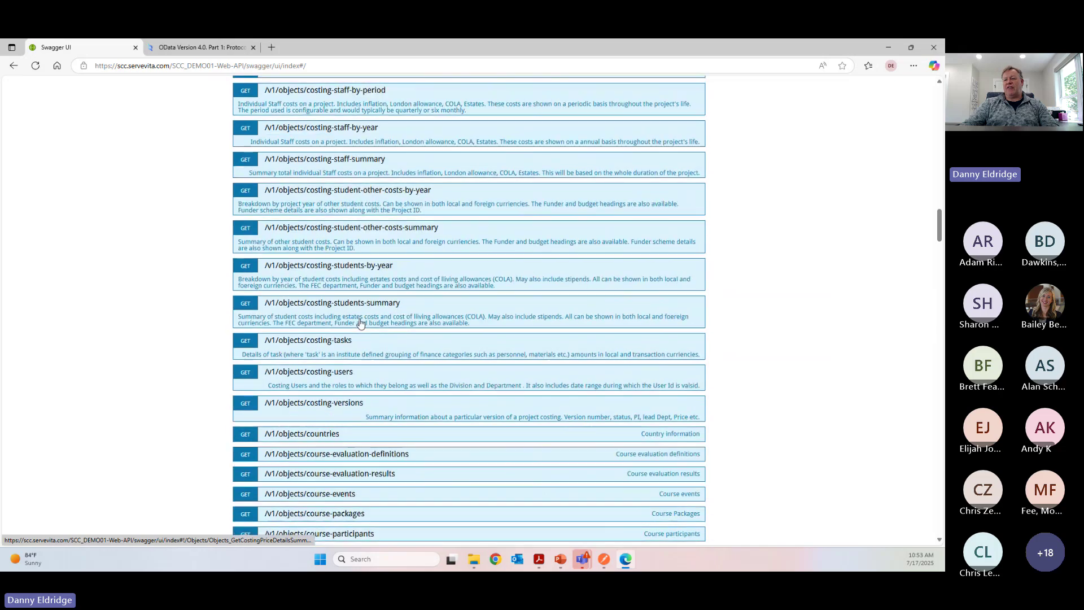
pyautogui.scroll(-8, 360, 323)
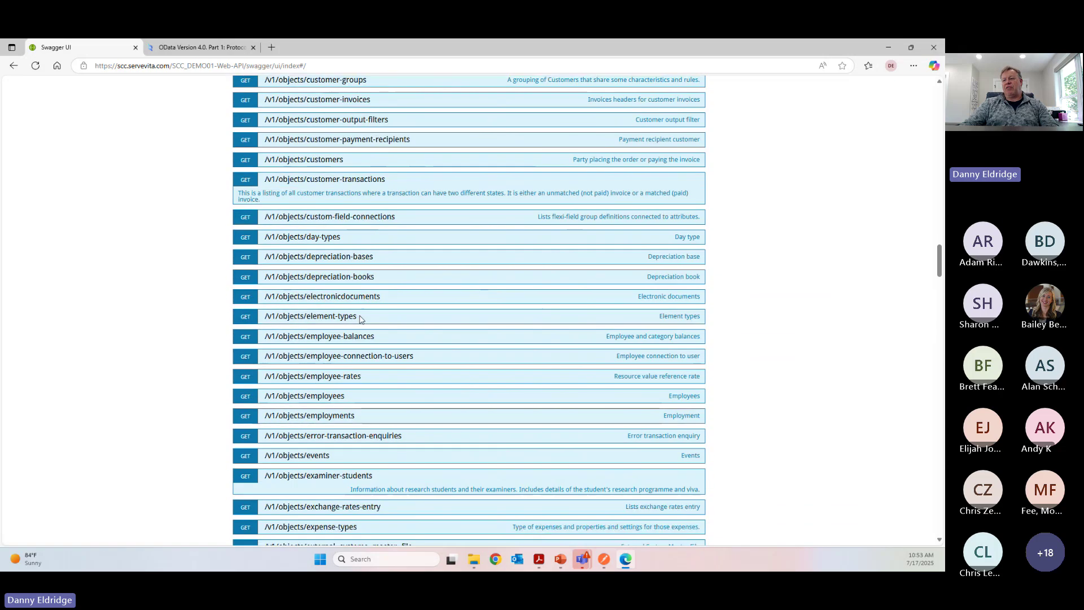
pyautogui.scroll(-2, 362, 320)
pyautogui.scroll(-13, 362, 319)
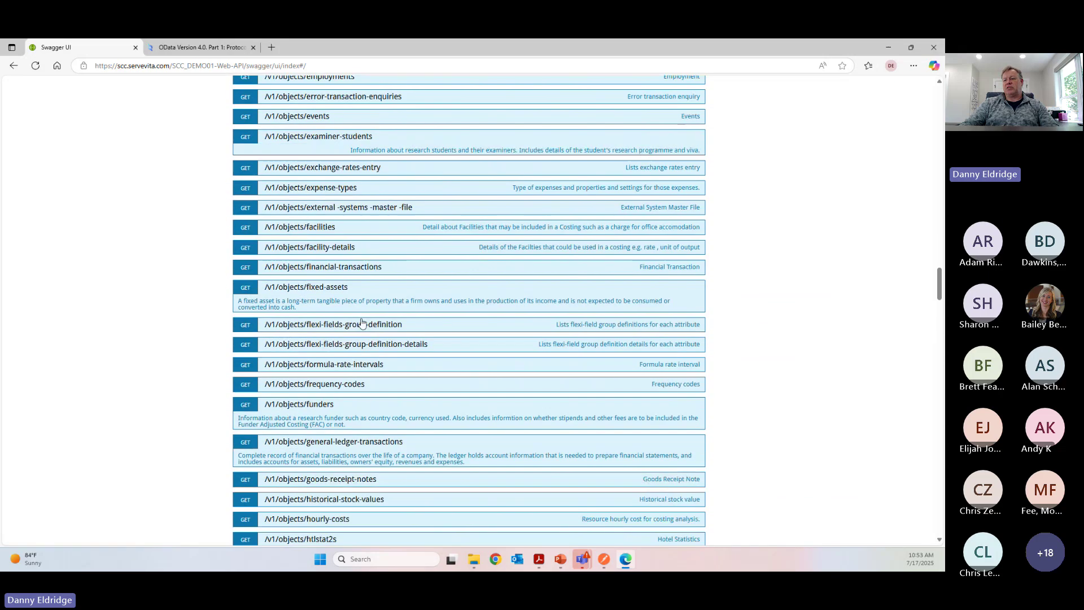
pyautogui.scroll(-15, 362, 322)
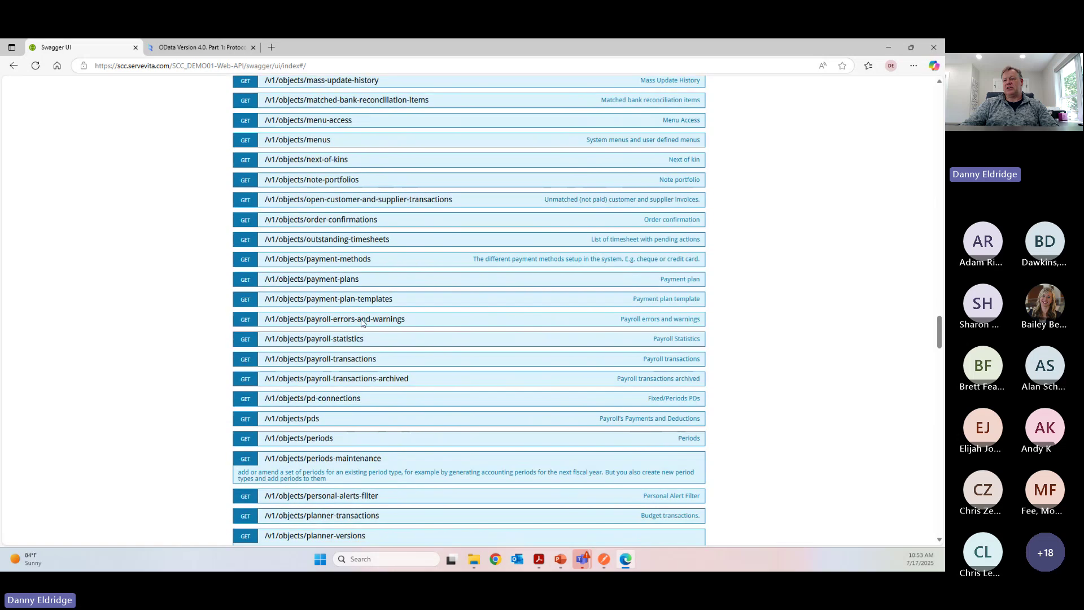
pyautogui.scroll(-7, 361, 322)
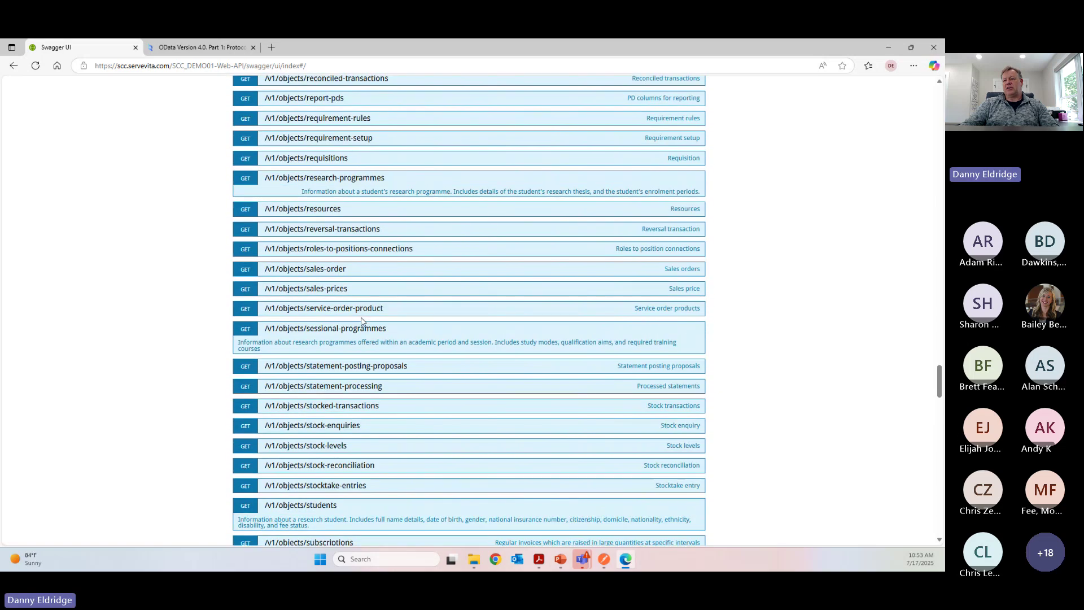
# Step: Find the travel endpoints in the Objects group and expand /v1/objects/travel-invoice-items to show its response schema and parameters
pyautogui.scroll(-6, 362, 321)
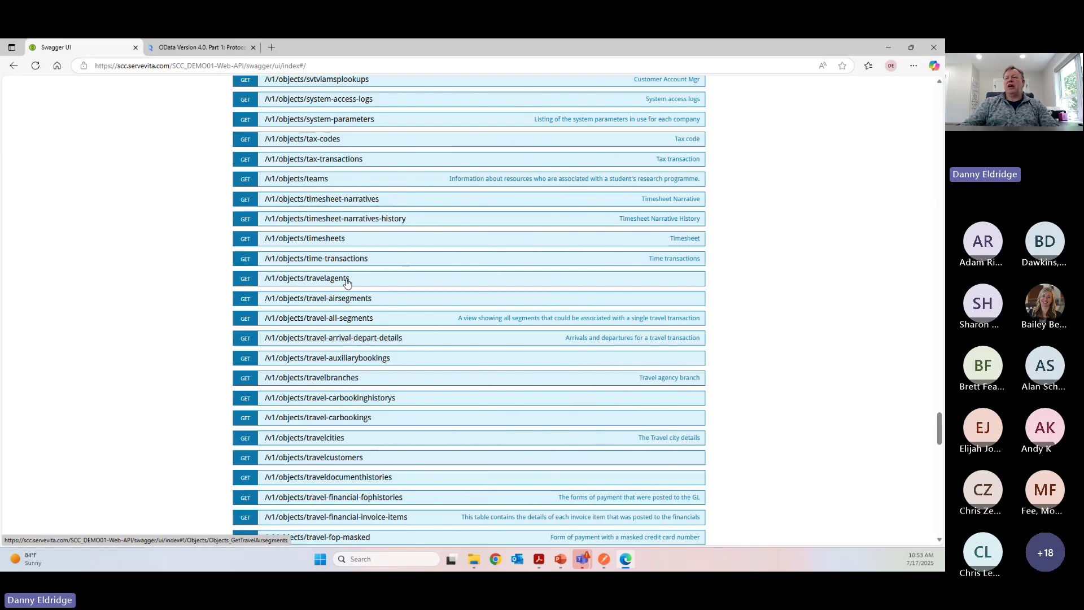
pyautogui.scroll(-3, 332, 306)
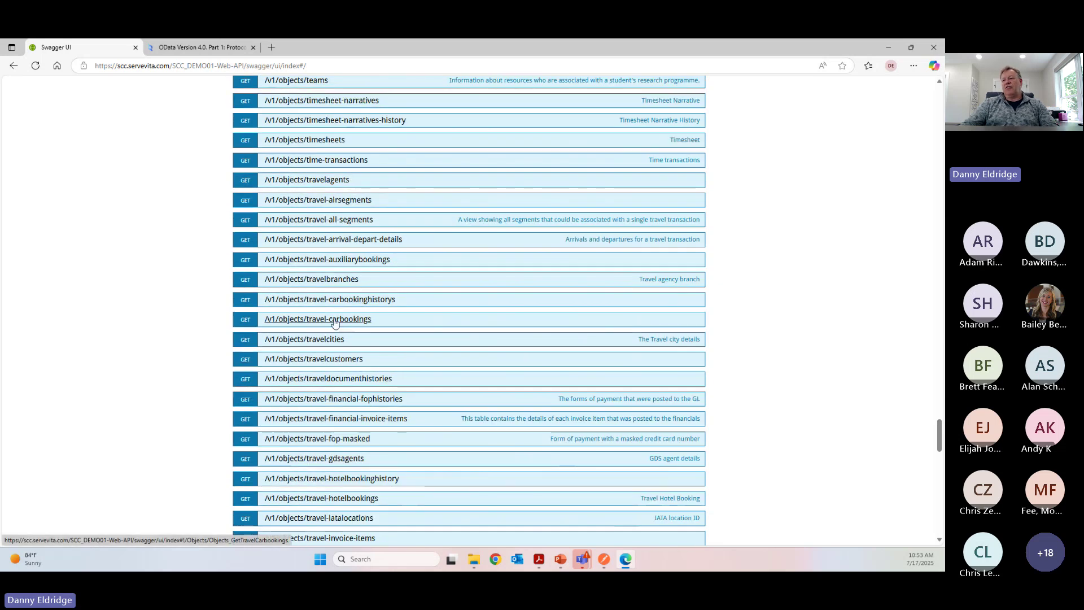
pyautogui.scroll(-1, 335, 324)
pyautogui.scroll(-1, 335, 323)
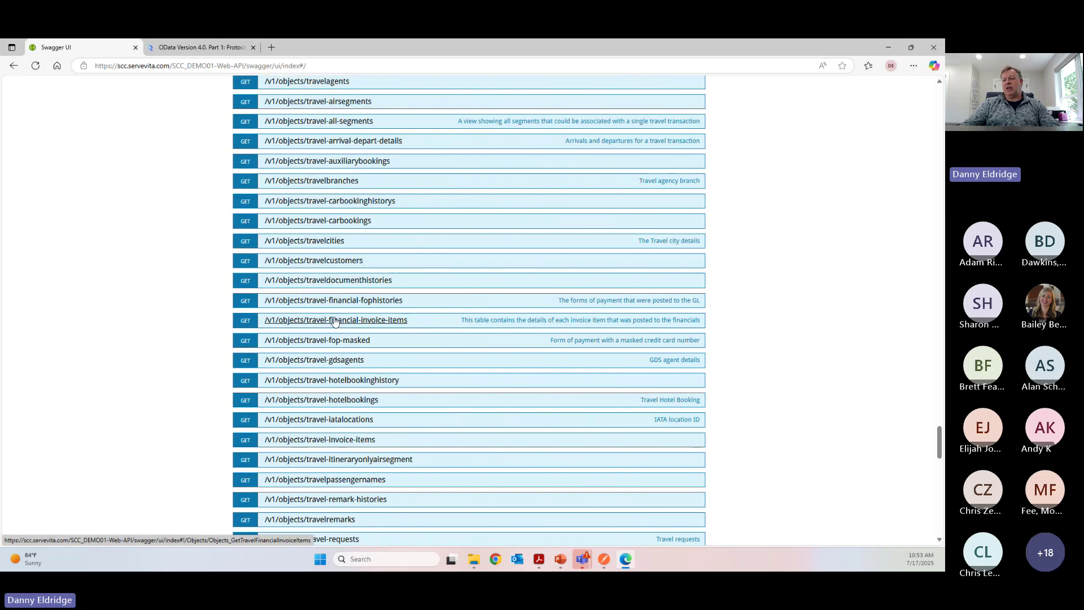
pyautogui.click(351, 444)
pyautogui.scroll(-3, 420, 284)
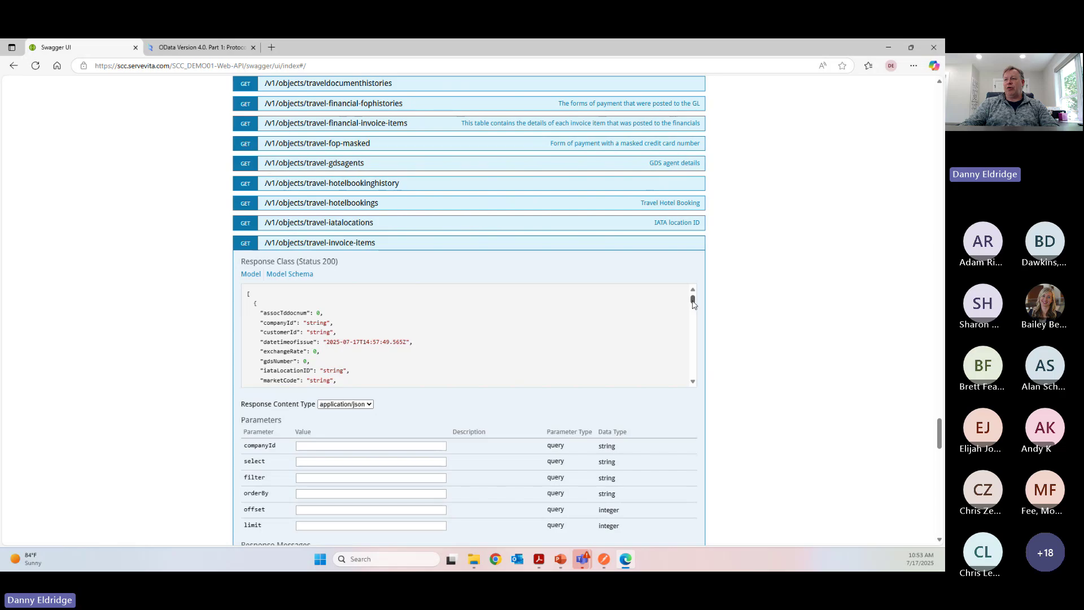
# Step: Review the general, agent, payment information and payment amount fields in the travel-invoice-items response schema
pyautogui.moveTo(694, 304); pyautogui.dragTo(694, 307)
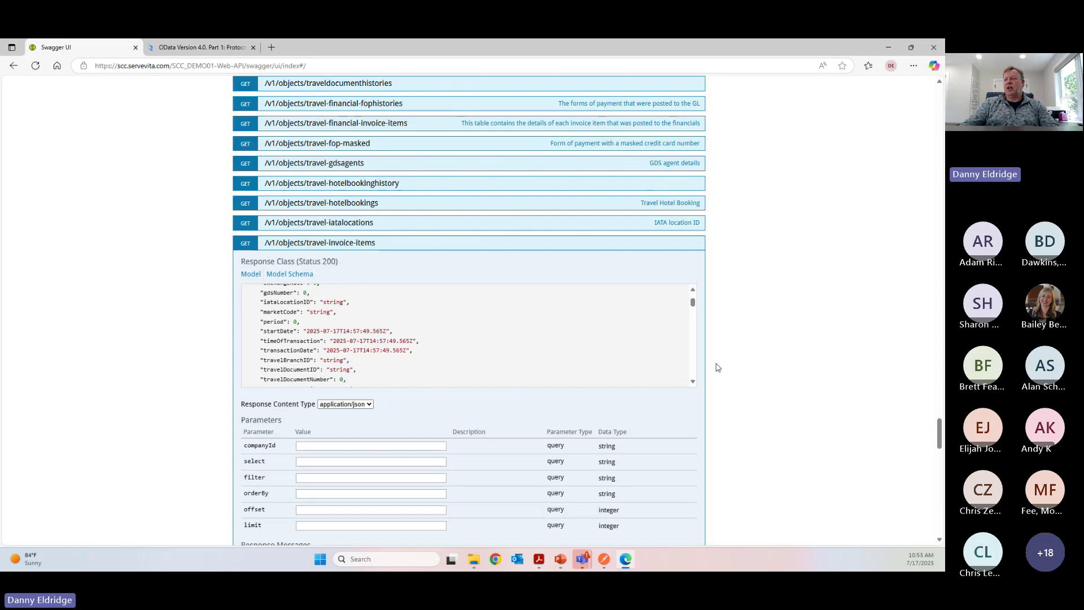
pyautogui.click(693, 384)
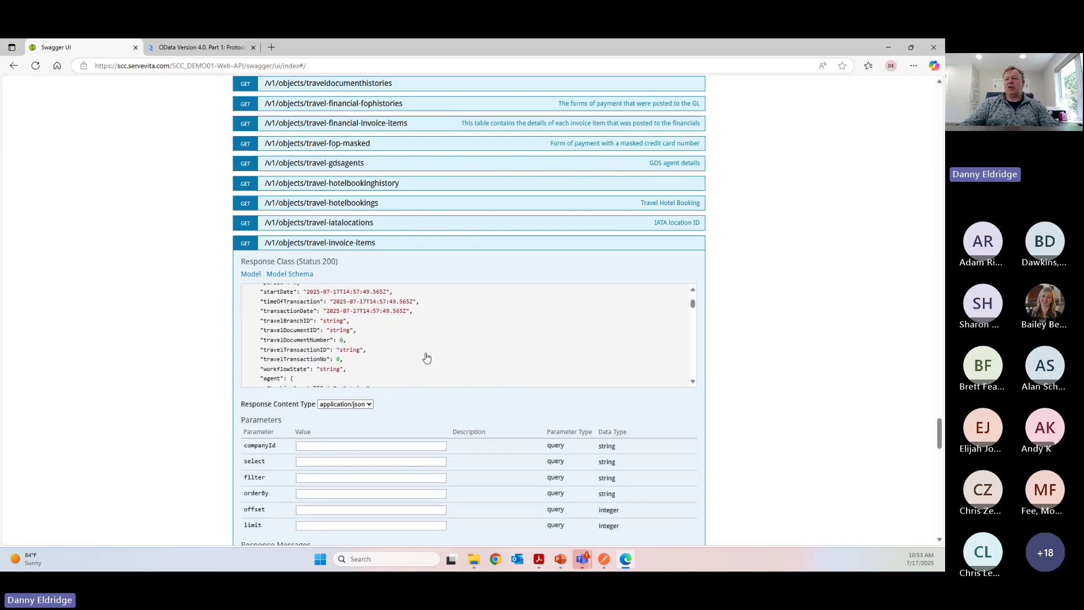
pyautogui.scroll(-1, 426, 358)
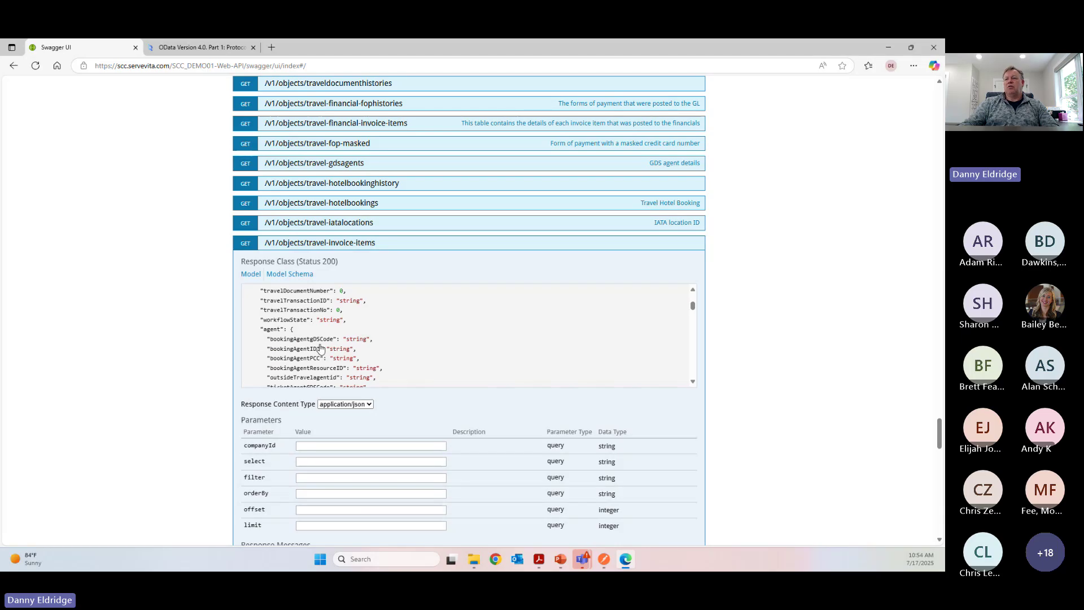
pyautogui.scroll(-2, 350, 349)
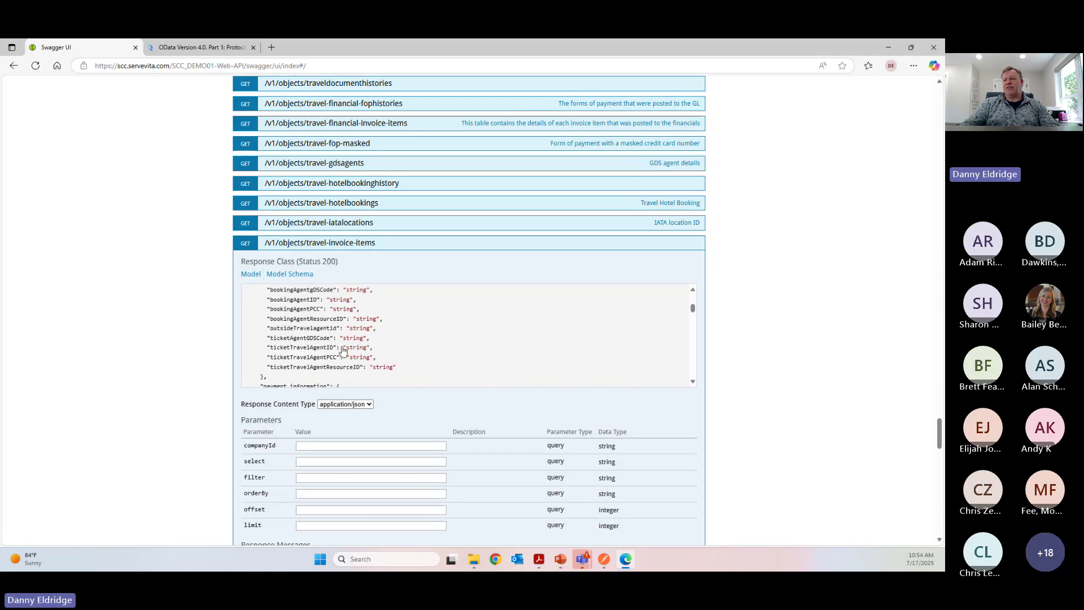
pyautogui.scroll(-1, 343, 350)
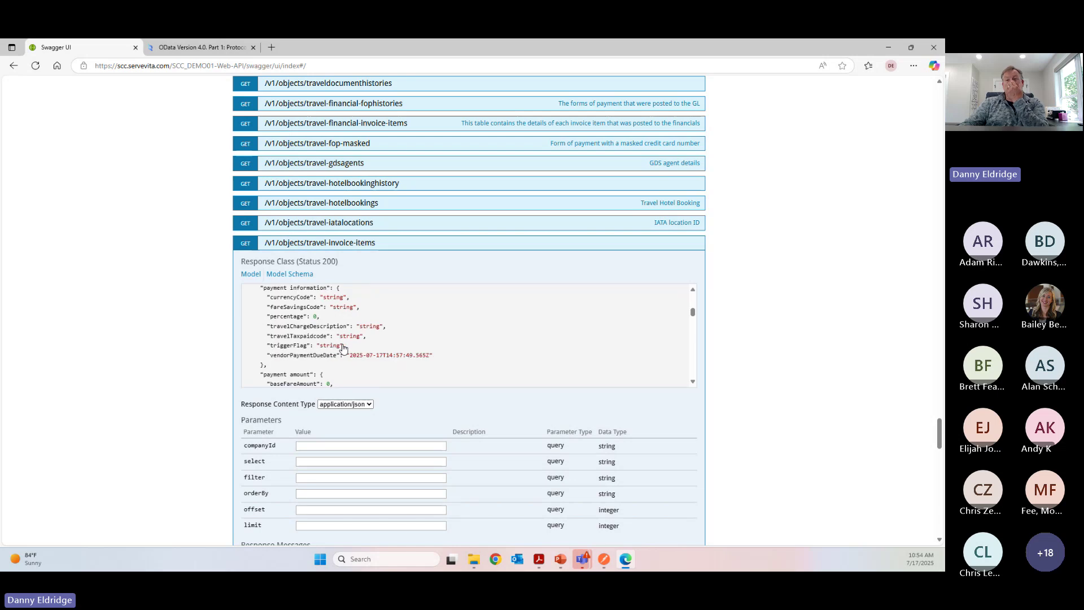
pyautogui.scroll(-1, 344, 349)
pyautogui.scroll(-3, 343, 348)
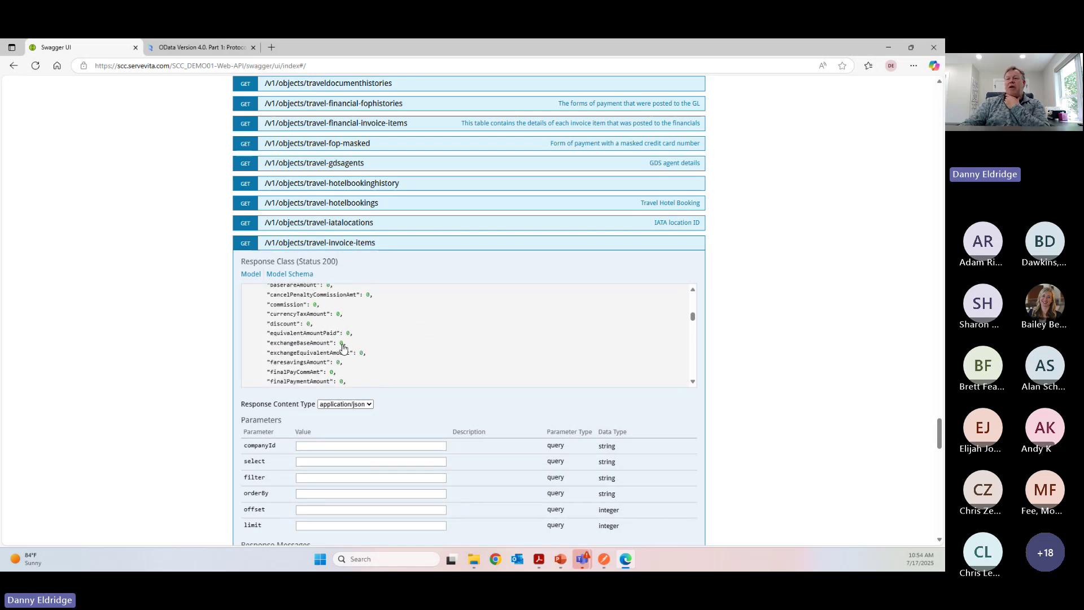
# Step: Review the ticket information, segment number series, contactPoints and relatedValues fields in the travel-invoice-items schema
pyautogui.scroll(-1, 343, 349)
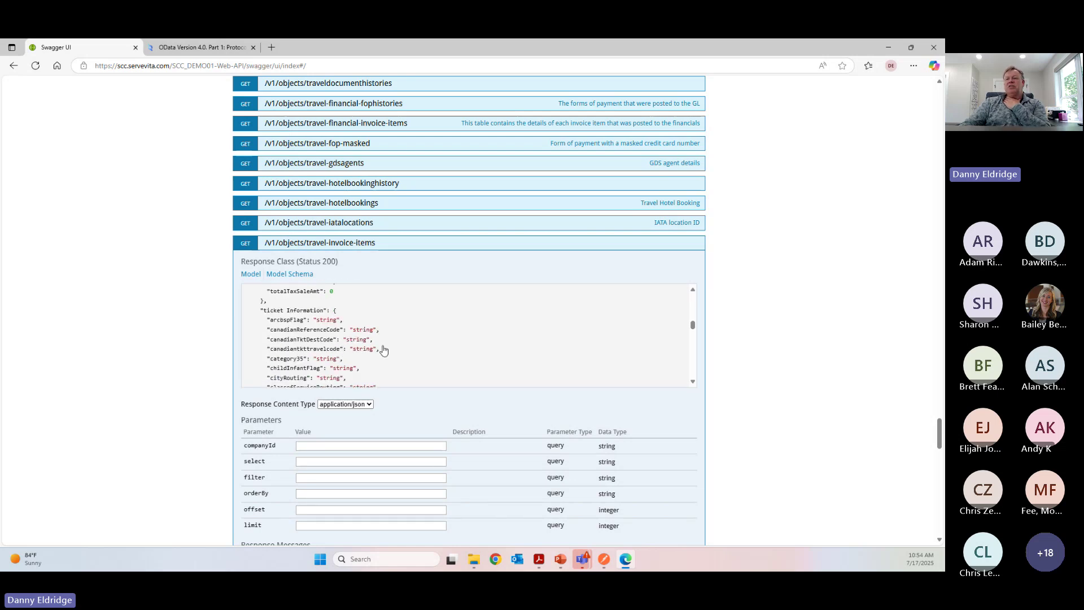
pyautogui.scroll(-2, 385, 350)
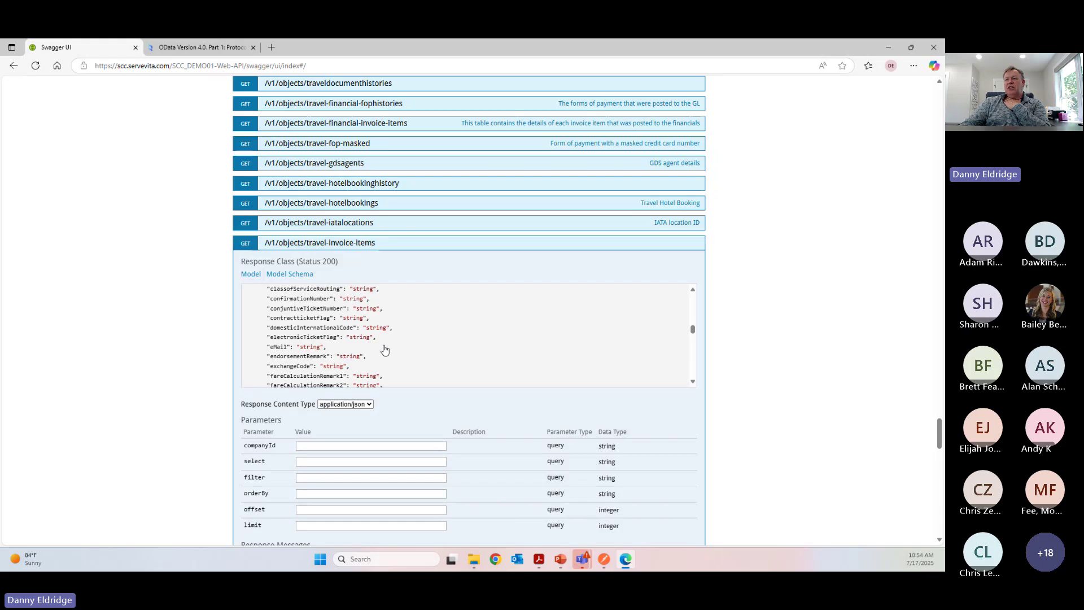
pyautogui.scroll(-6, 384, 349)
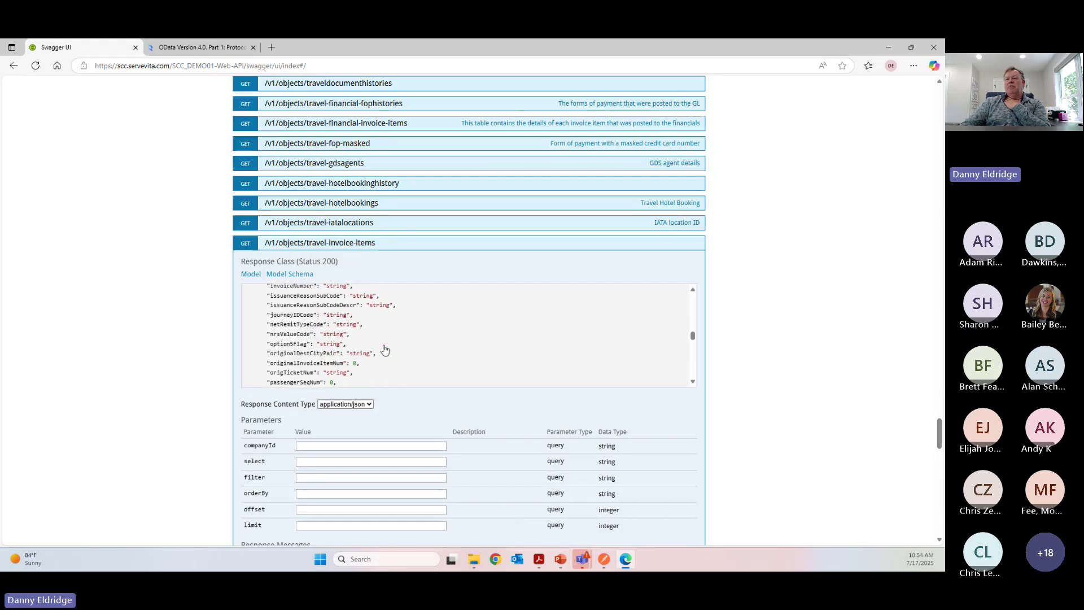
pyautogui.scroll(-6, 384, 350)
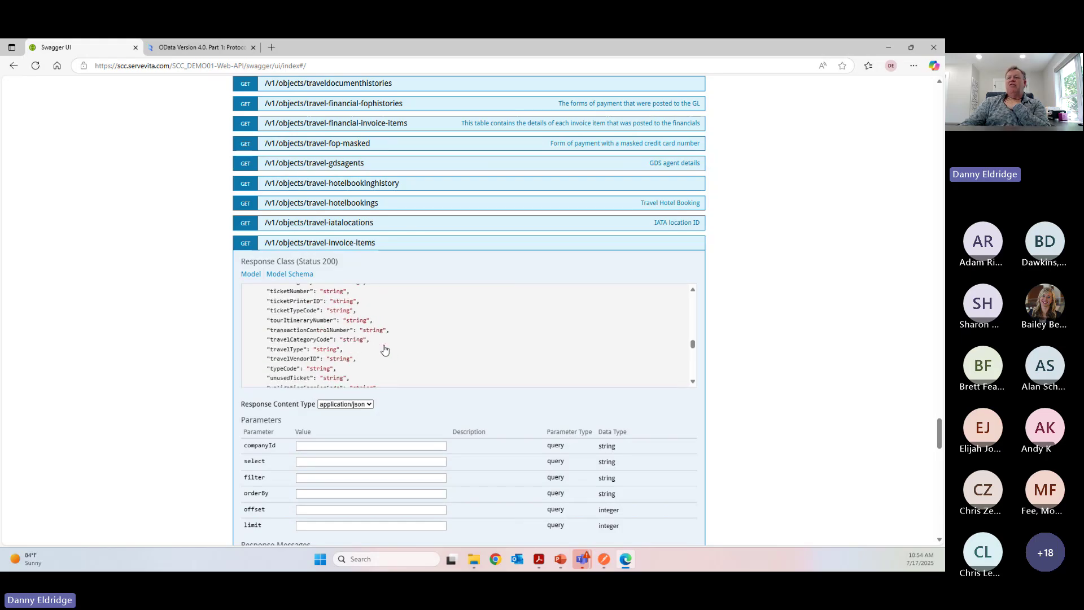
pyautogui.scroll(-4, 384, 350)
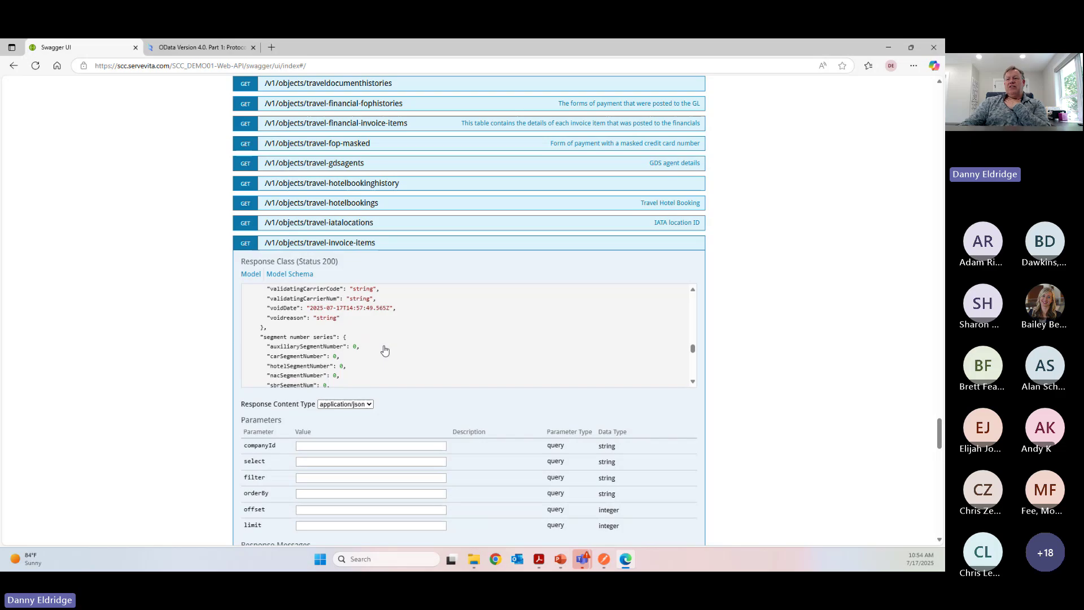
pyautogui.scroll(-3, 384, 350)
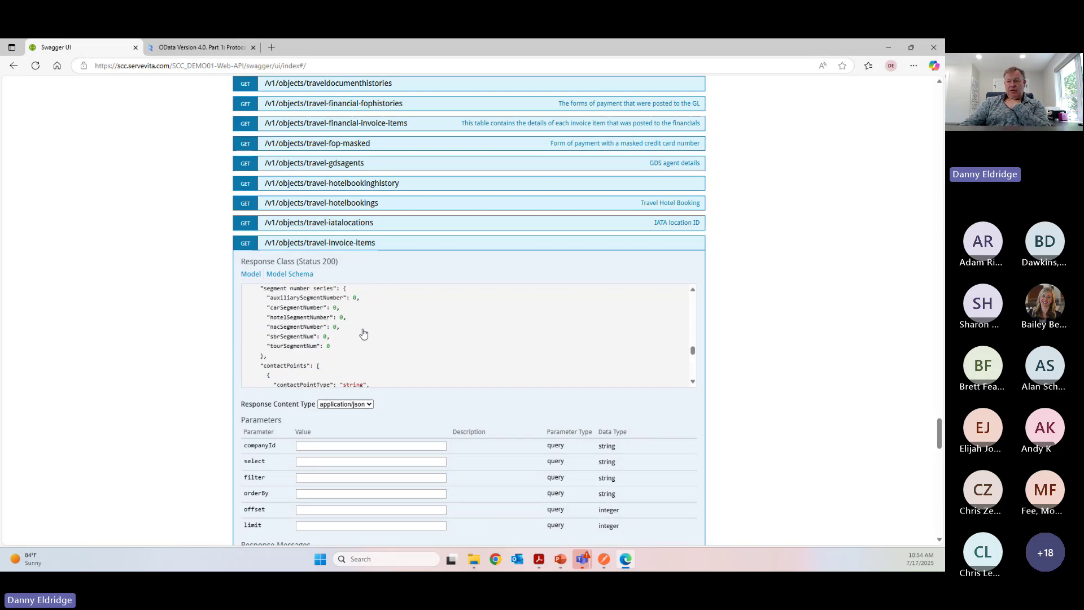
pyautogui.scroll(-2, 360, 361)
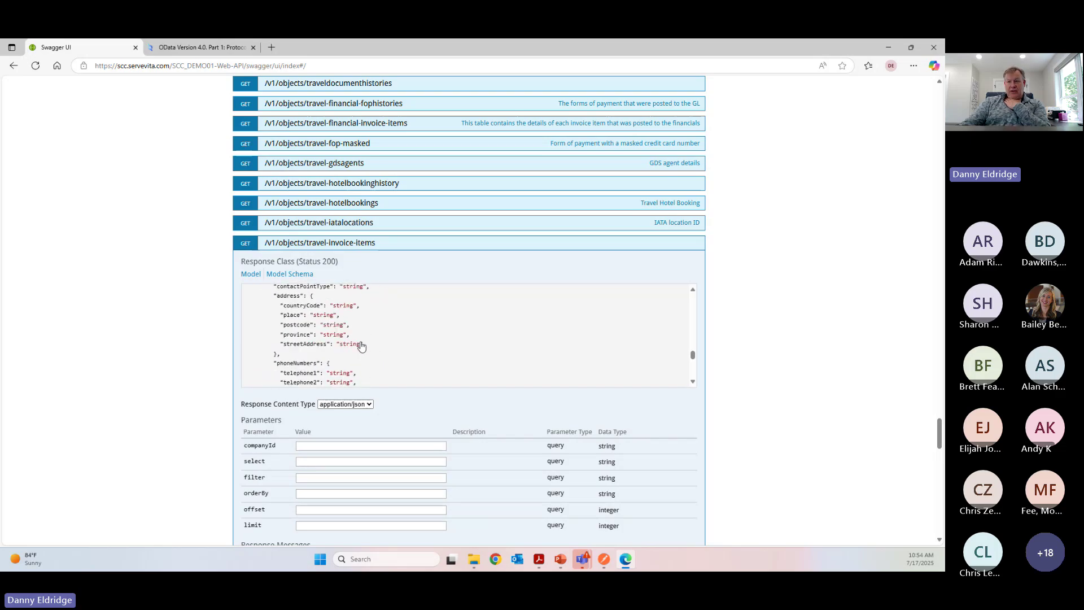
pyautogui.scroll(-2, 341, 336)
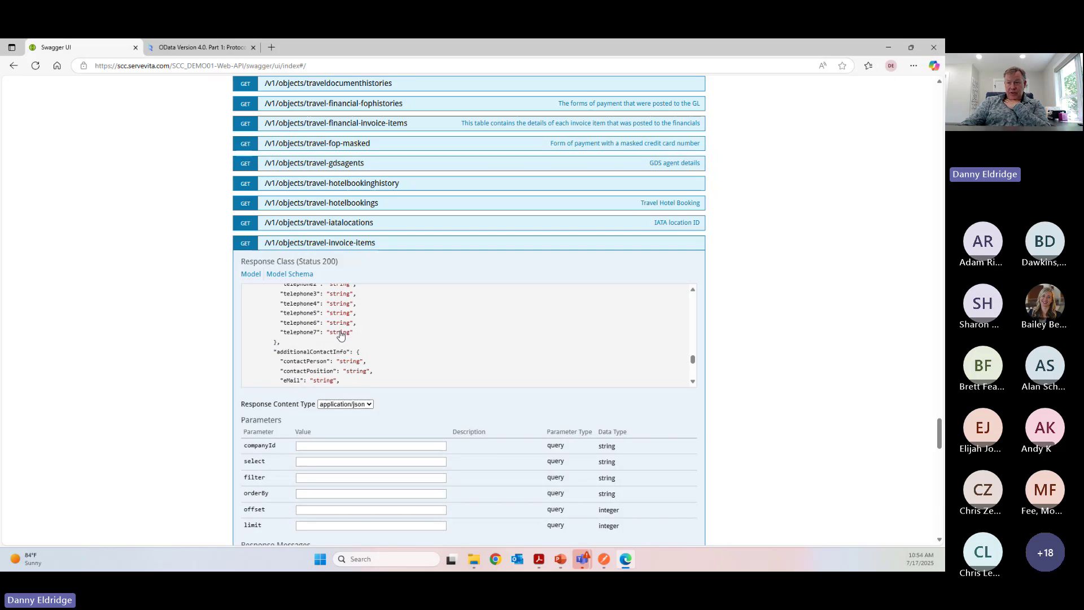
pyautogui.scroll(-3, 341, 336)
pyautogui.scroll(-2, 392, 341)
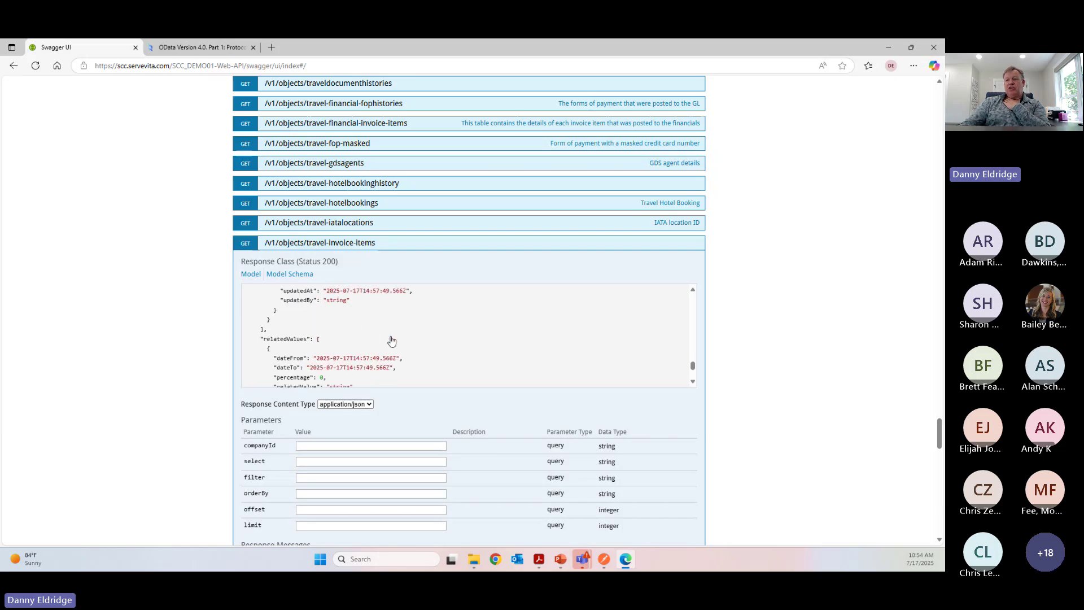
# Step: Review the relatedValues, customFieldGroups and lastUpdated fields at the end of the travel-invoice-items response schema
pyautogui.scroll(-3, 353, 336)
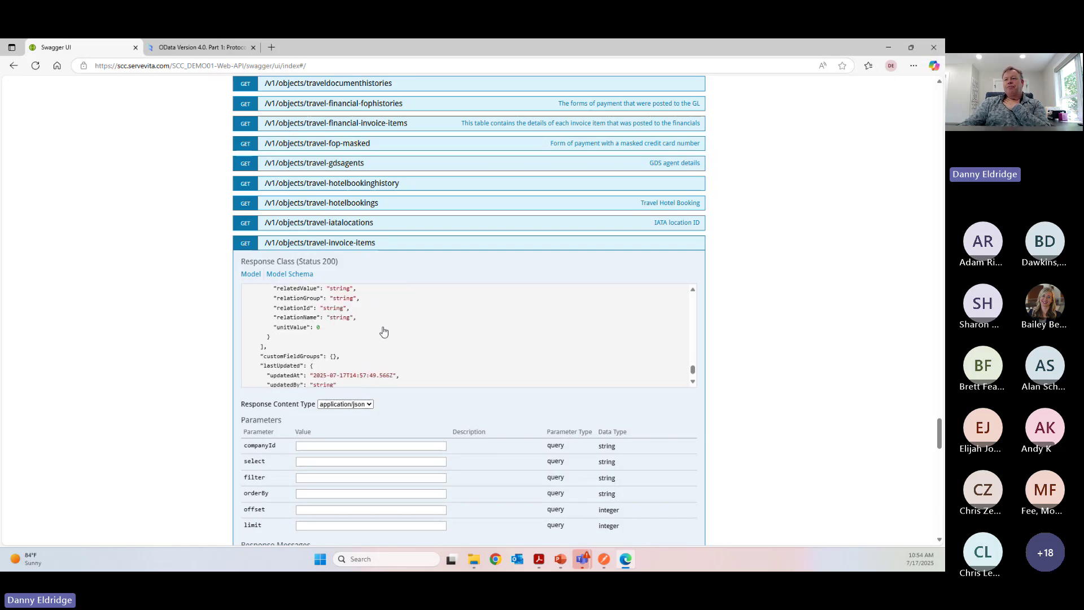
pyautogui.scroll(3, 379, 336)
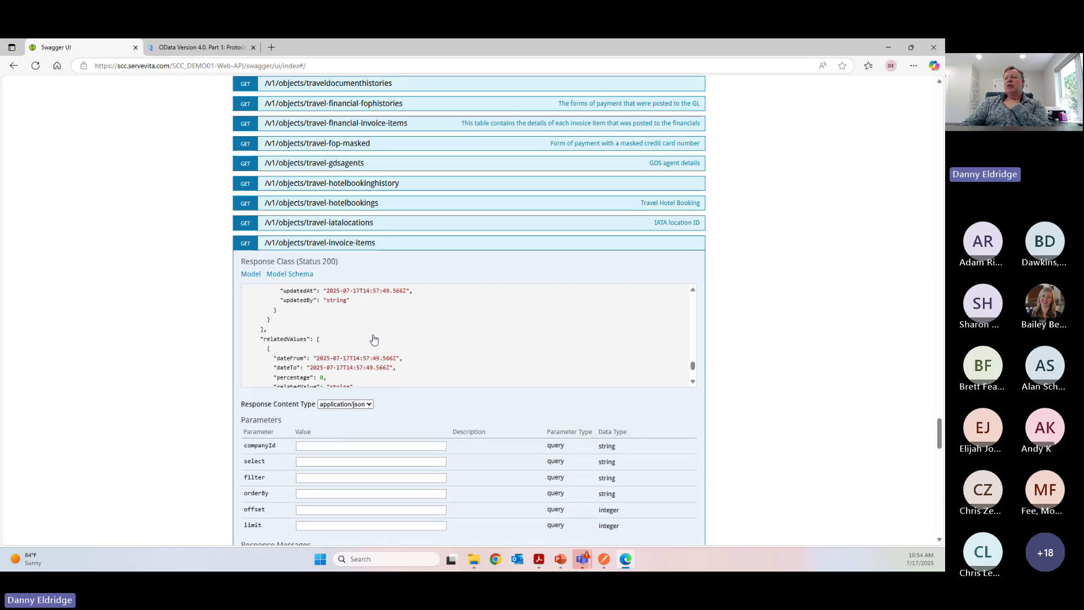
pyautogui.click(693, 382)
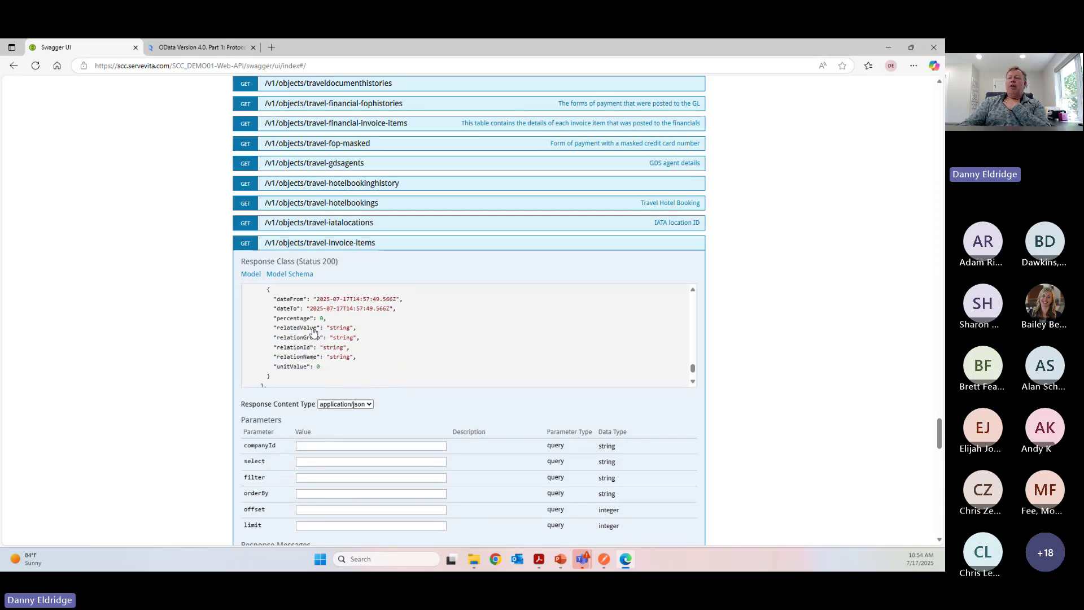
pyautogui.scroll(-3, 370, 344)
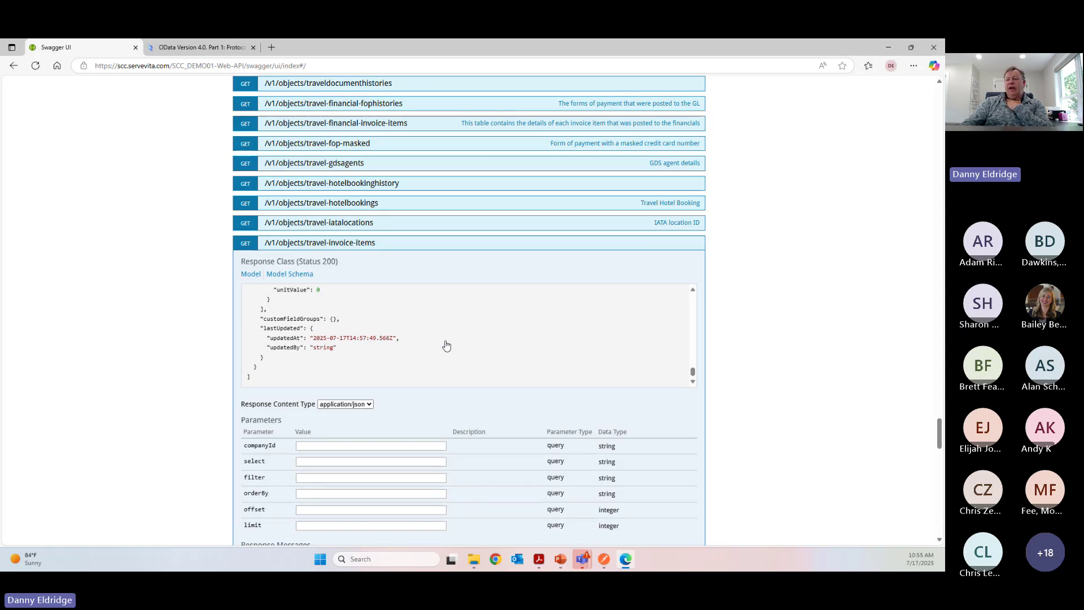
pyautogui.scroll(2, 446, 346)
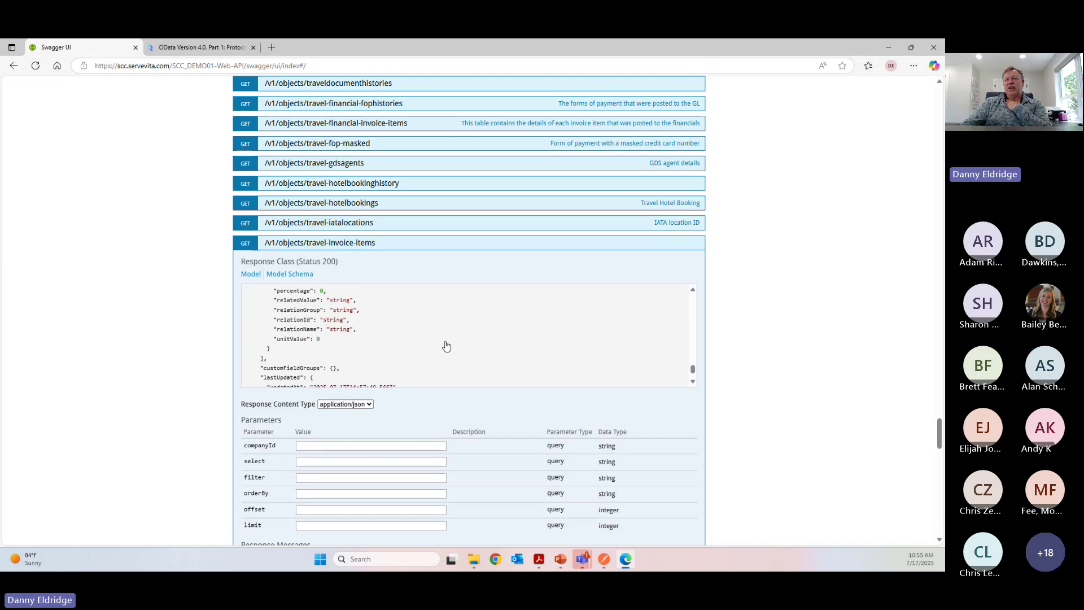
# Step: Fill in the travel-invoice-items parameters with companyId ST, filter text "trana" and limit 10
pyautogui.click(316, 445)
pyautogui.write('ST')
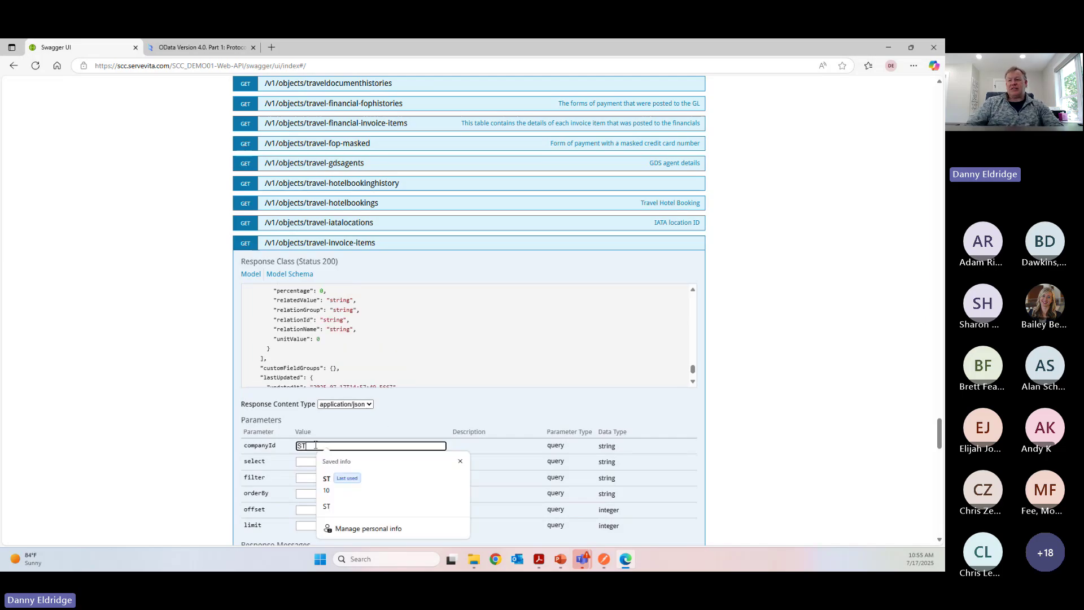
pyautogui.press('Escape')
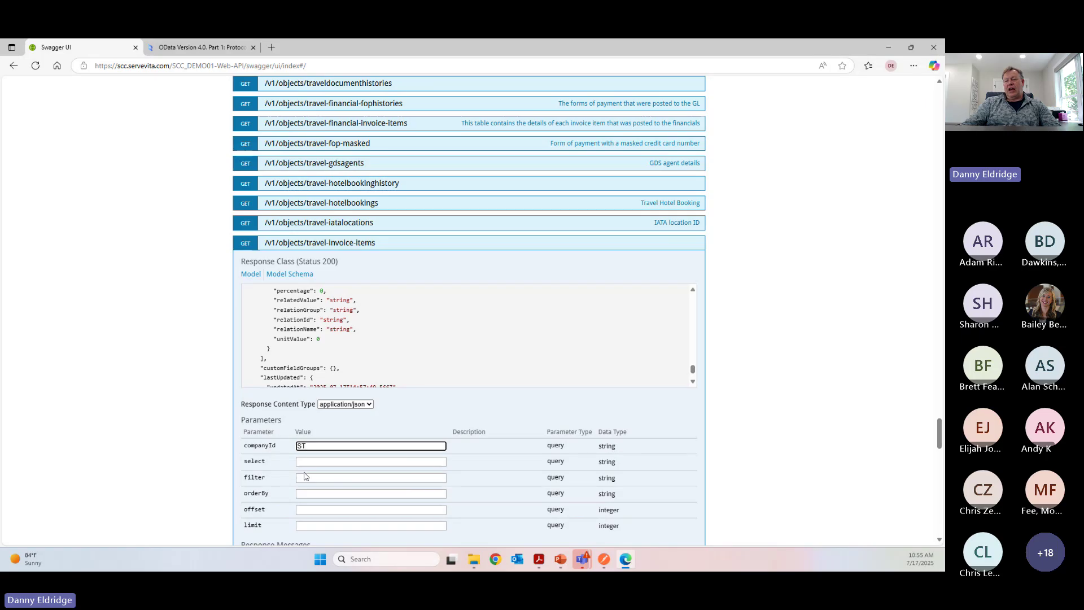
pyautogui.click(316, 478)
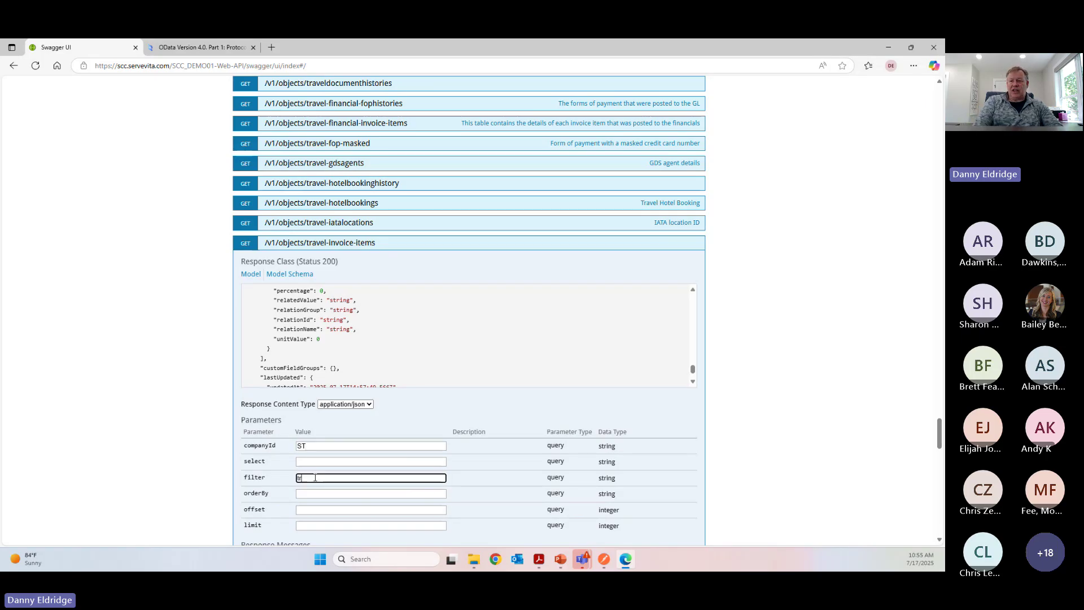
pyautogui.write('trana')
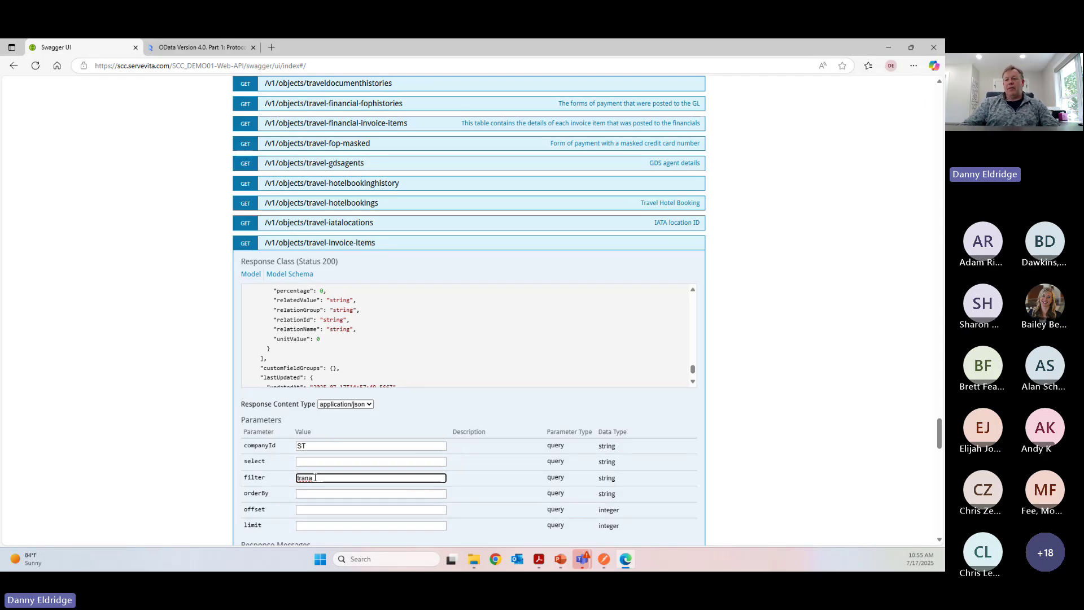
pyautogui.click(312, 526)
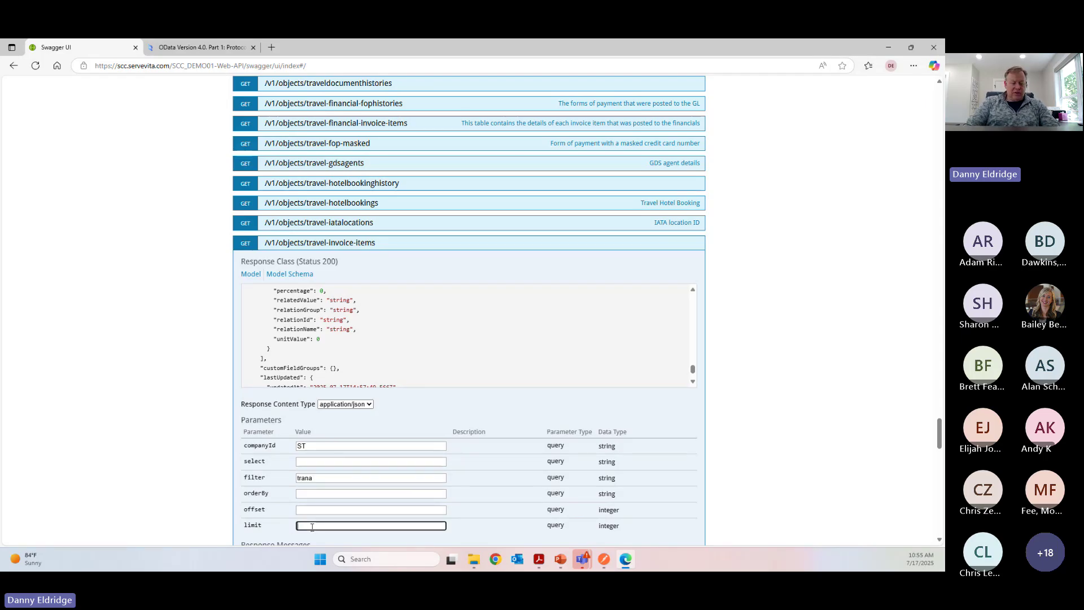
pyautogui.write('10')
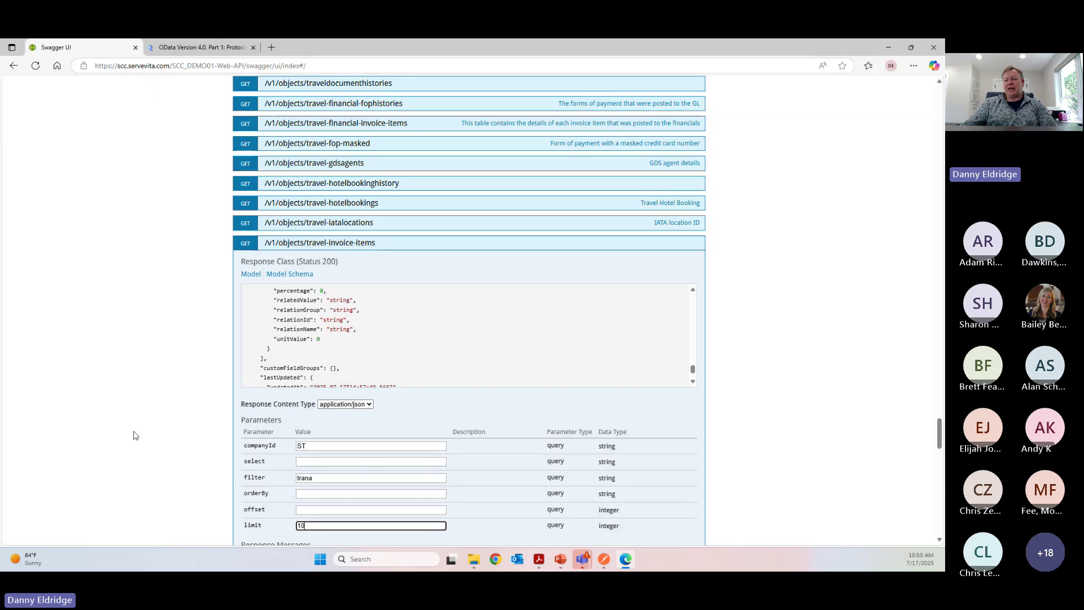
pyautogui.scroll(-1, 148, 426)
pyautogui.scroll(-3, 156, 427)
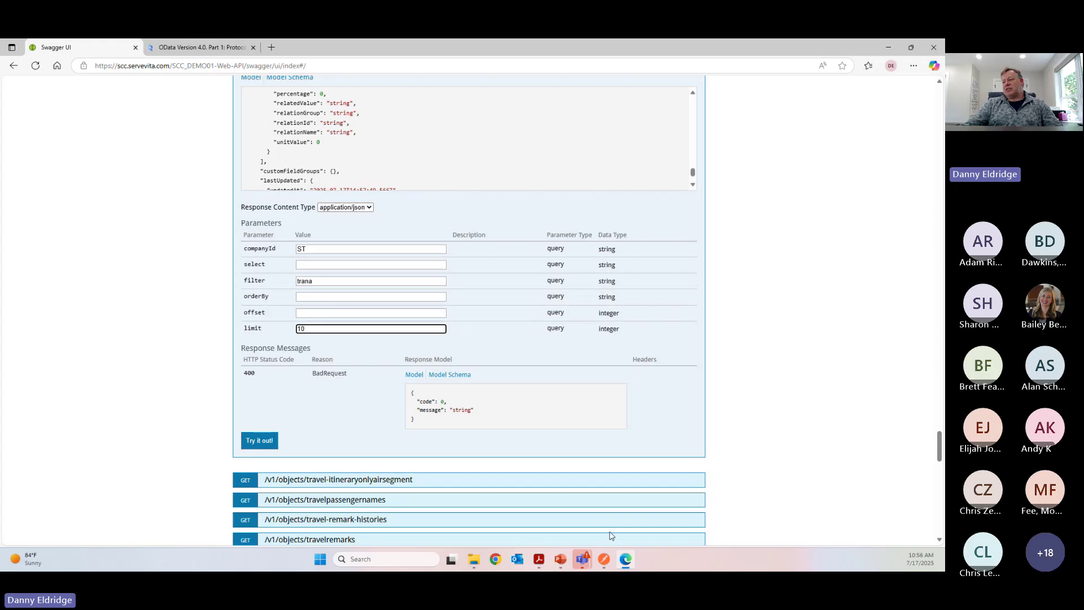
# Step: Switch to Postman, send the Invoice Items request from Transaction Details, and select its companyId value ST
pyautogui.click(605, 559)
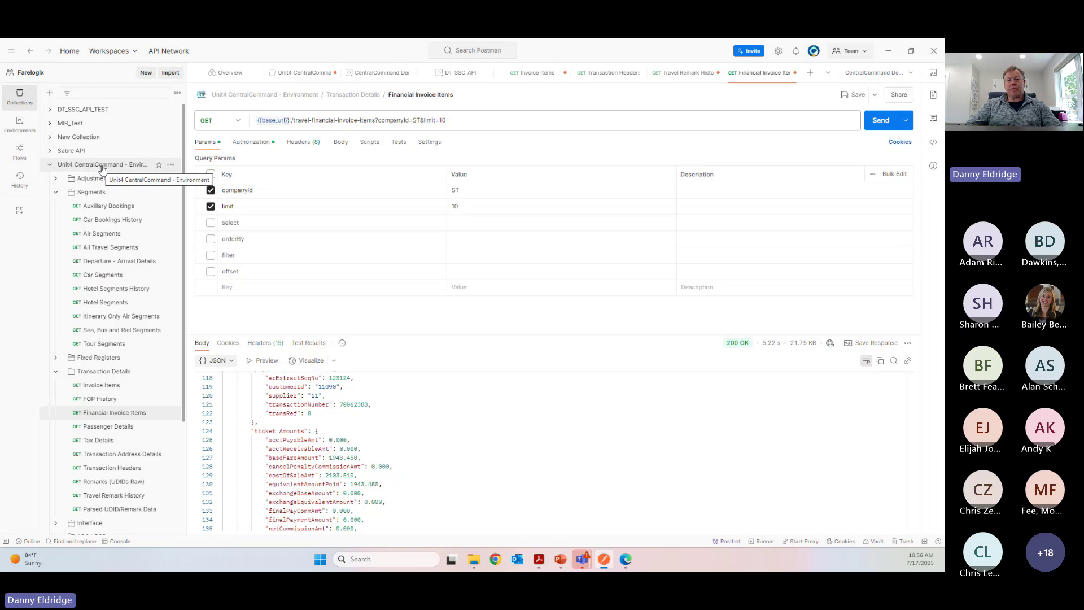
pyautogui.click(102, 388)
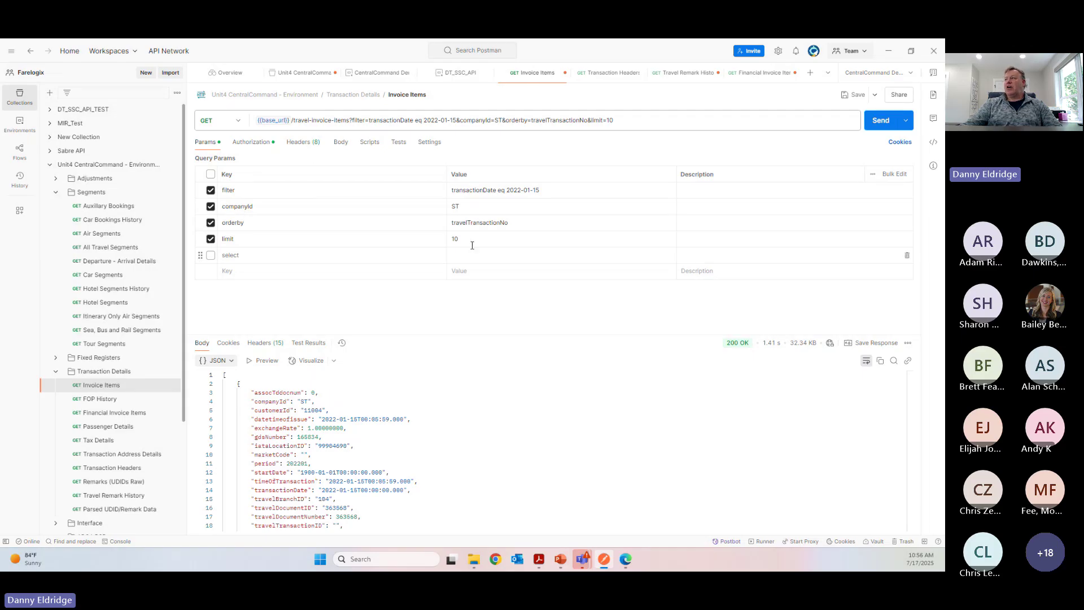
pyautogui.click(884, 127)
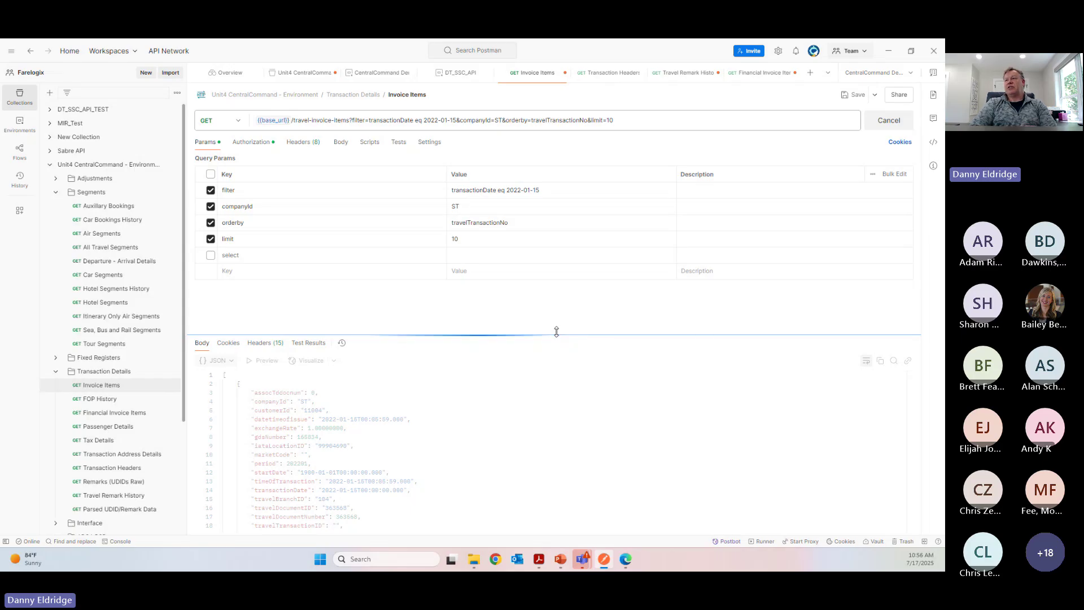
pyautogui.doubleClick(455, 207)
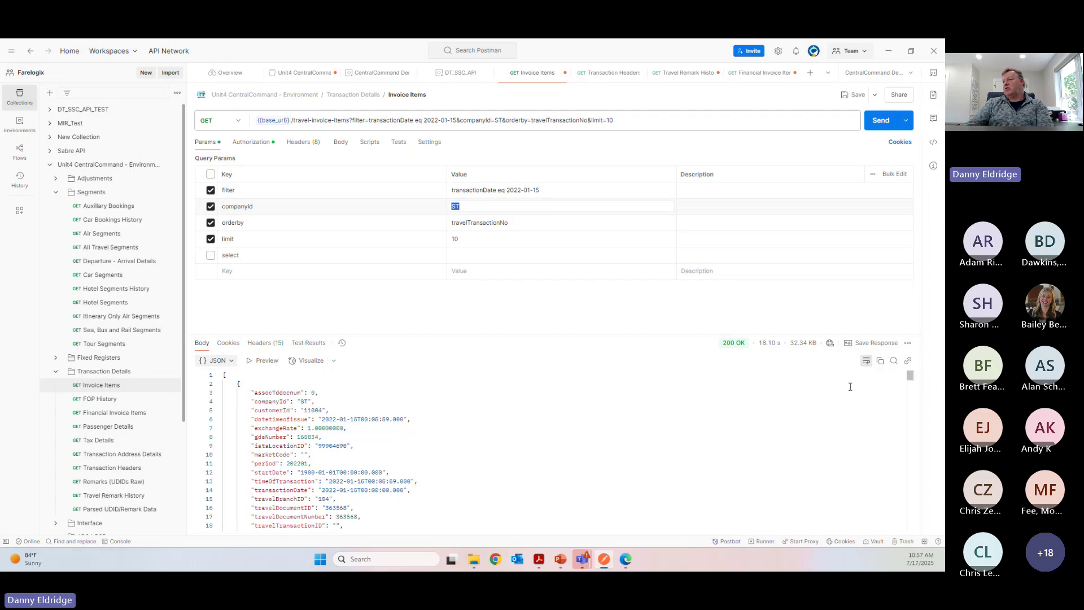
# Step: Review the general, agent, payment information and payment amount fields of the first record in the Invoice Items response
pyautogui.moveTo(913, 382); pyautogui.dragTo(910, 375)
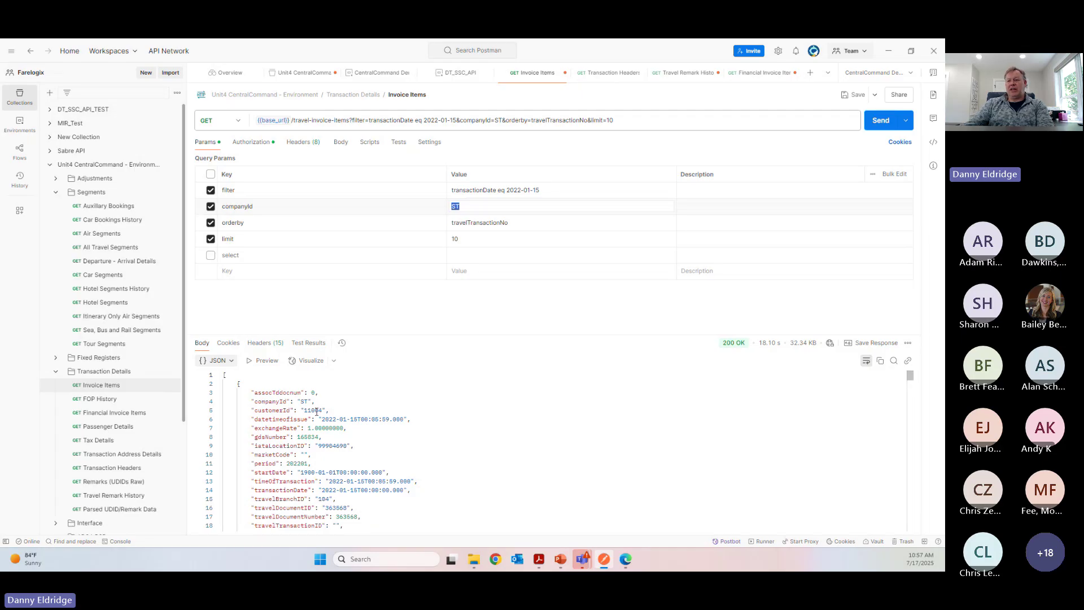
pyautogui.scroll(-3, 358, 442)
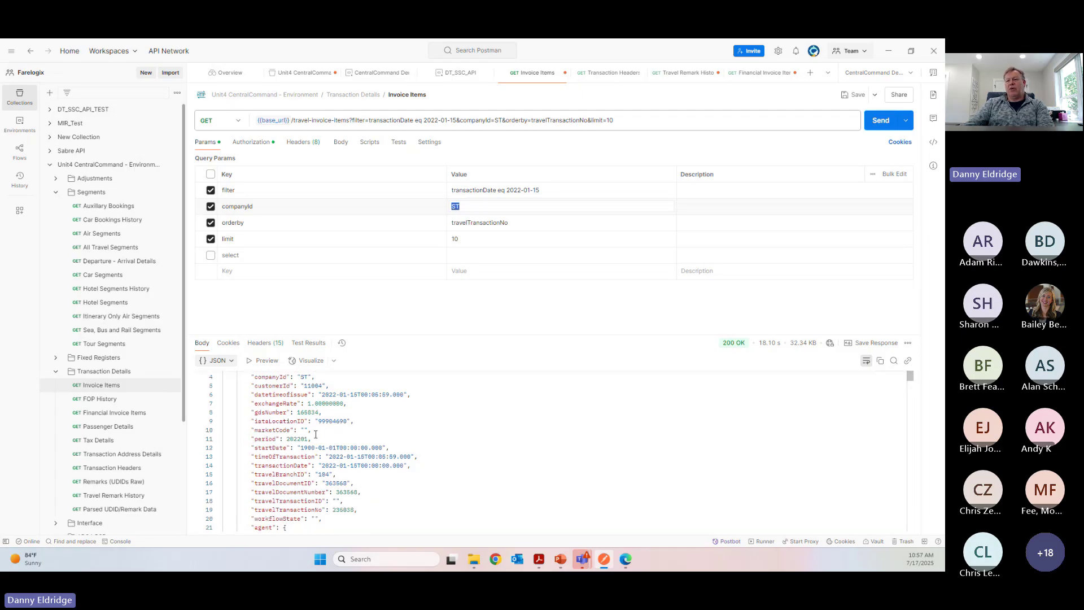
pyautogui.scroll(-2, 330, 465)
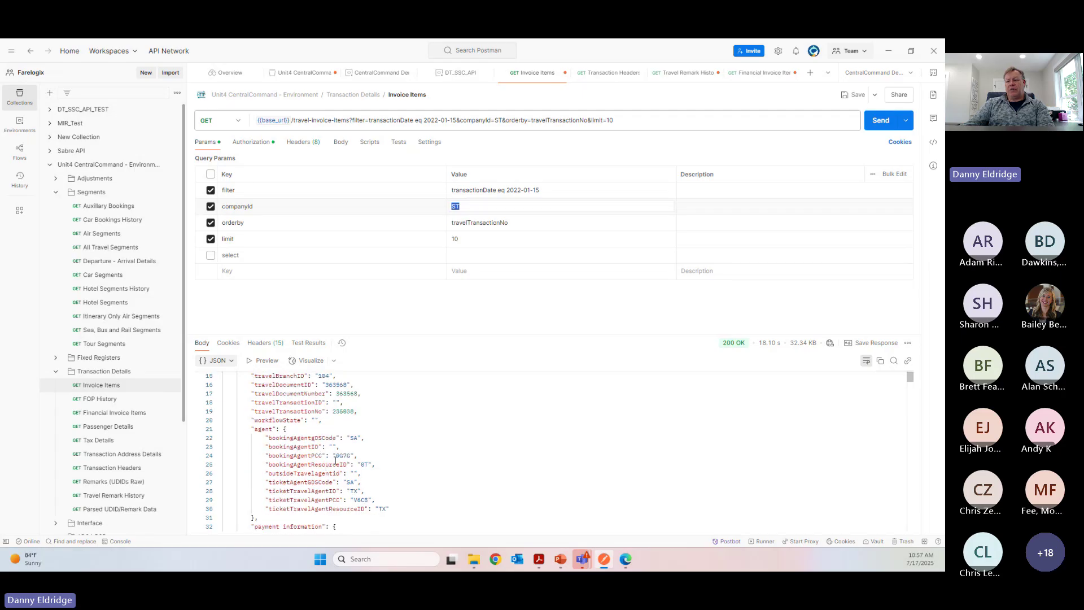
pyautogui.scroll(-3, 321, 497)
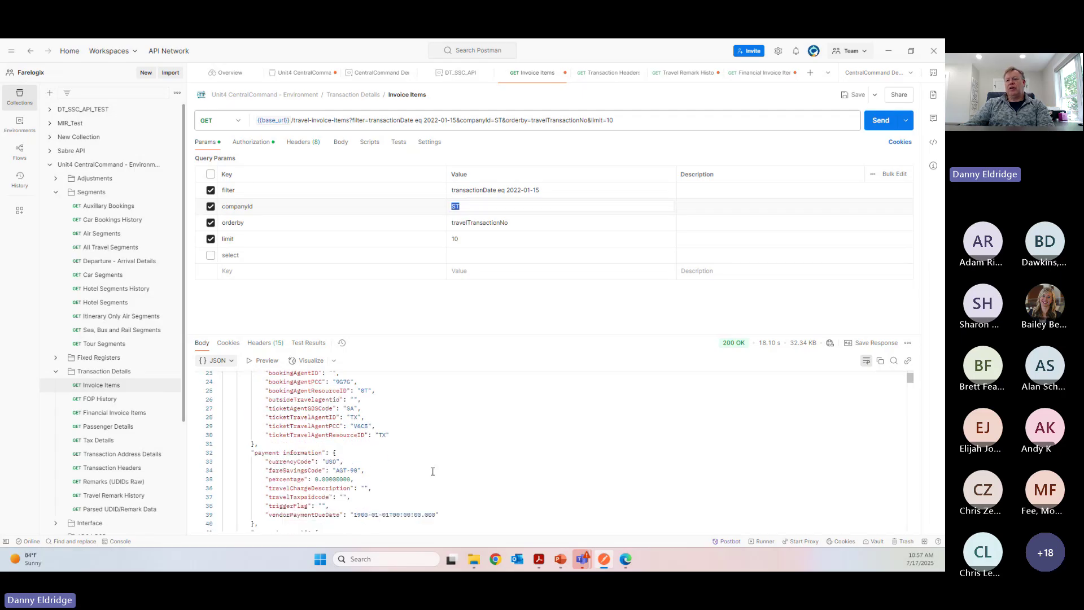
pyautogui.scroll(-4, 308, 445)
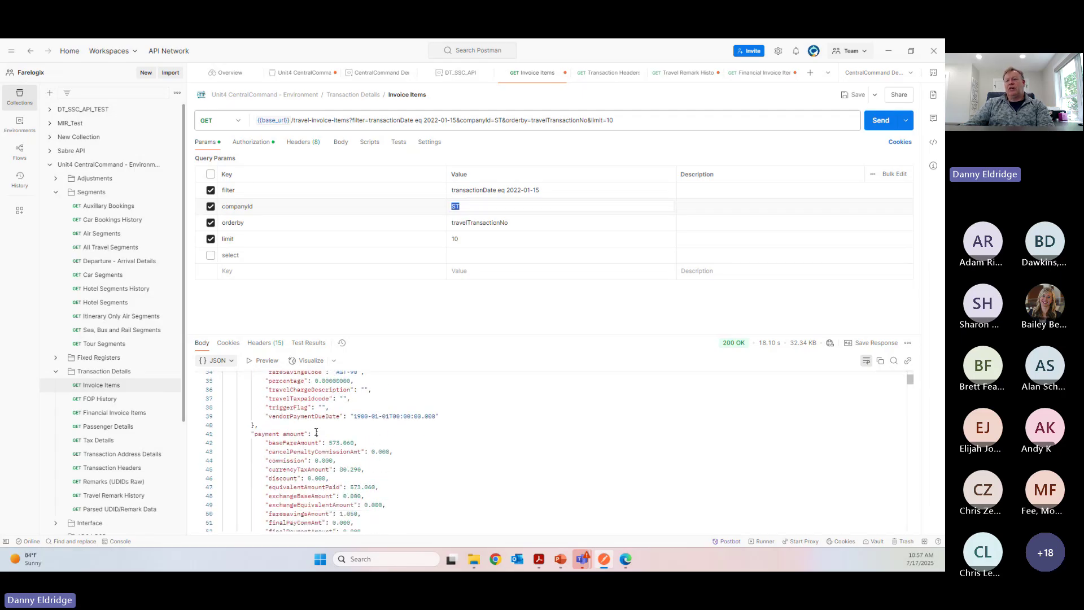
pyautogui.scroll(-9, 324, 489)
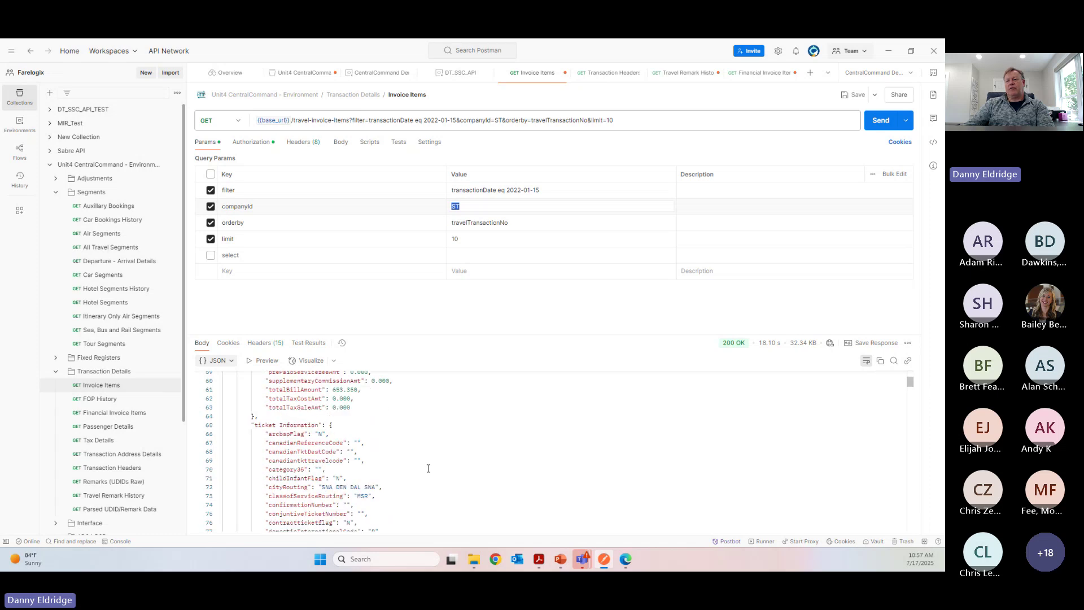
# Step: Review the first record's ticket information, segment number series and lastUpdated fields, continuing to the start of the second record
pyautogui.scroll(-16, 344, 404)
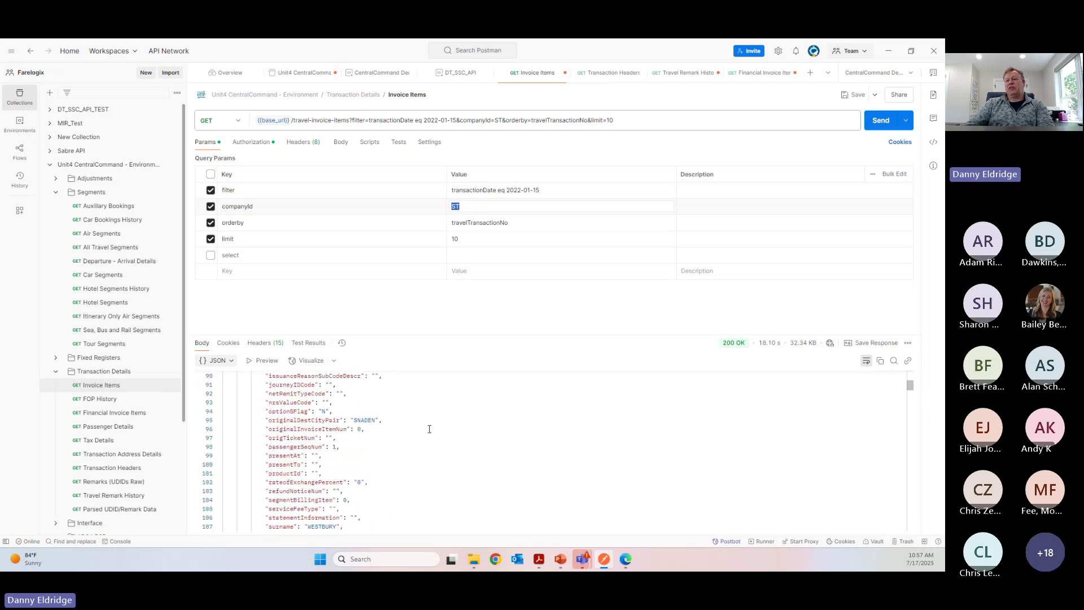
pyautogui.scroll(-2, 429, 430)
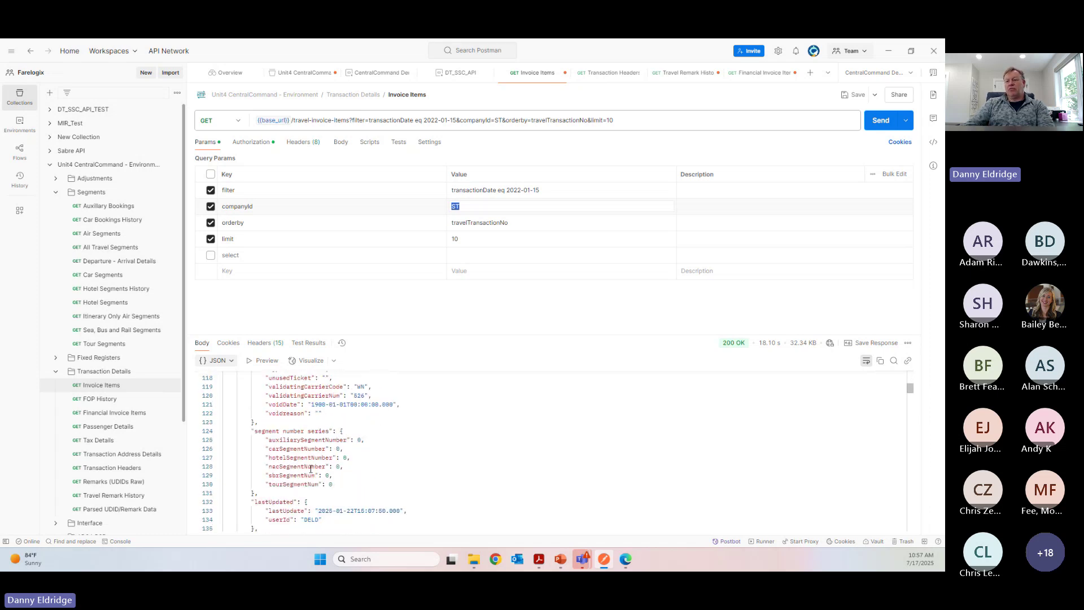
pyautogui.scroll(-3, 579, 435)
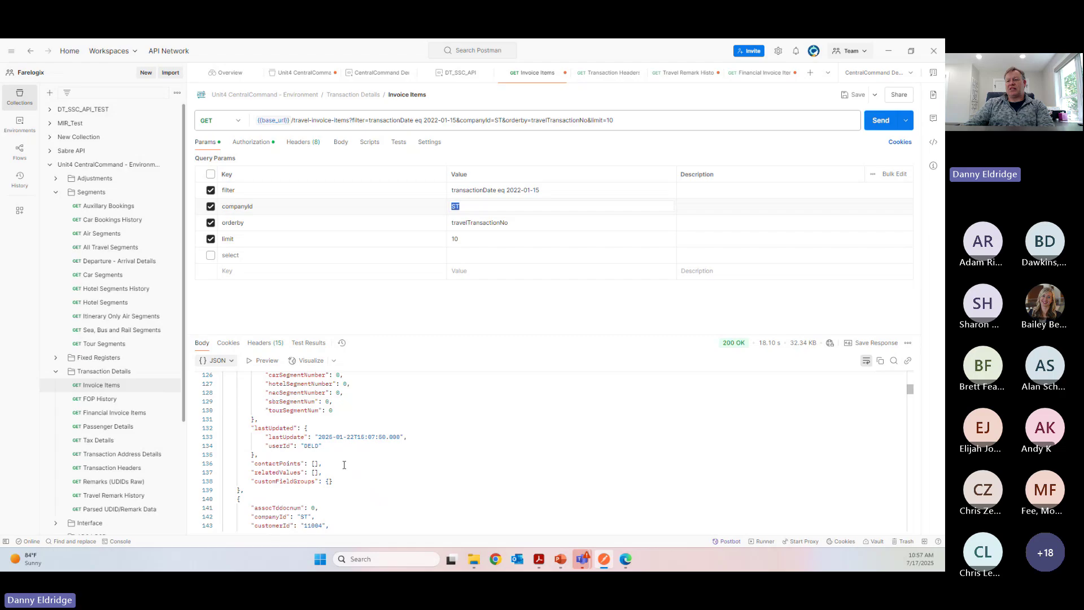
pyautogui.scroll(-3, 344, 464)
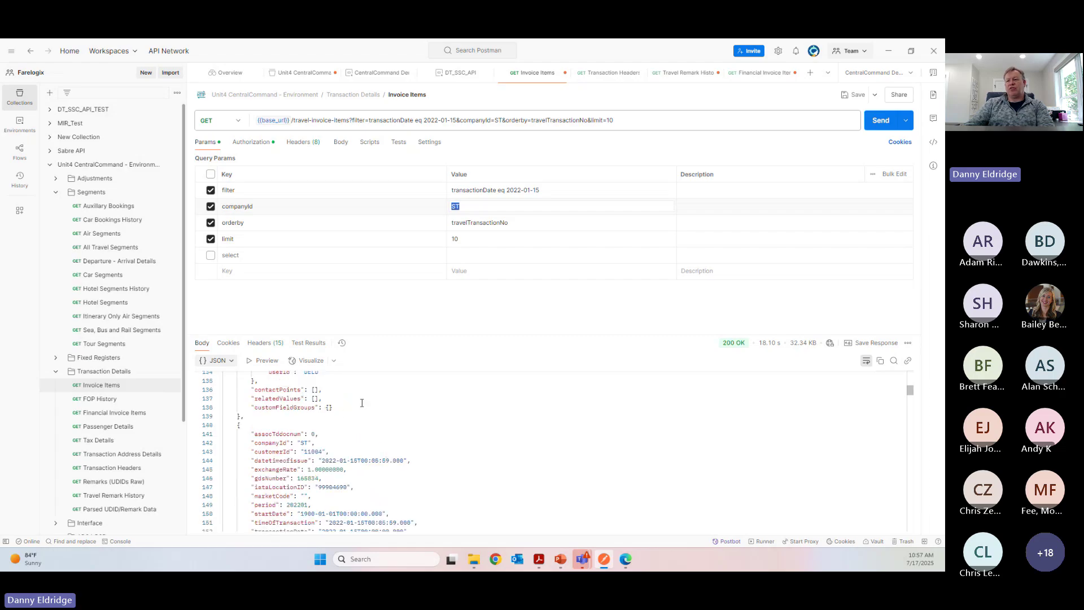
pyautogui.scroll(-1, 395, 423)
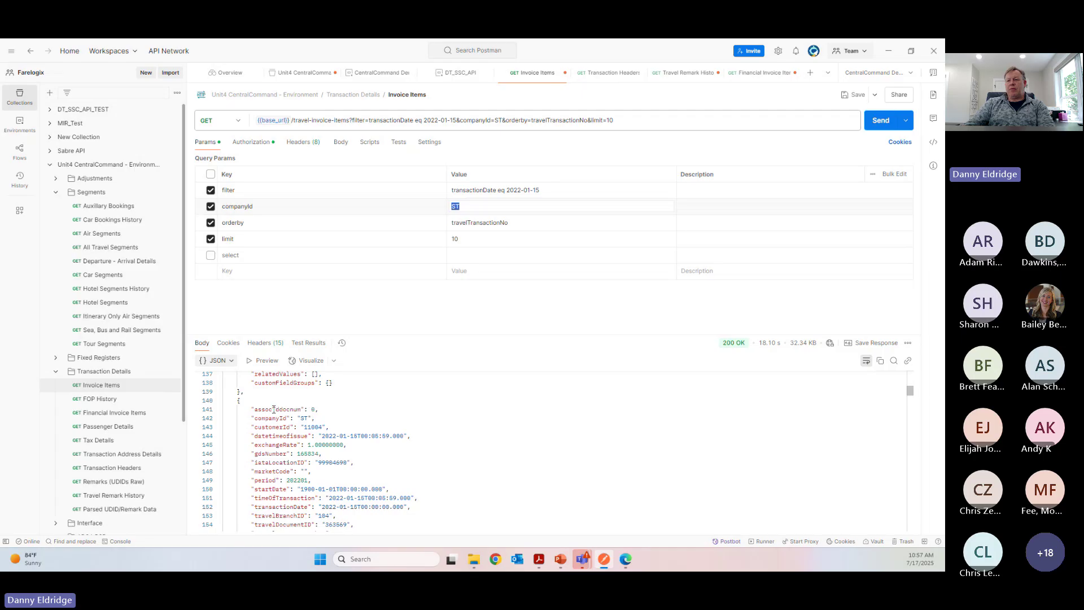
pyautogui.scroll(-1, 295, 490)
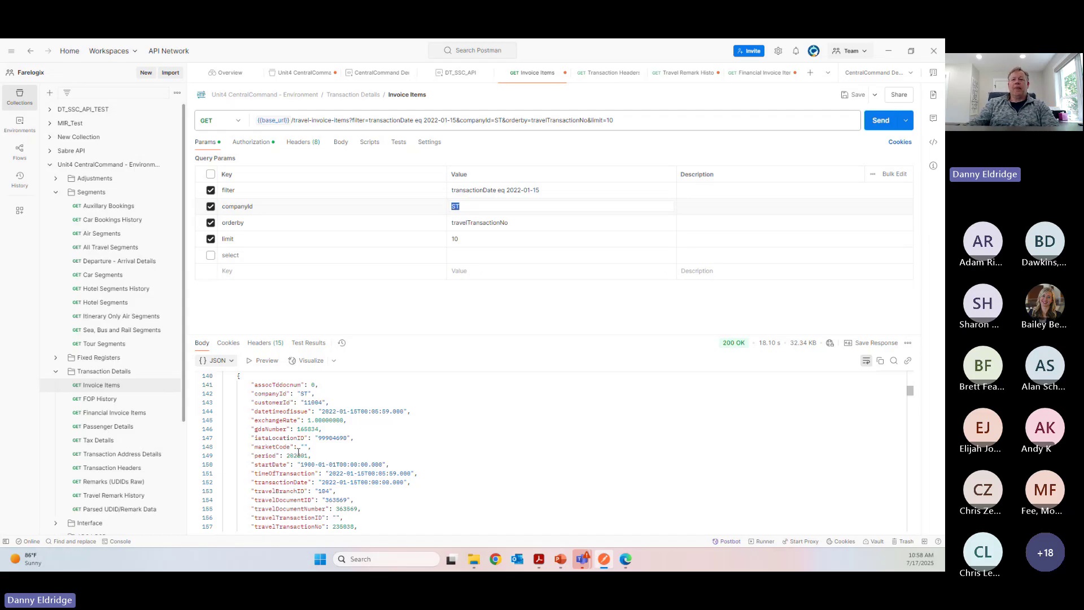
# Step: Collapse the Transaction Details and Segments folders in the Unit4 CentralCommand - Environment collection
pyautogui.click(55, 371)
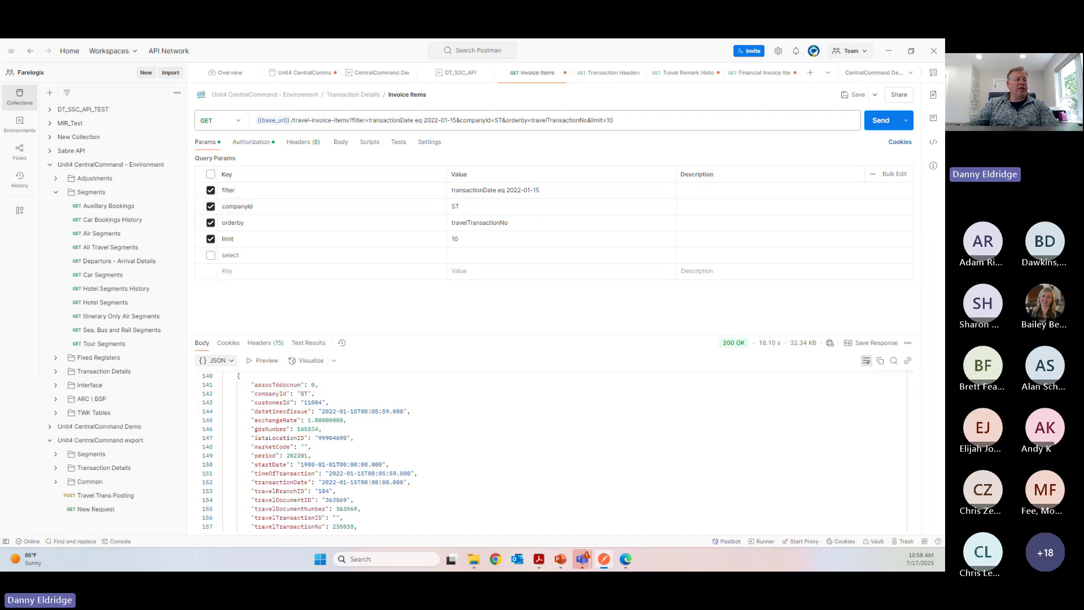
pyautogui.hotkey('alt', 'Tab')
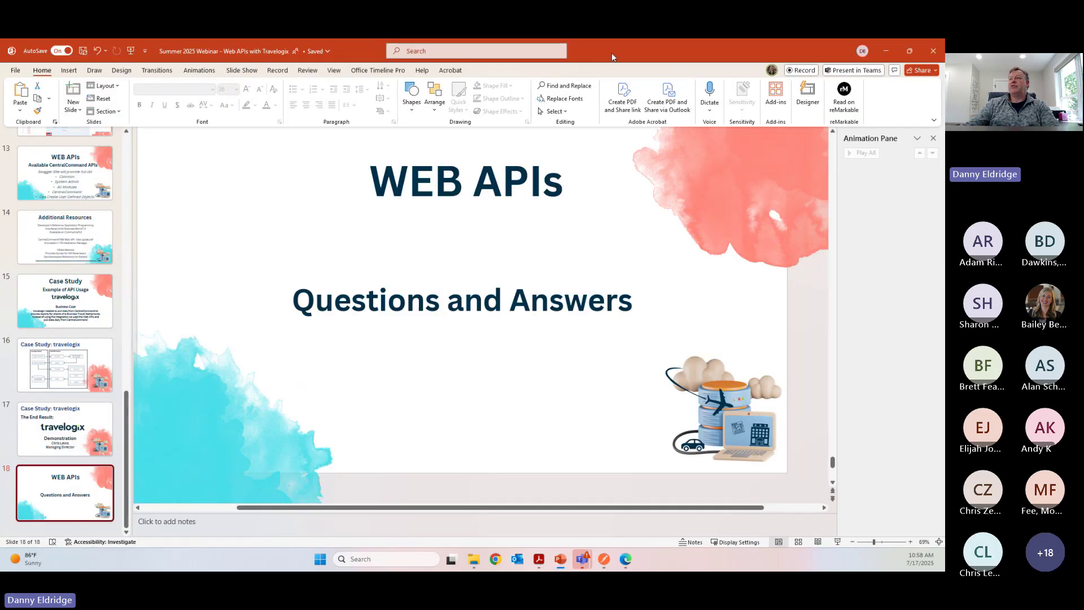
pyautogui.hotkey('alt', 'Tab')
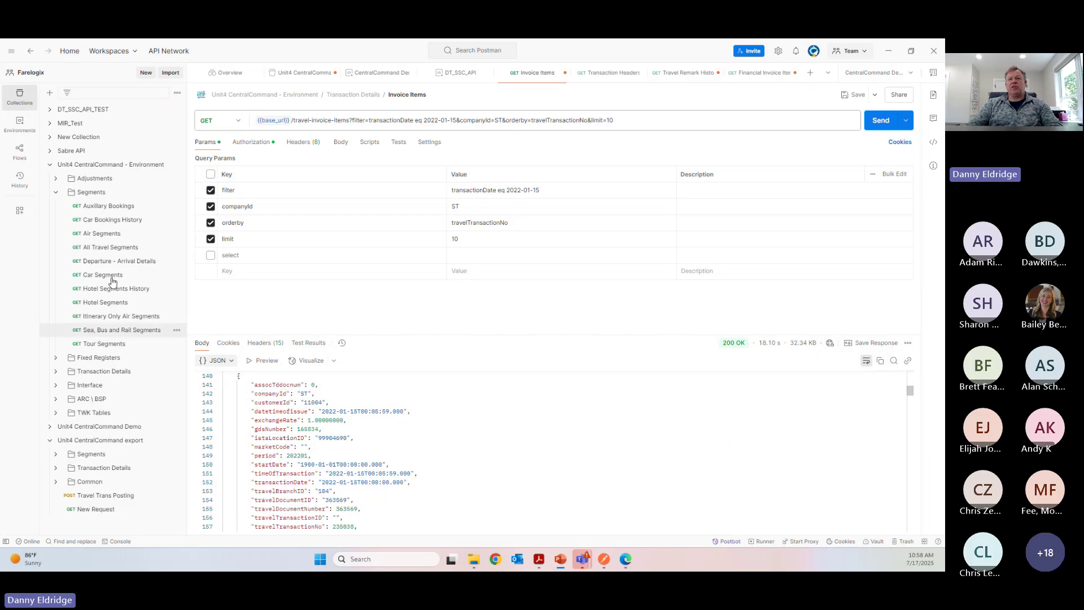
pyautogui.click(56, 193)
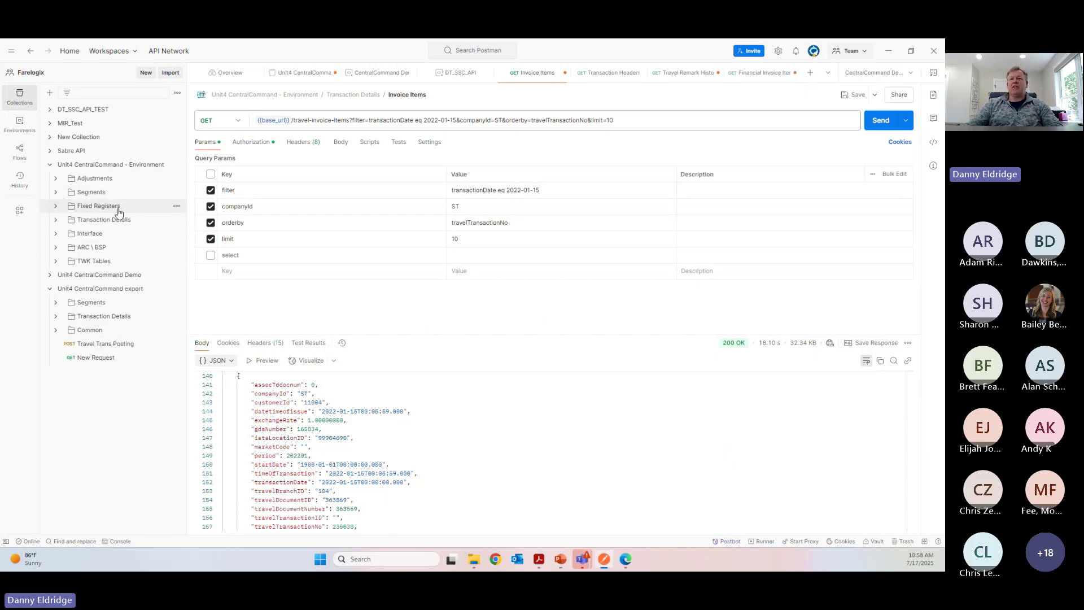
# Step: Expand the Adjustments and Segments folders of the environment collection and open the All Travel Segments request
pyautogui.click(56, 180)
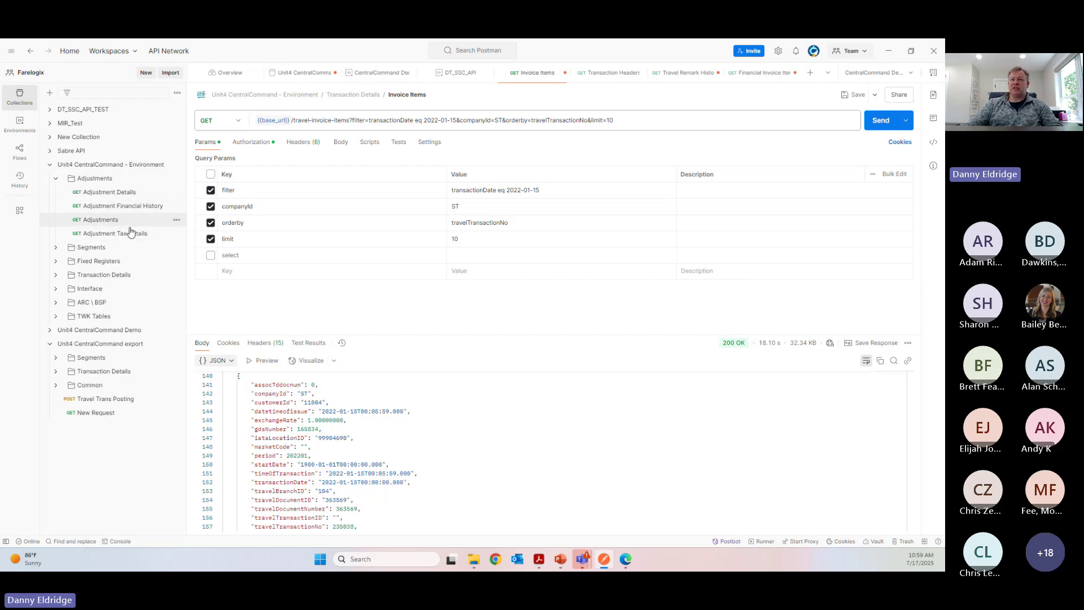
pyautogui.click(56, 248)
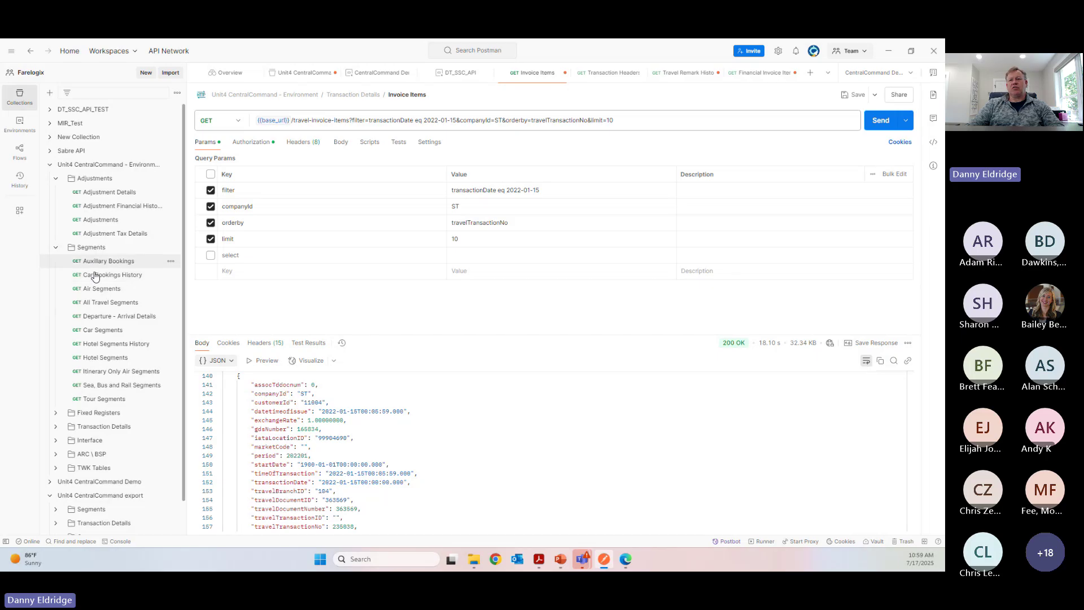
pyautogui.click(100, 304)
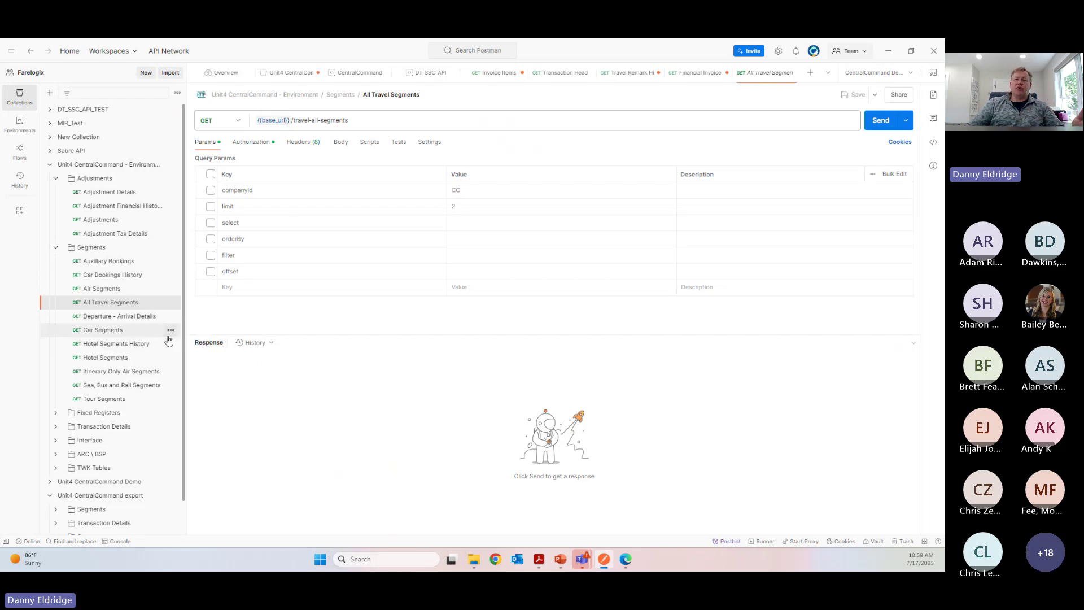
# Step: Look through the Segments folder of the environment collection, collapse it, and expand the Fixed Registers folder
pyautogui.click(56, 247)
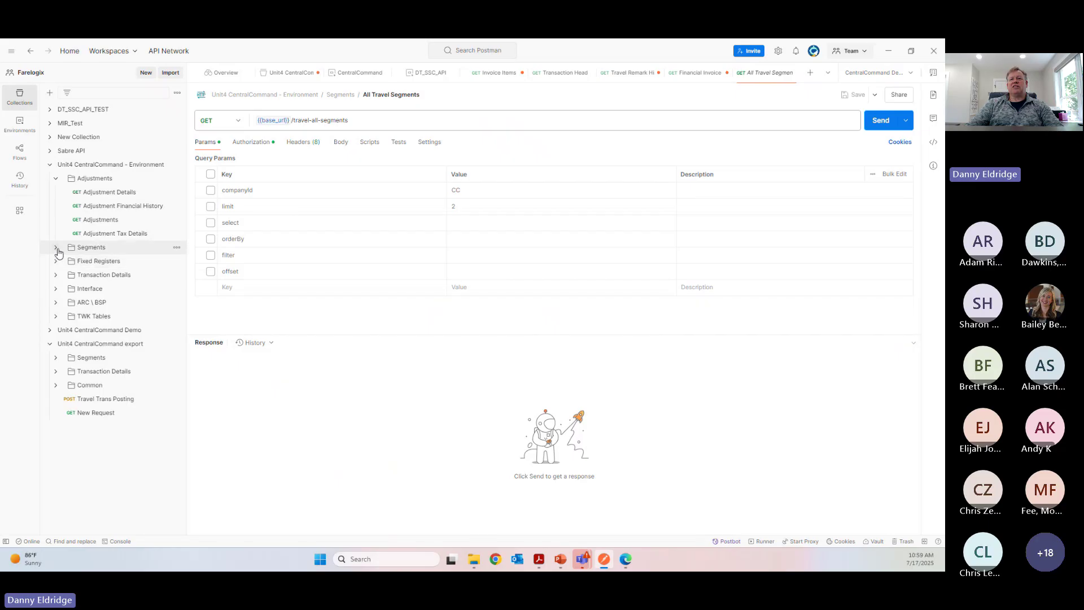
pyautogui.click(56, 247)
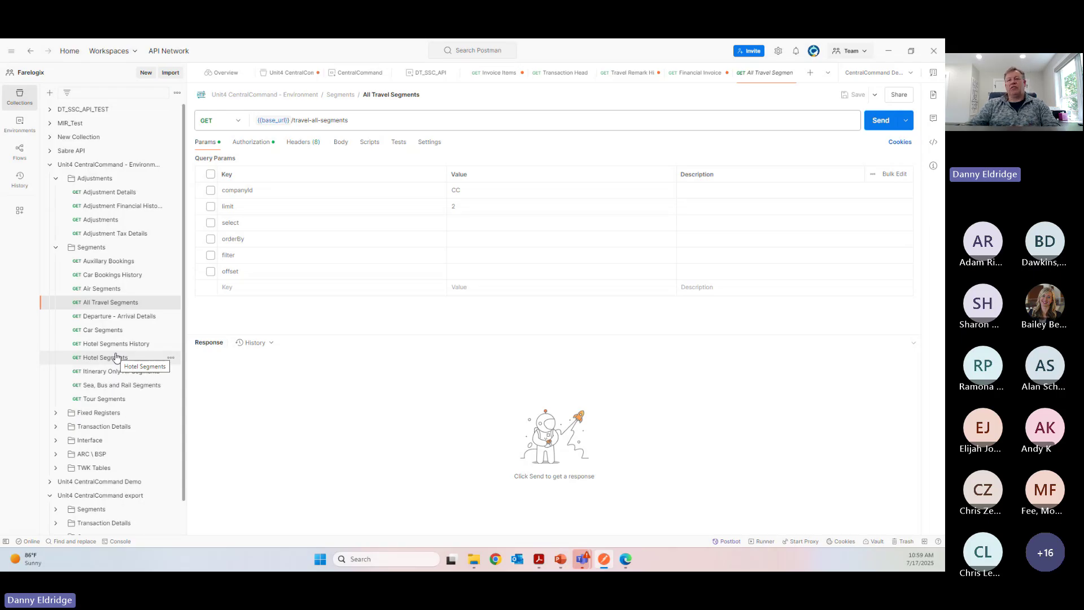
pyautogui.click(55, 249)
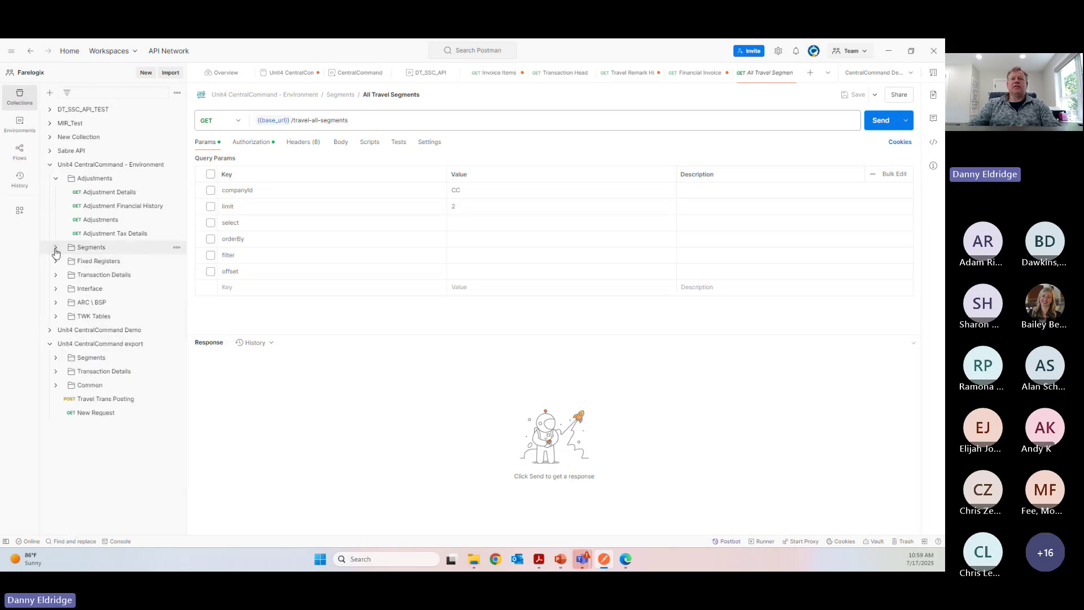
pyautogui.click(58, 266)
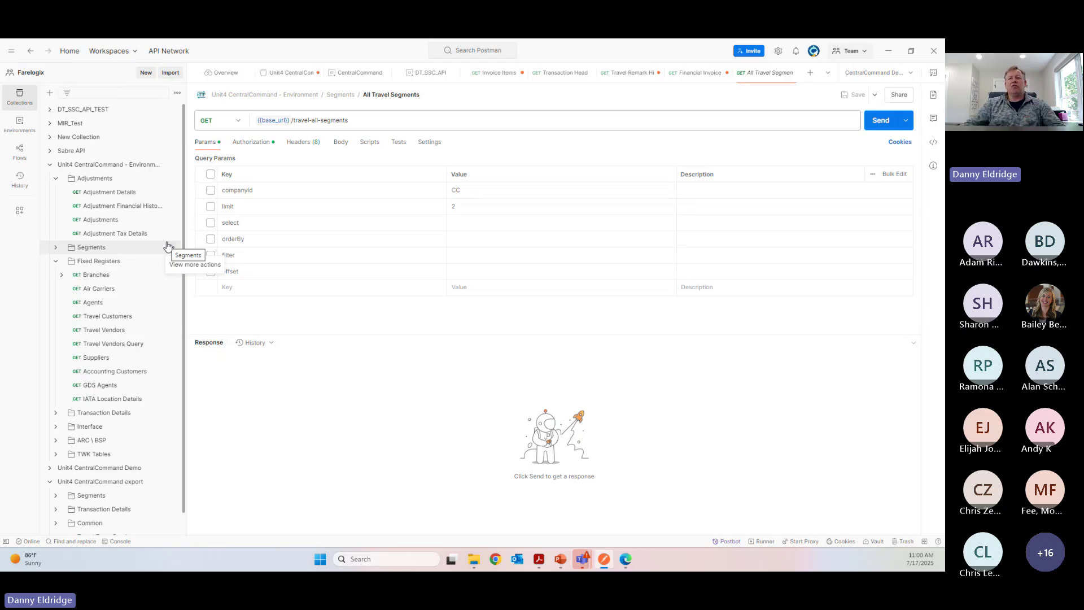
# Step: Collapse the Fixed Registers folder, look over the requests inside Transaction Details, and collapse that folder again
pyautogui.click(55, 262)
pyautogui.click(55, 276)
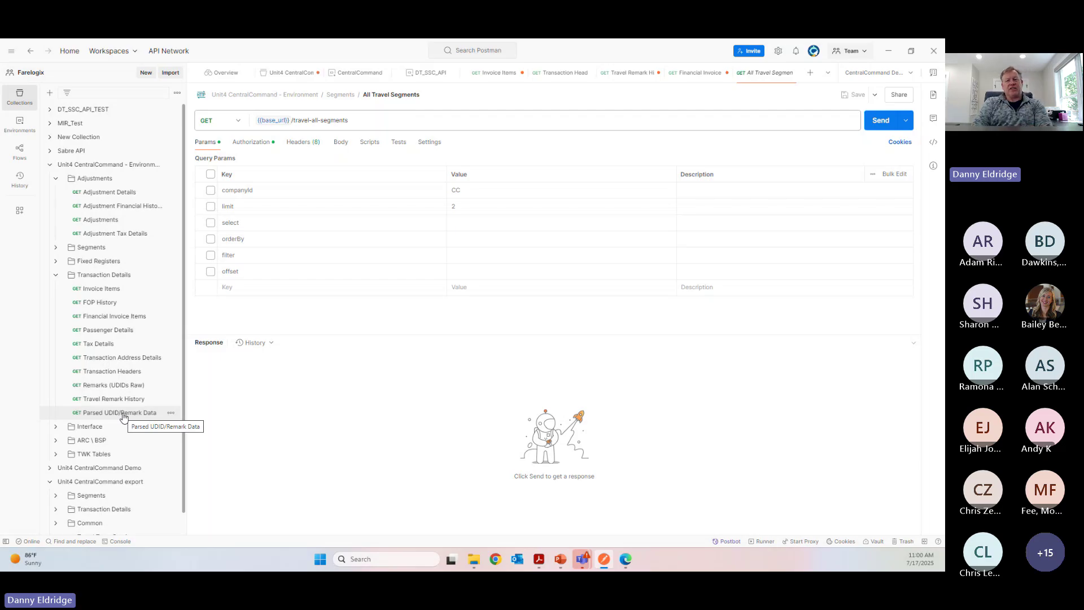
pyautogui.click(56, 275)
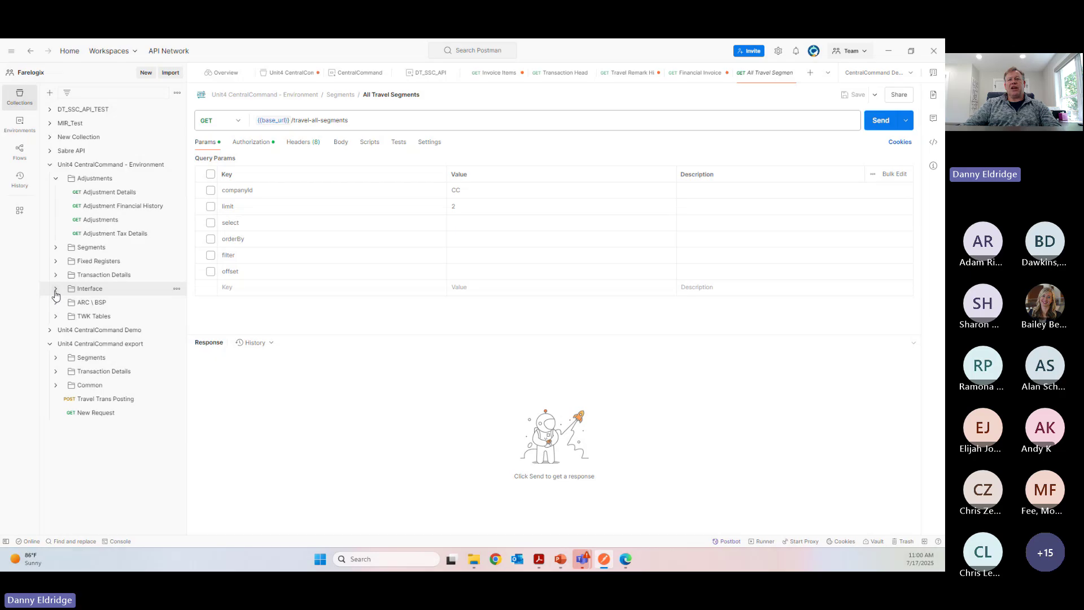
# Step: Expand the Interface, ARC \ BSP and TWK Tables folders of the environment collection and open the twkpnr request
pyautogui.click(55, 288)
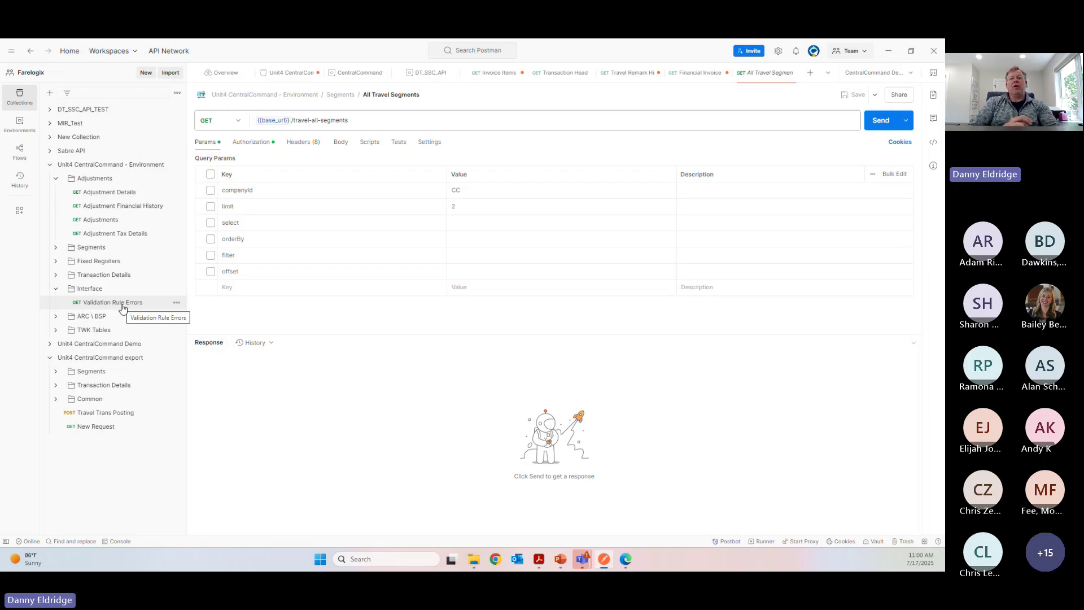
pyautogui.click(55, 316)
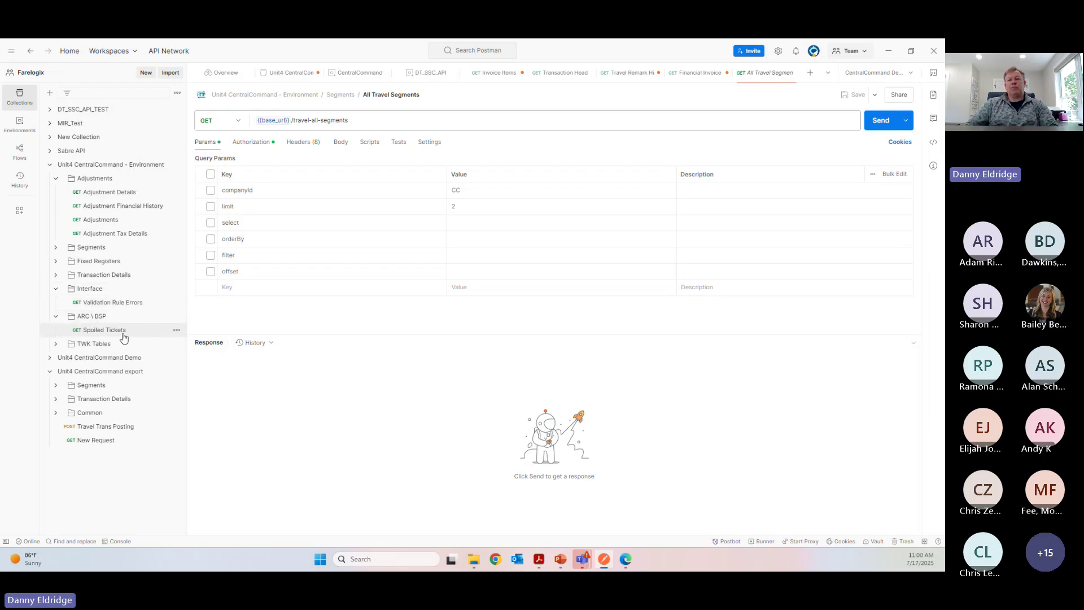
pyautogui.click(56, 345)
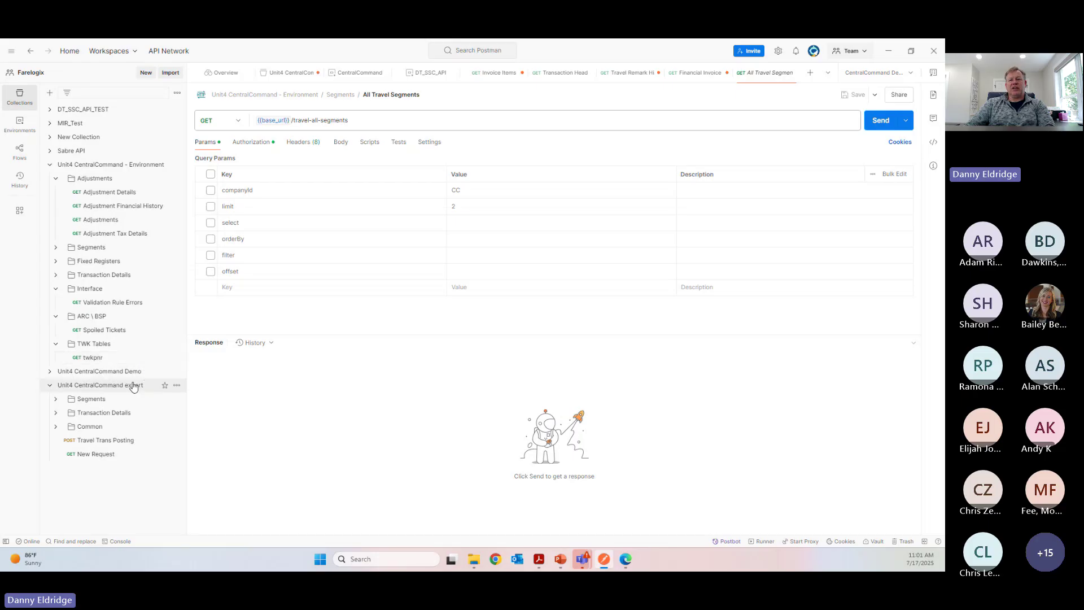
pyautogui.click(99, 362)
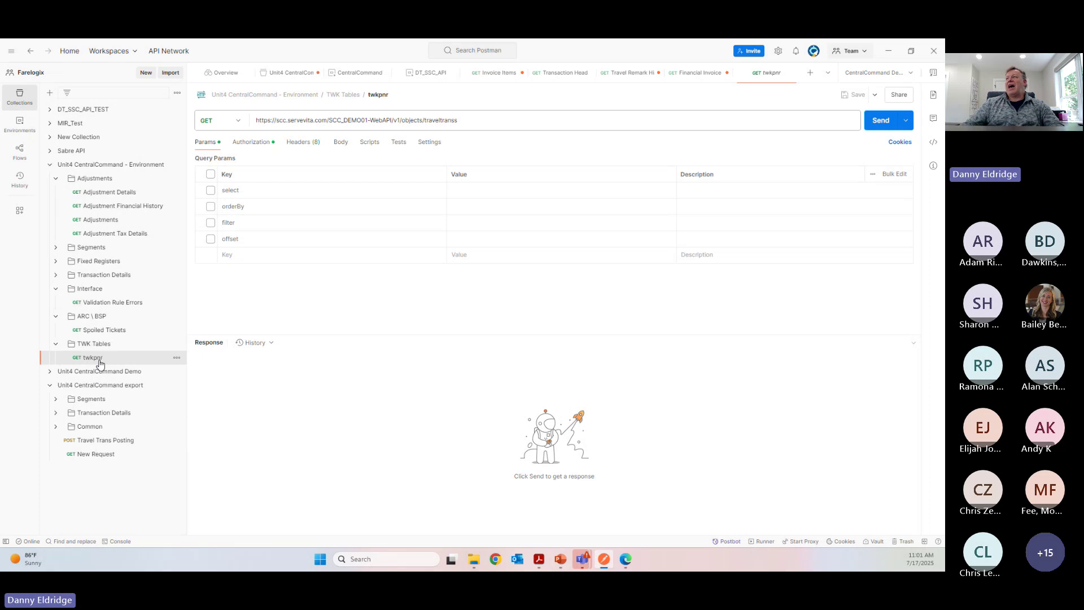
# Step: Switch to the Swagger UI page and open the POST /v1/centralcommand-twk operation under CentralCommand Work Tables
pyautogui.click(888, 52)
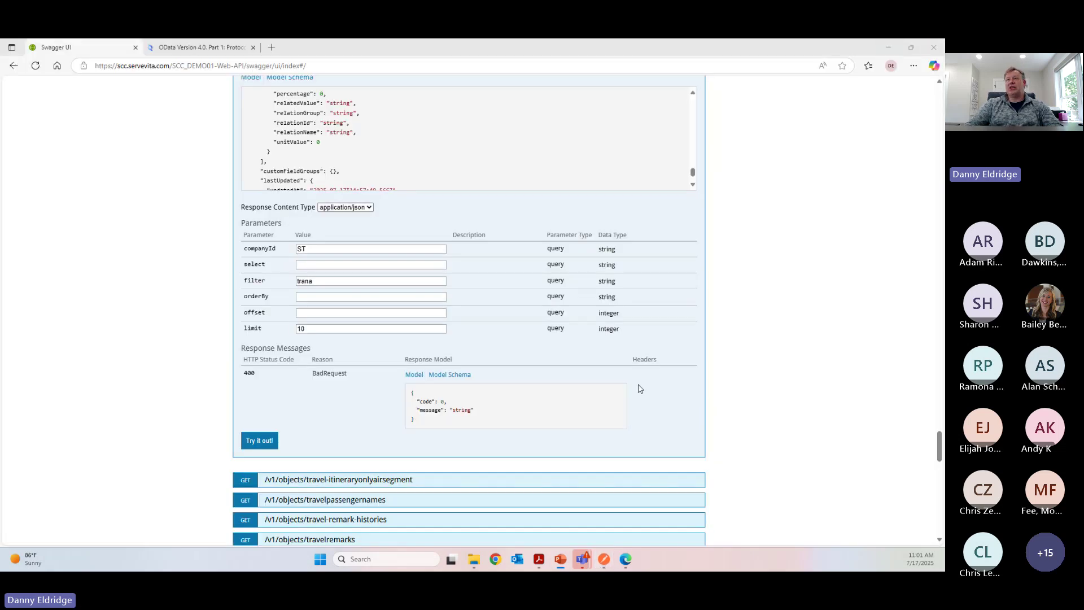
pyautogui.scroll(5, 395, 236)
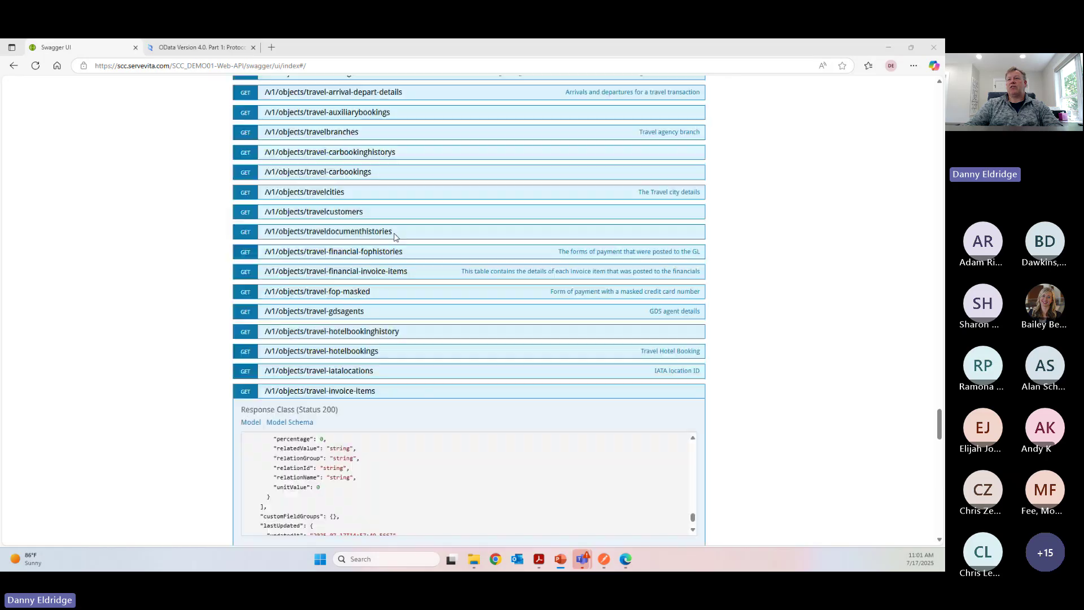
pyautogui.scroll(15, 395, 237)
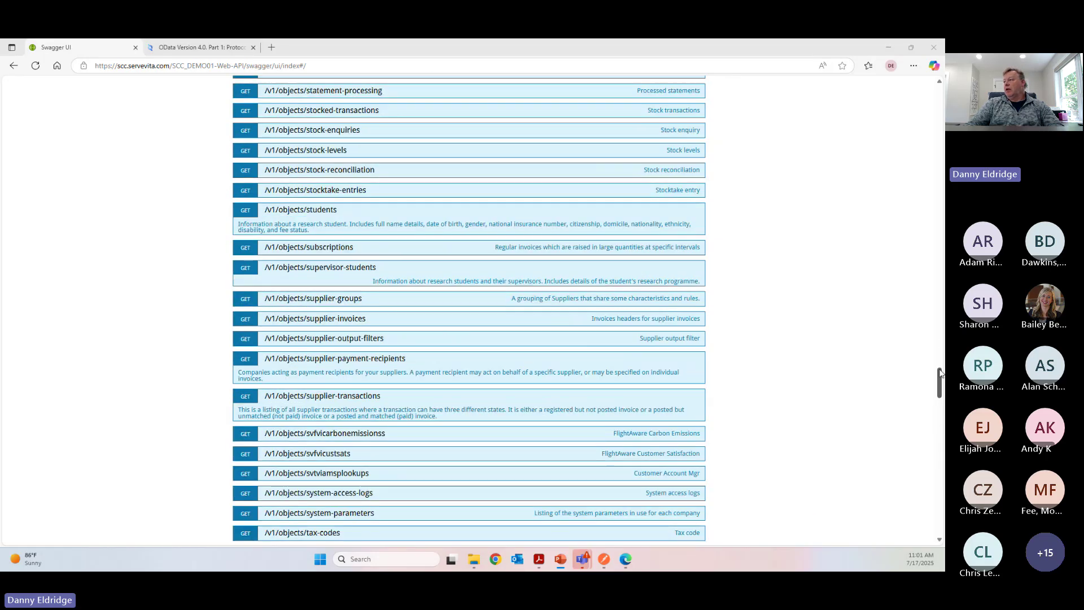
pyautogui.moveTo(940, 374); pyautogui.dragTo(942, 95)
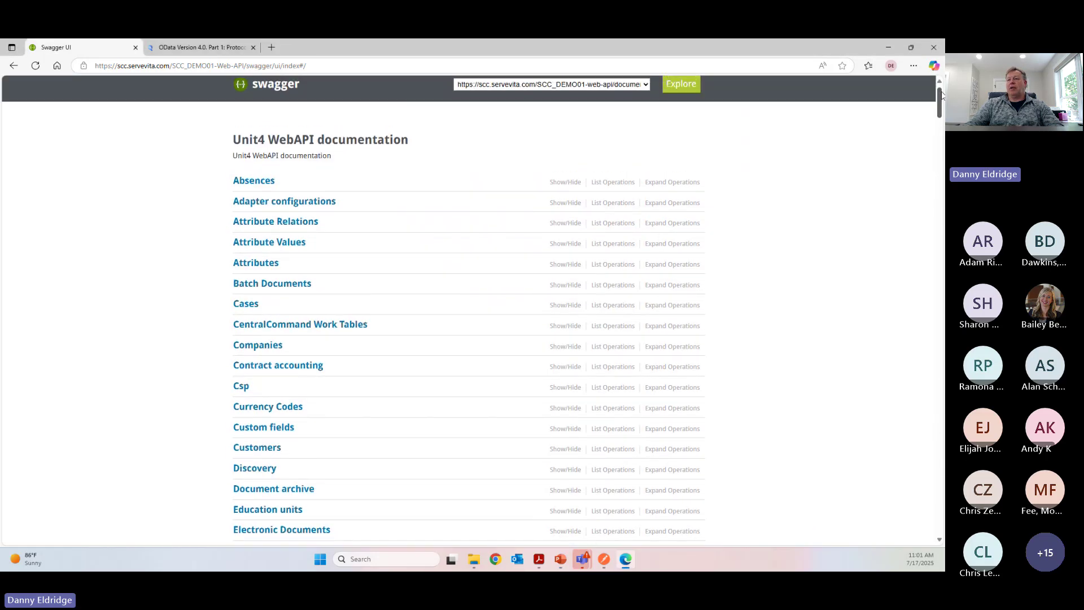
pyautogui.click(562, 326)
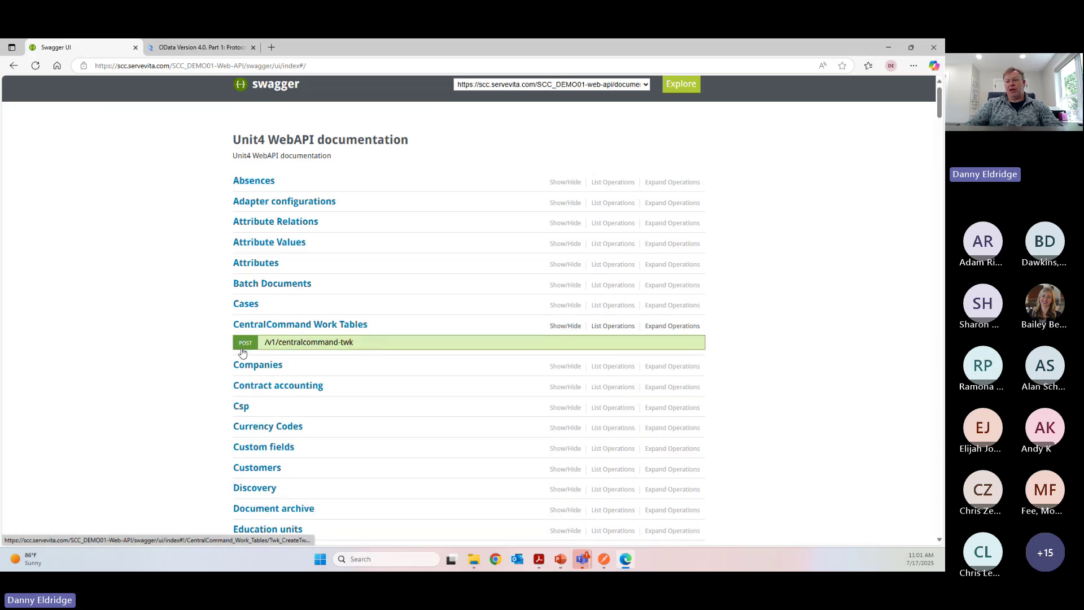
pyautogui.click(296, 343)
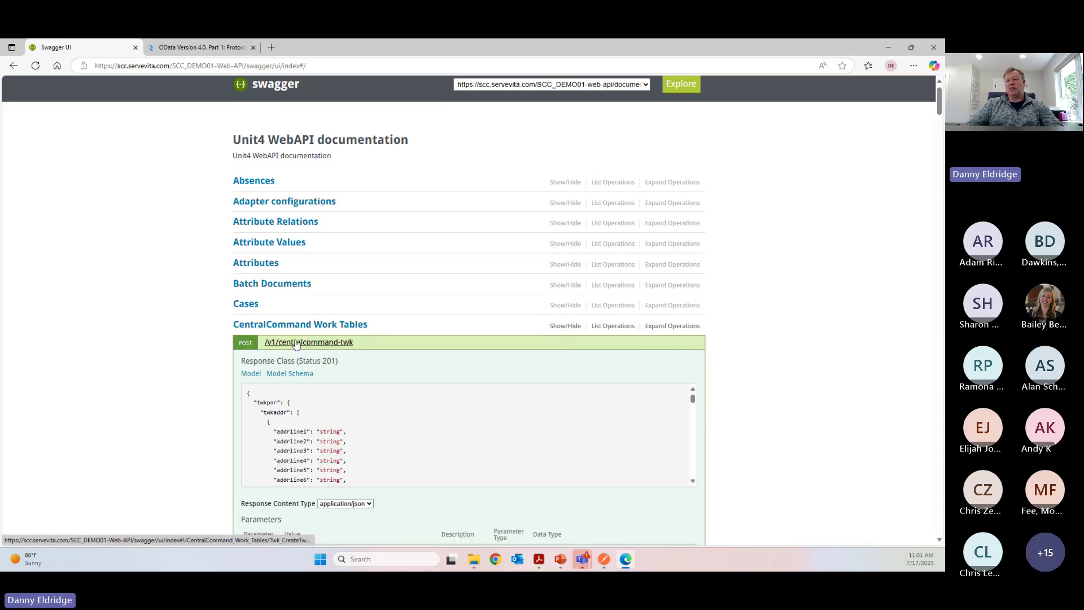
# Step: Examine the centralcommand-twk response schema from the twkvod fields through twkdoc and twkpax to the twkdsa section
pyautogui.scroll(-10, 462, 399)
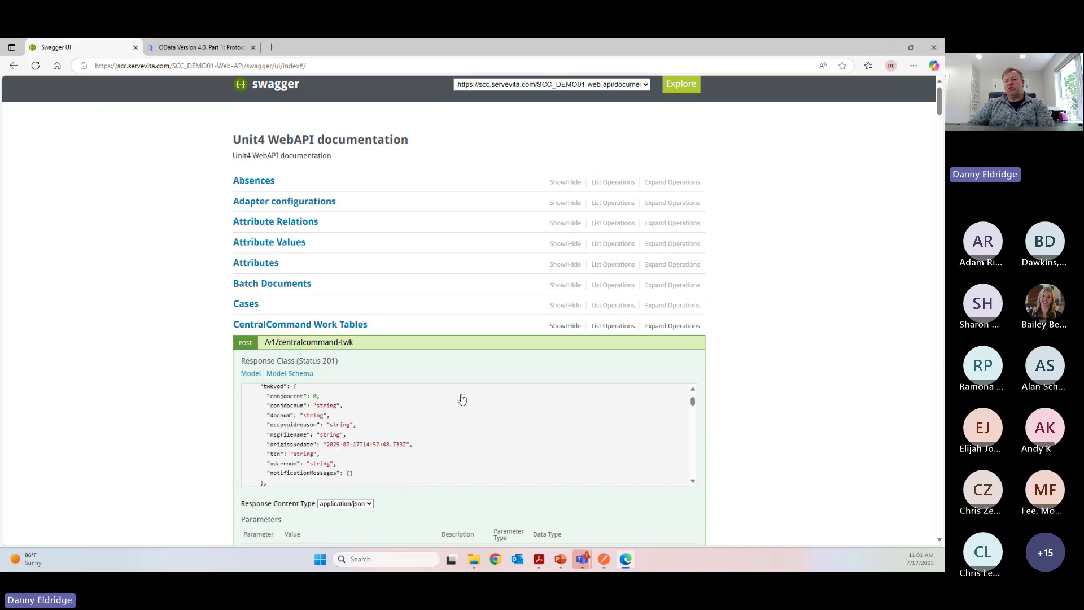
pyautogui.scroll(-10, 462, 399)
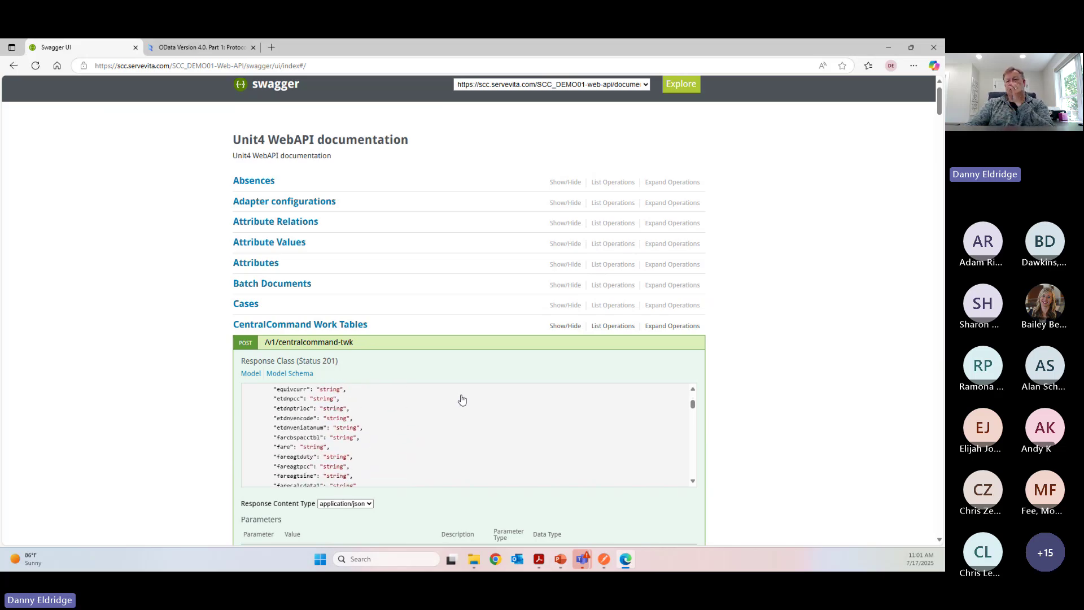
pyautogui.scroll(-10, 462, 399)
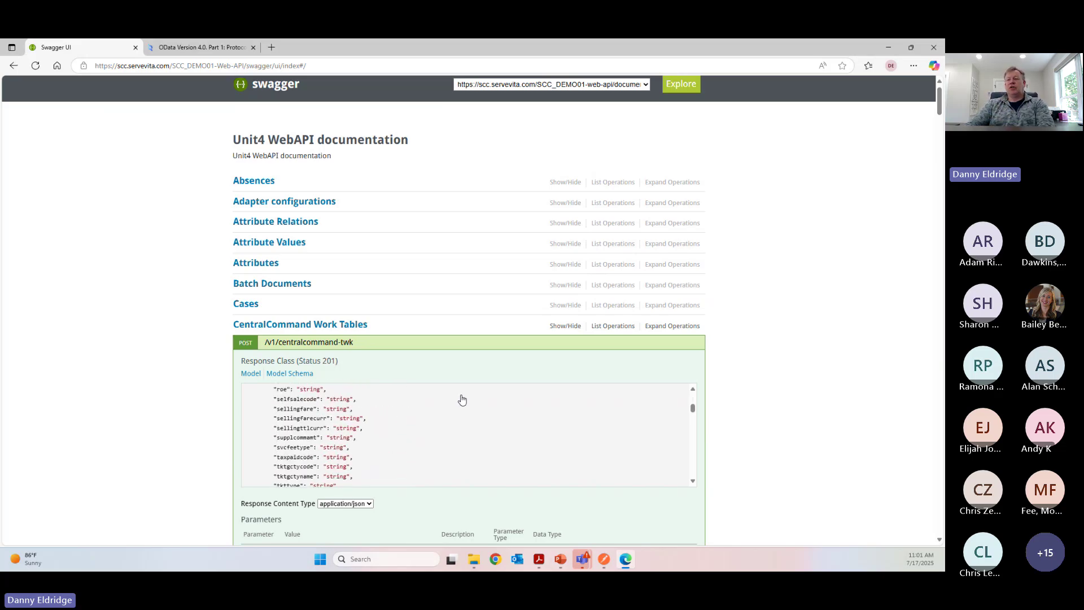
pyautogui.scroll(-8, 462, 399)
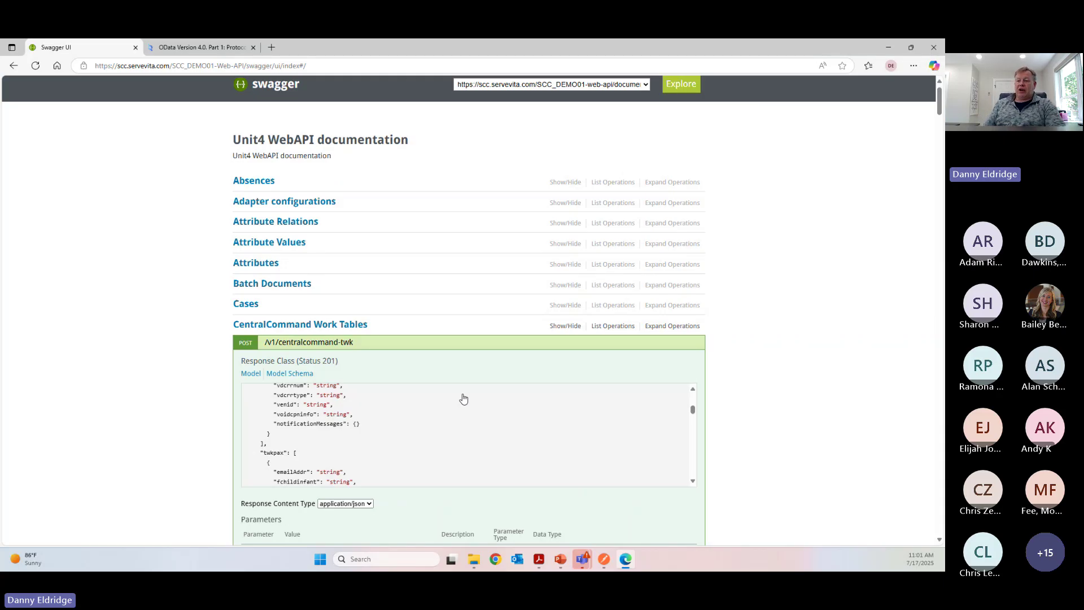
pyautogui.scroll(-3, 463, 400)
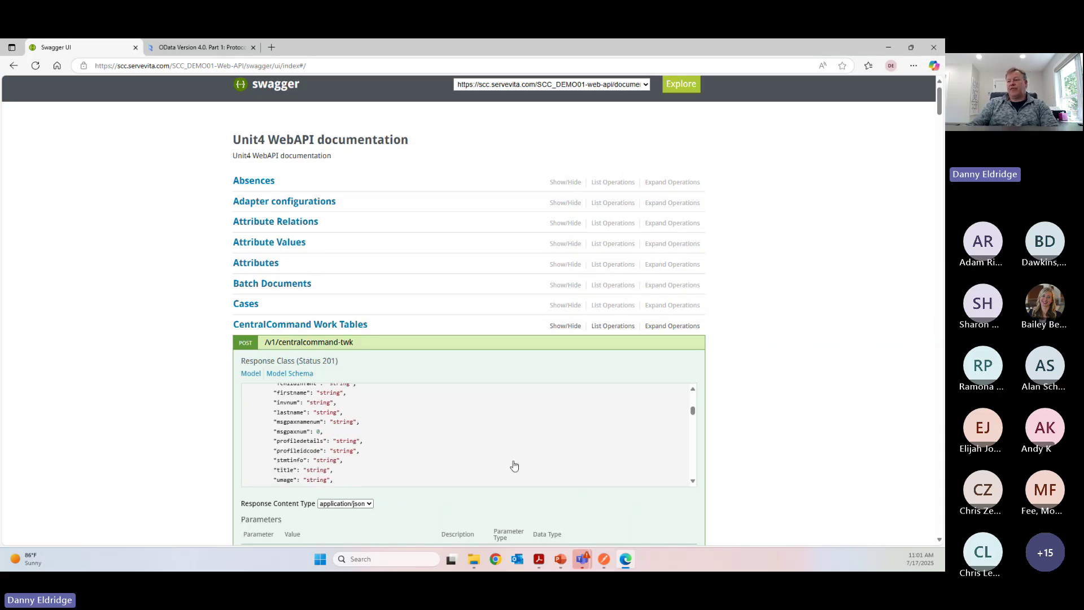
pyautogui.scroll(-2, 538, 496)
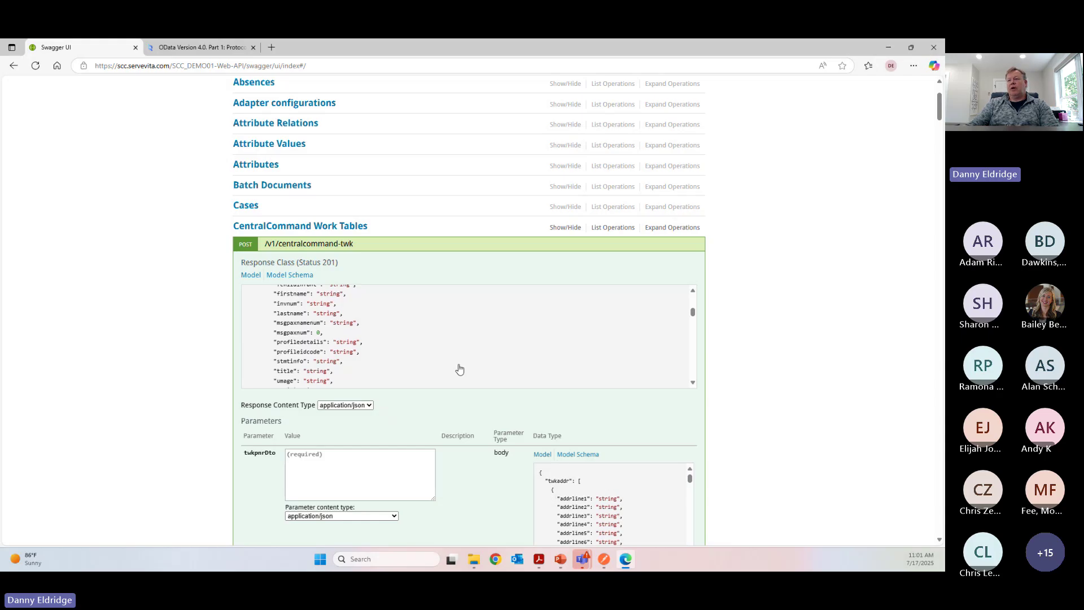
pyautogui.scroll(-1, 404, 317)
pyautogui.scroll(-1, 409, 329)
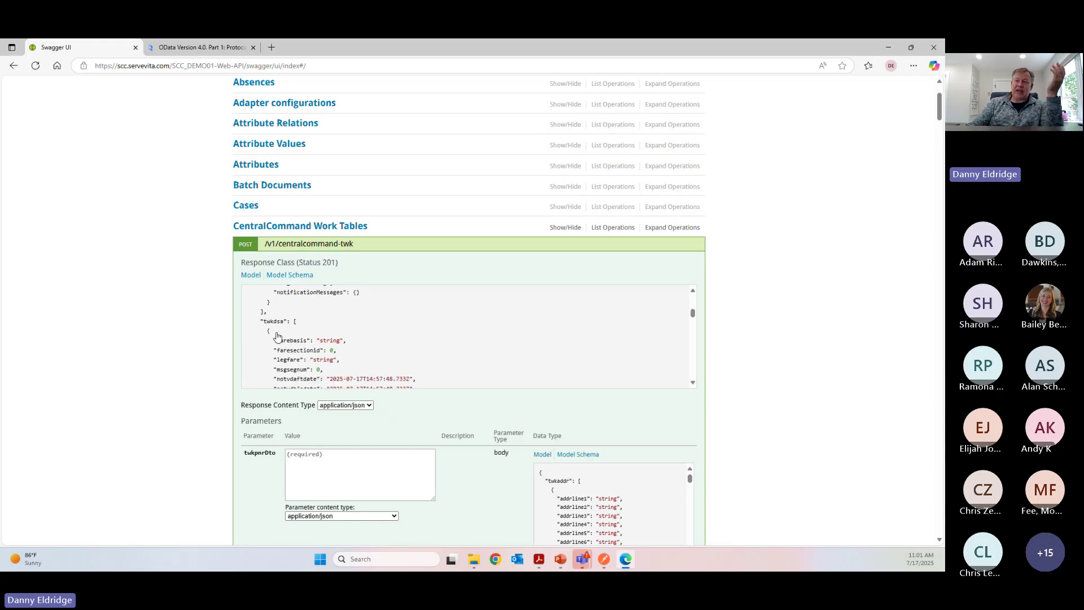
# Step: Go back through the centralcommand-twk response schema to the twkaddr fields, and re-examine the twkvod and twkdoc sections
pyautogui.scroll(-2, 426, 338)
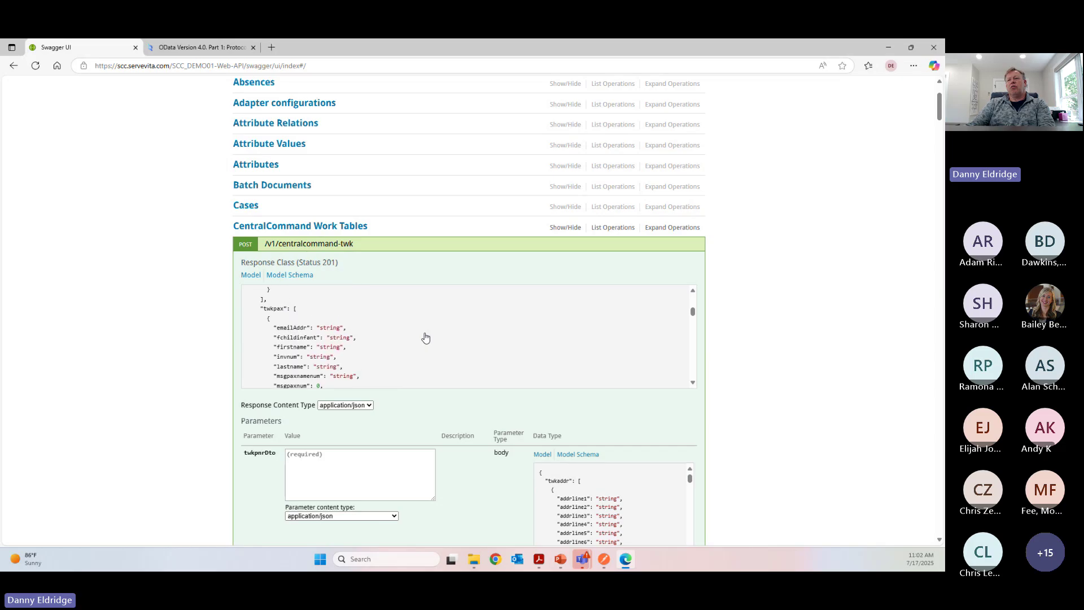
pyautogui.scroll(-4, 427, 338)
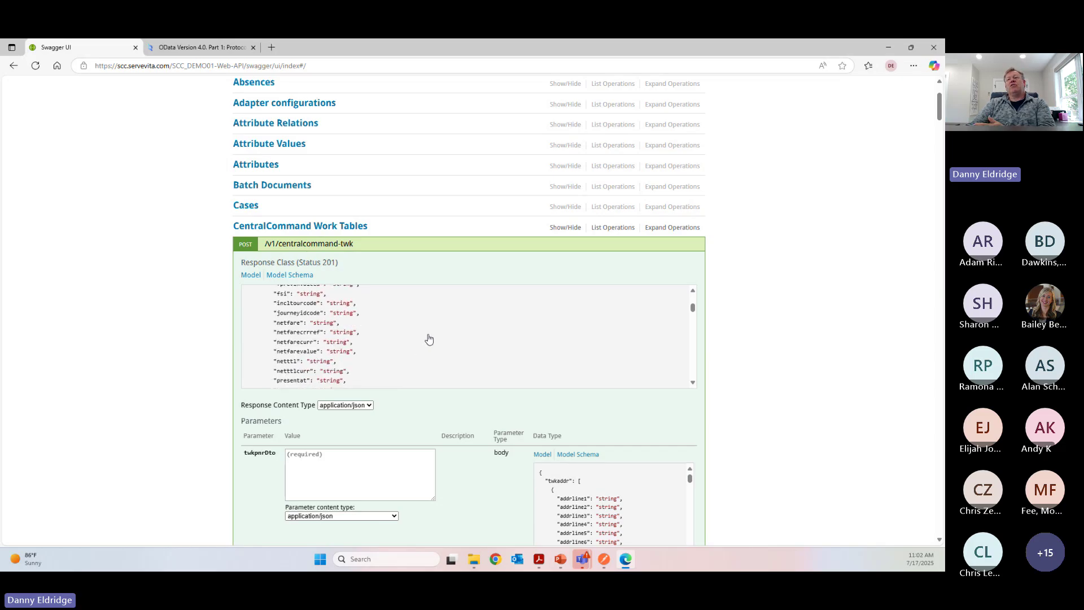
pyautogui.scroll(3, 429, 339)
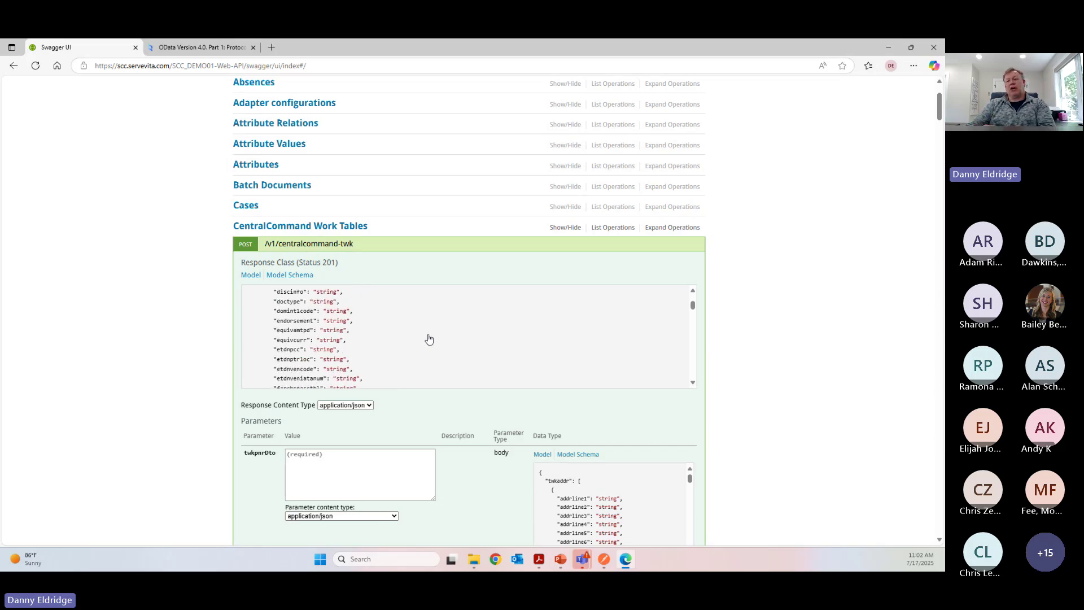
pyautogui.scroll(4, 429, 339)
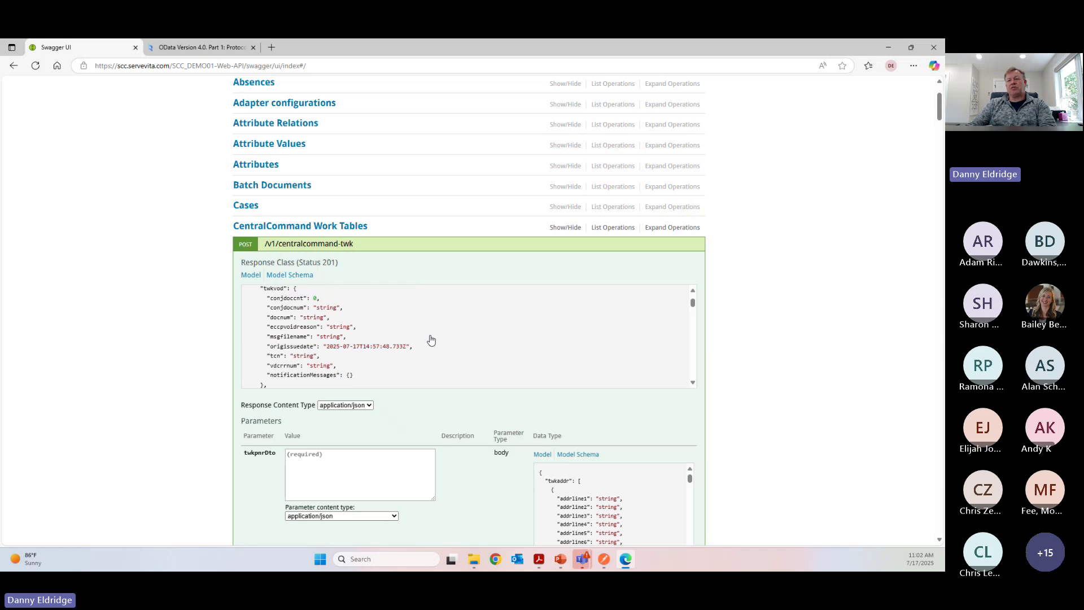
pyautogui.scroll(3, 431, 339)
pyautogui.scroll(3, 436, 338)
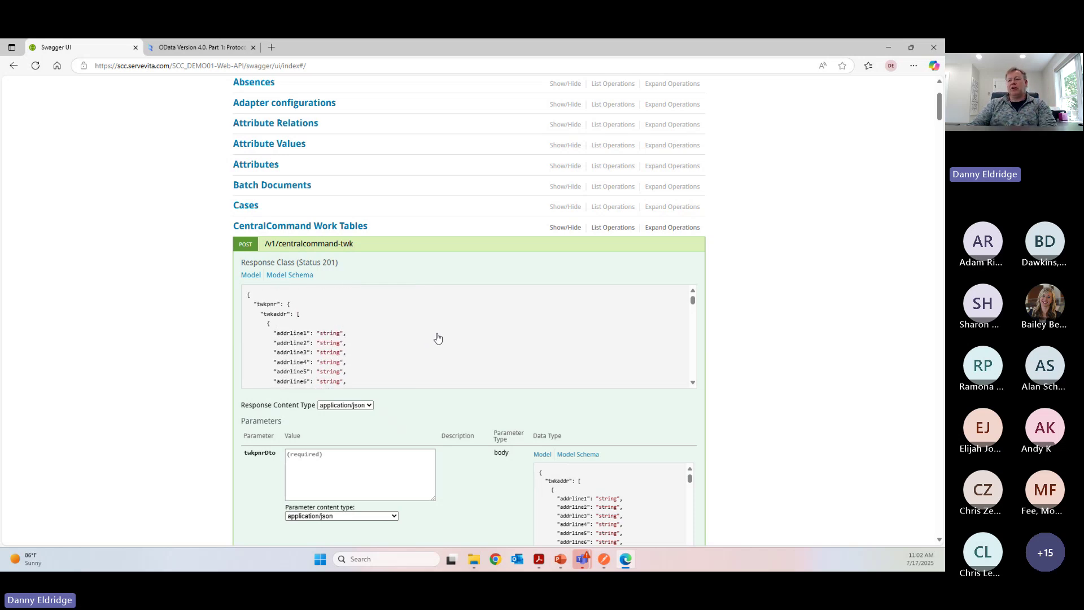
pyautogui.scroll(-6, 438, 337)
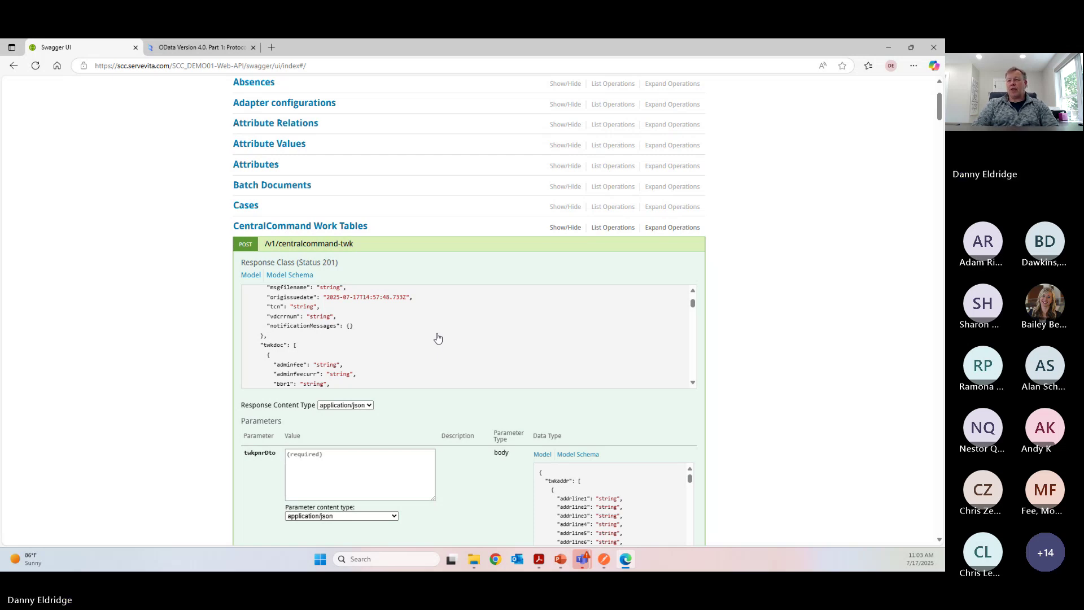
pyautogui.scroll(-5, 438, 338)
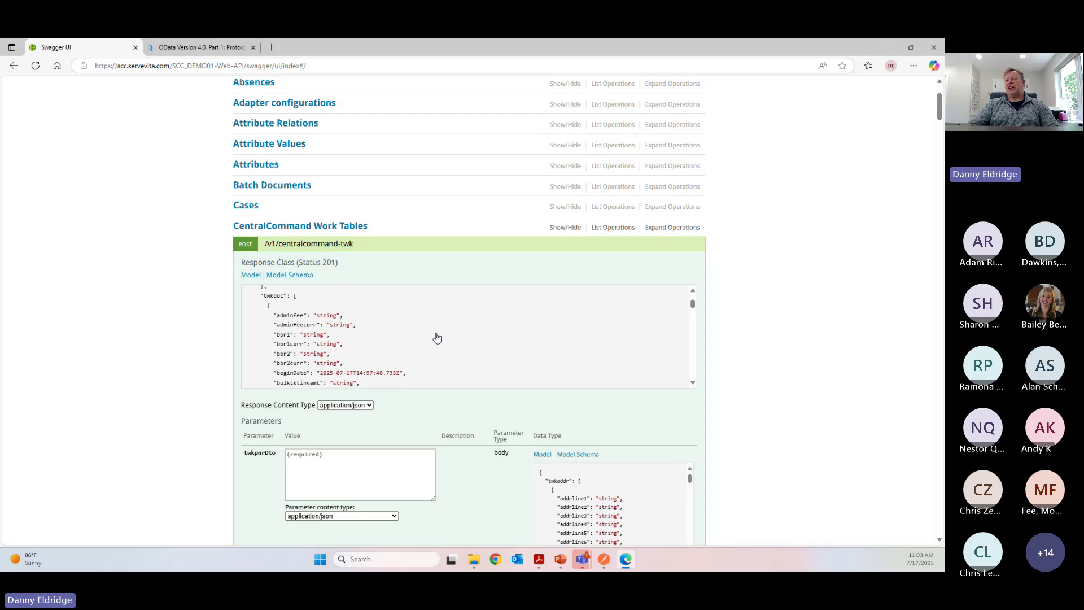
# Step: Show the Attribute Values operations, and load the swagger/v2 version of the Unit4 WebAPI documentation
pyautogui.scroll(2, 192, 258)
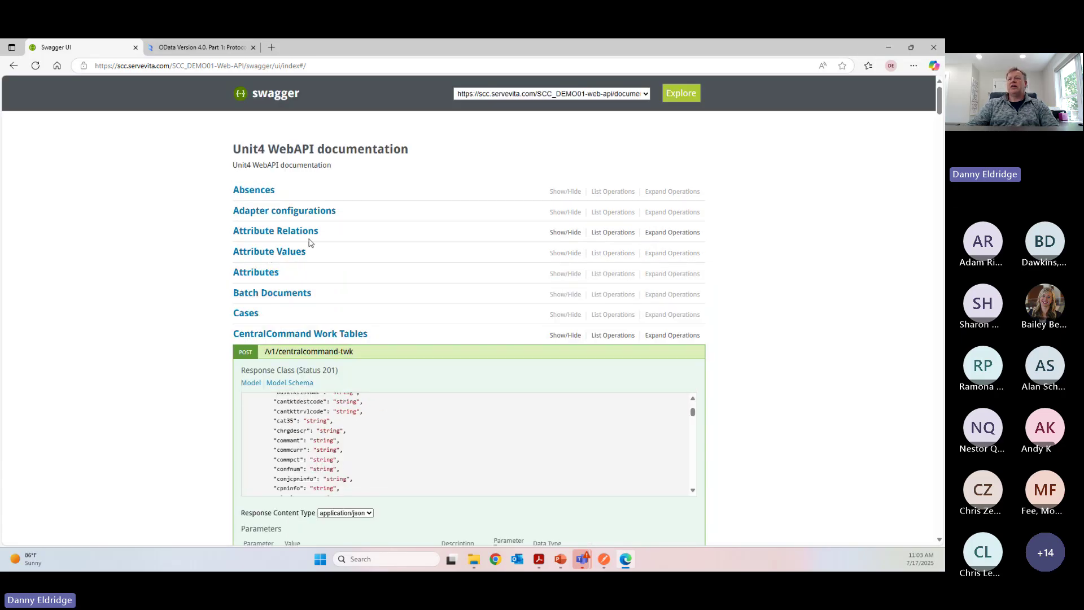
pyautogui.click(288, 254)
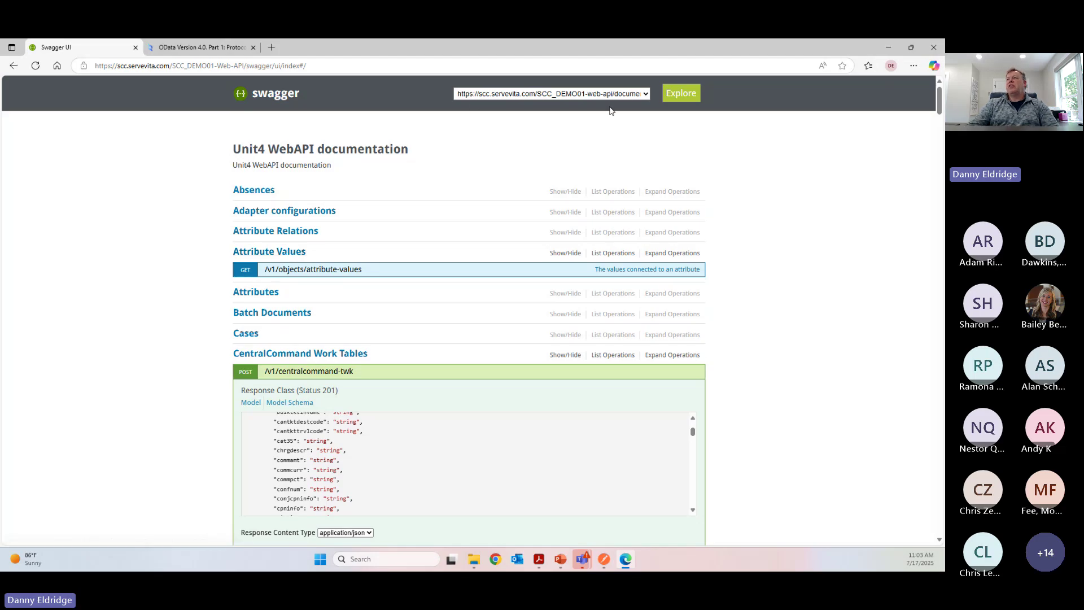
pyautogui.click(645, 94)
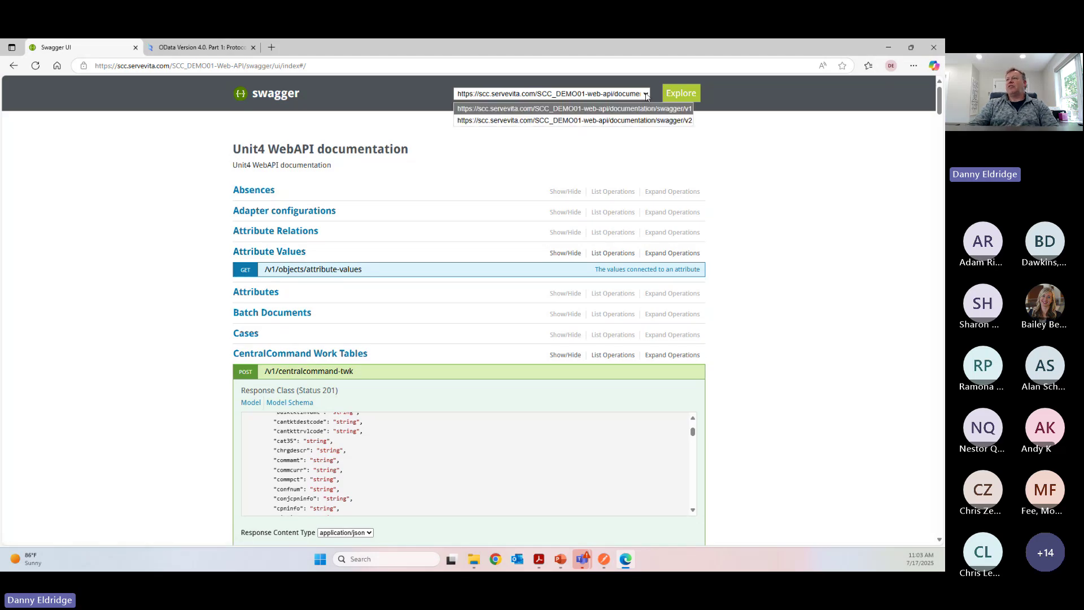
pyautogui.click(626, 121)
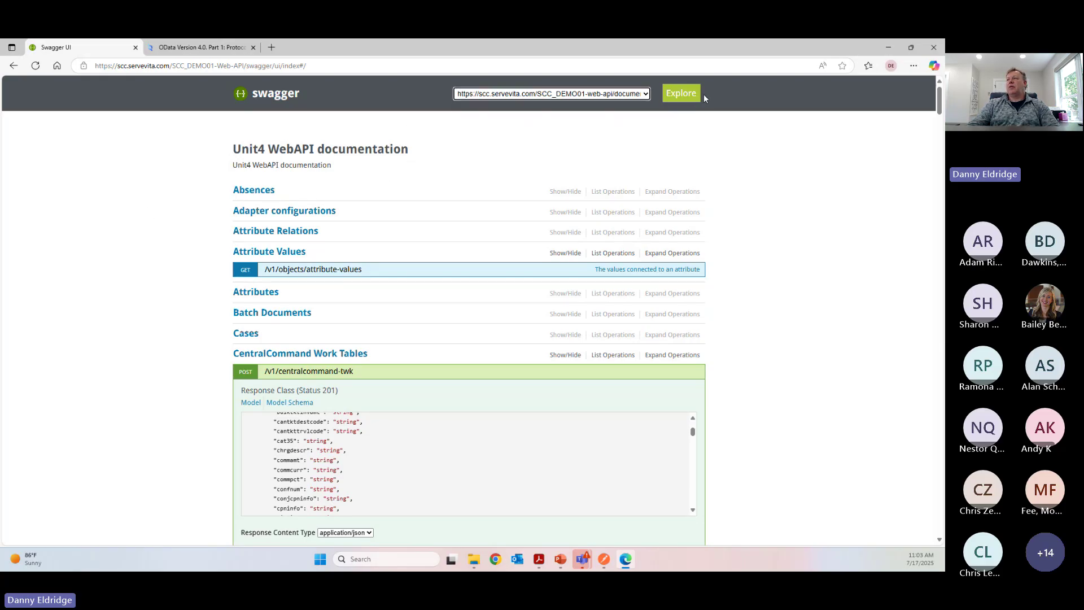
pyautogui.click(689, 96)
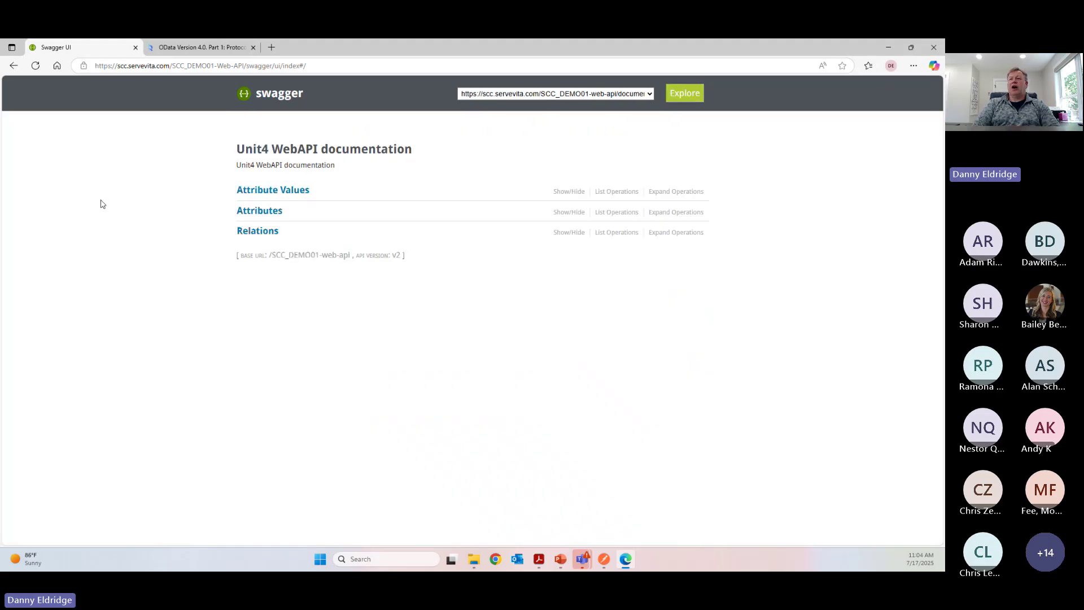
# Step: List the v2 Attribute Values operations, and reload the swagger/v1 version of the Unit4 WebAPI documentation
pyautogui.click(283, 193)
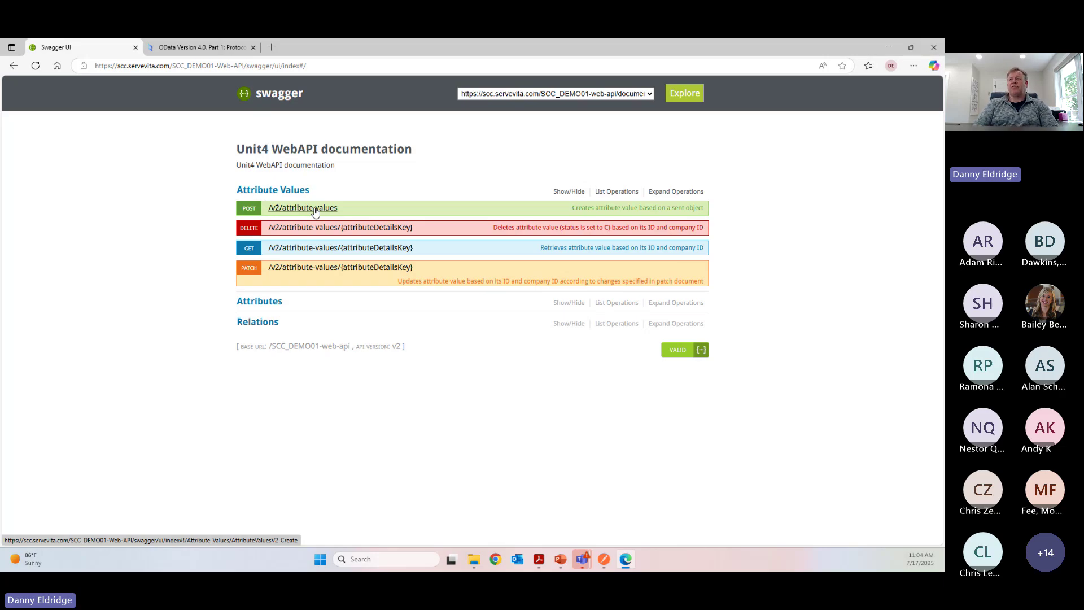
pyautogui.click(650, 94)
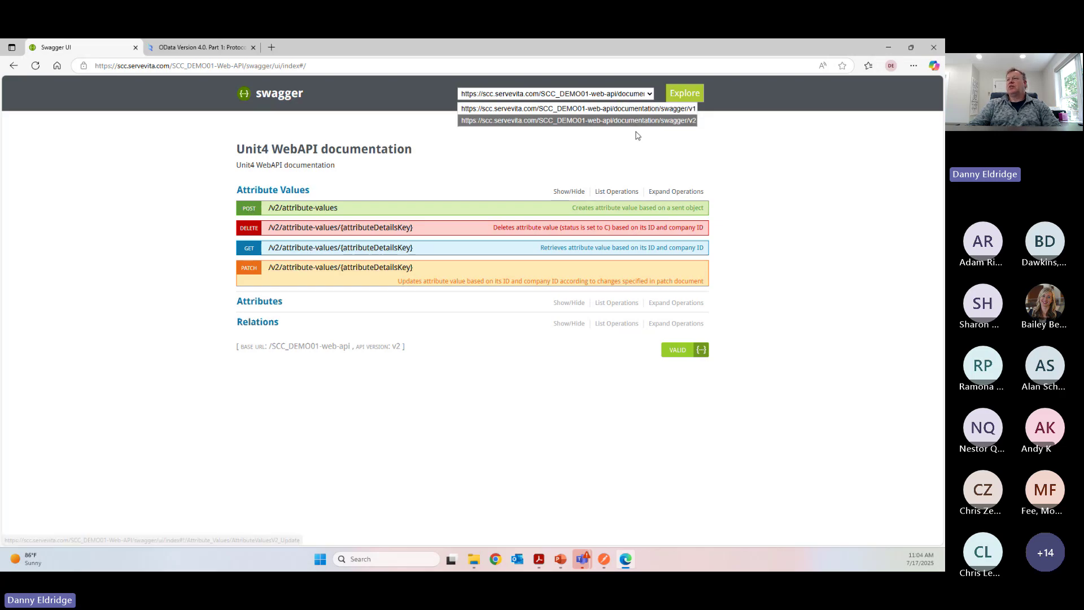
pyautogui.click(656, 110)
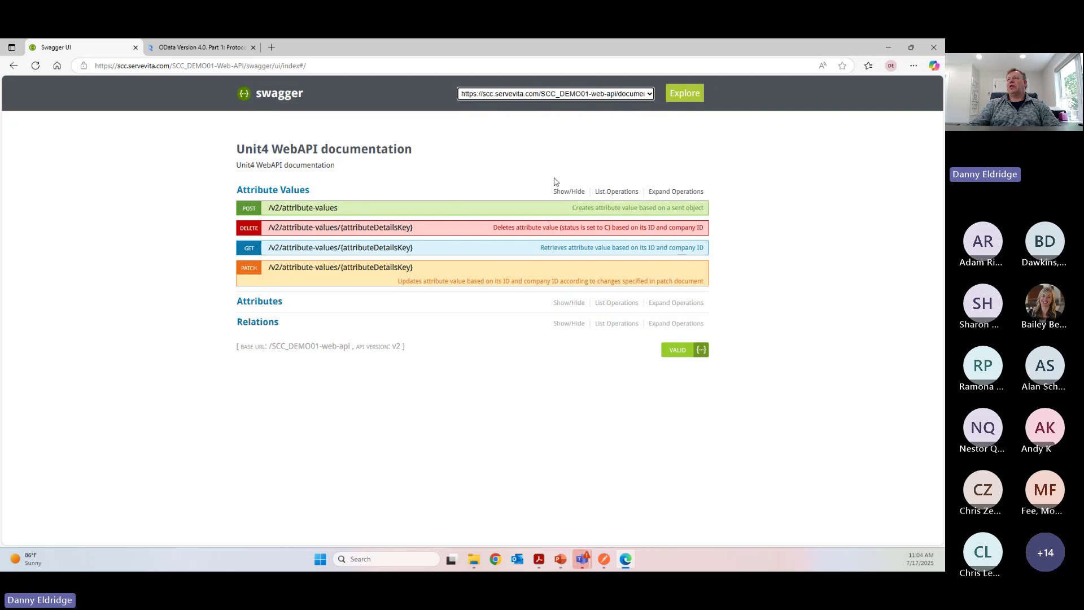
pyautogui.click(679, 97)
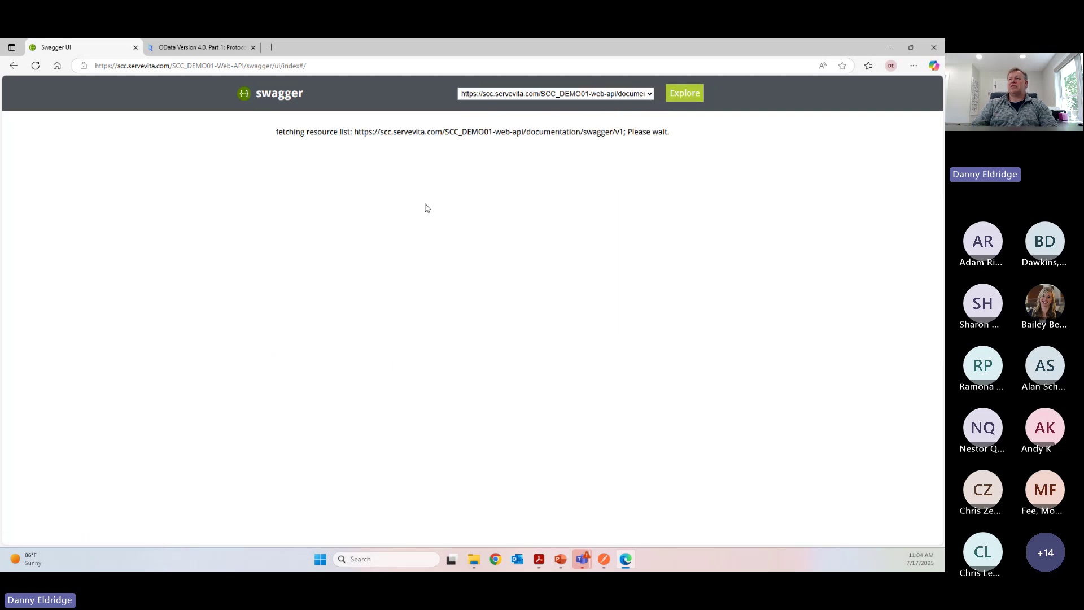
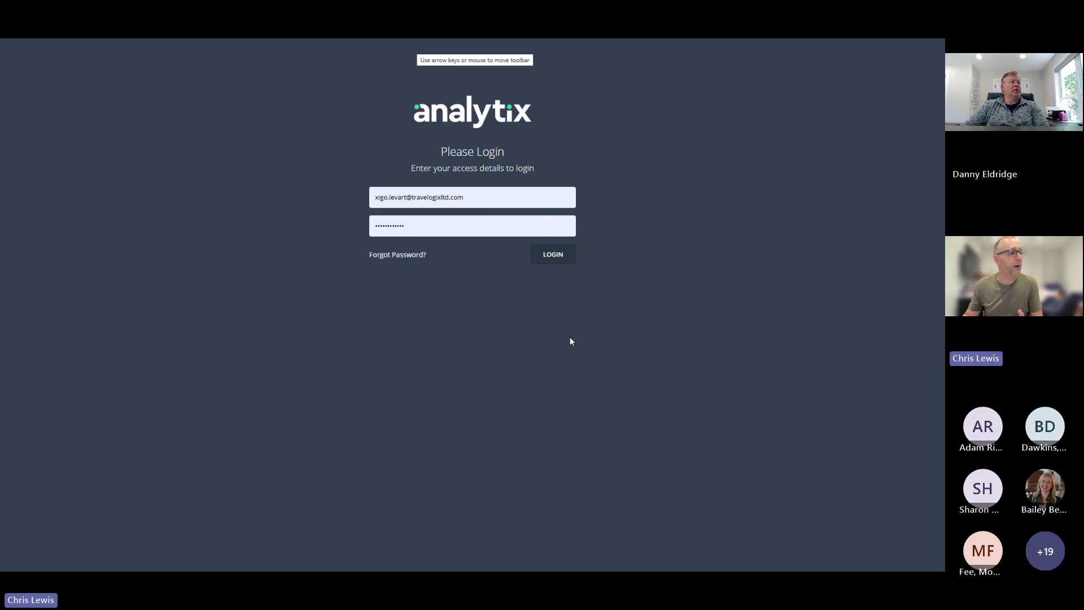
# Step: Log in to analytix with the prefilled credentials and drill down into the Active Travellers widget on the Lavender Ltd dashboard
pyautogui.click(553, 254)
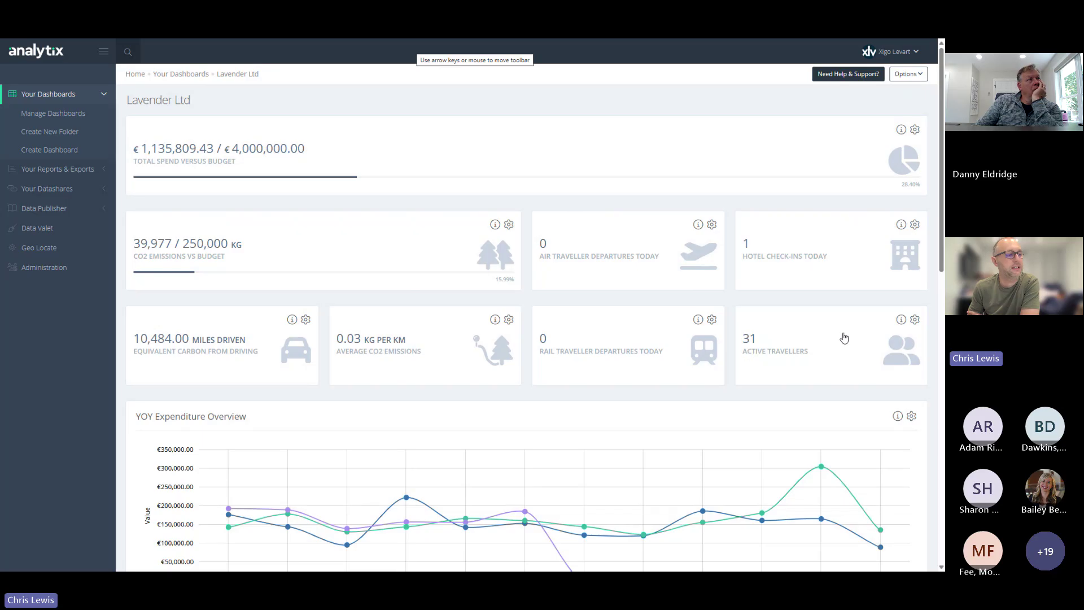
pyautogui.click(782, 350)
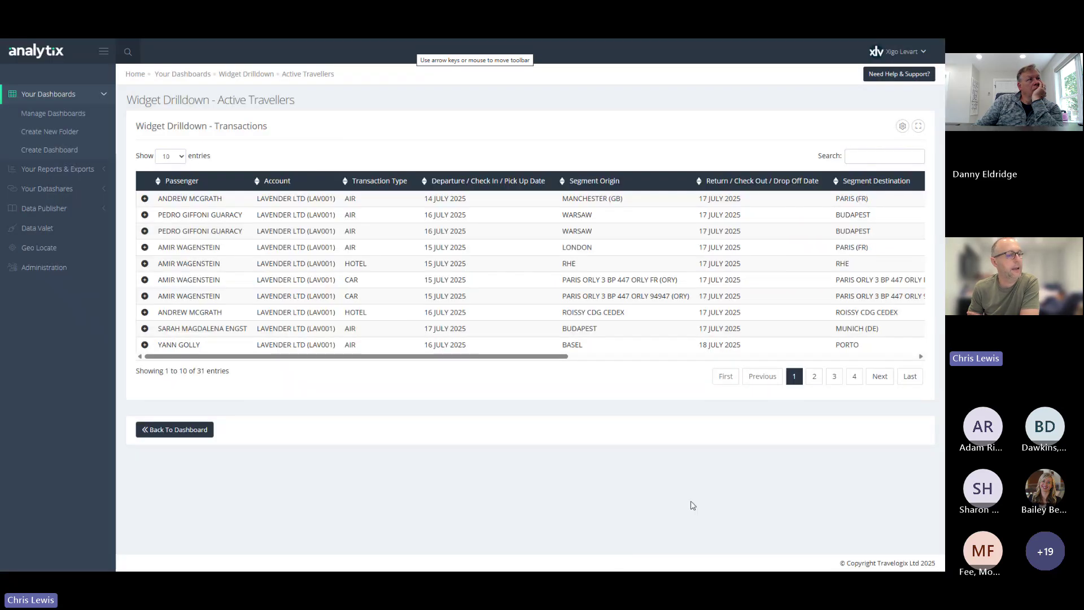
# Step: Show 100 entries in the Active Travellers table and try sorting by Passenger and Account, ending with Transaction Type
pyautogui.click(178, 156)
pyautogui.click(168, 207)
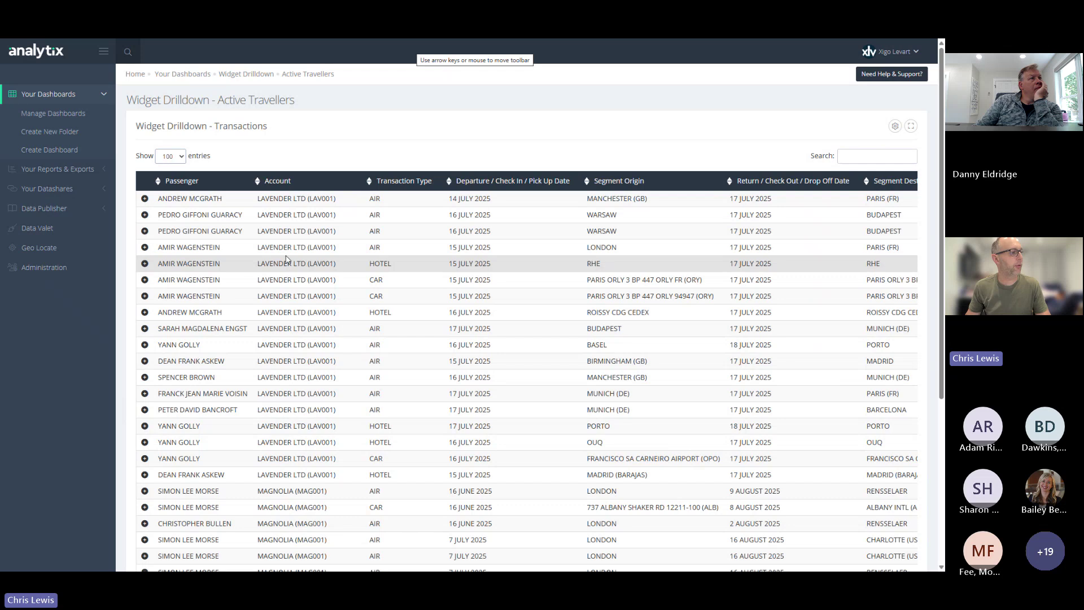
pyautogui.click(180, 182)
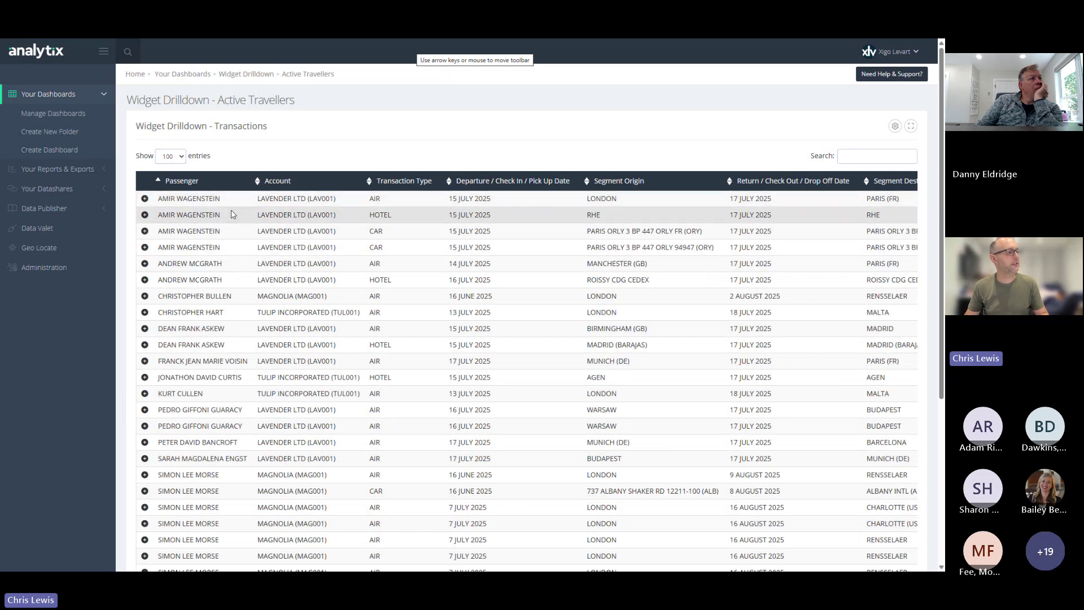
pyautogui.click(276, 183)
pyautogui.click(401, 189)
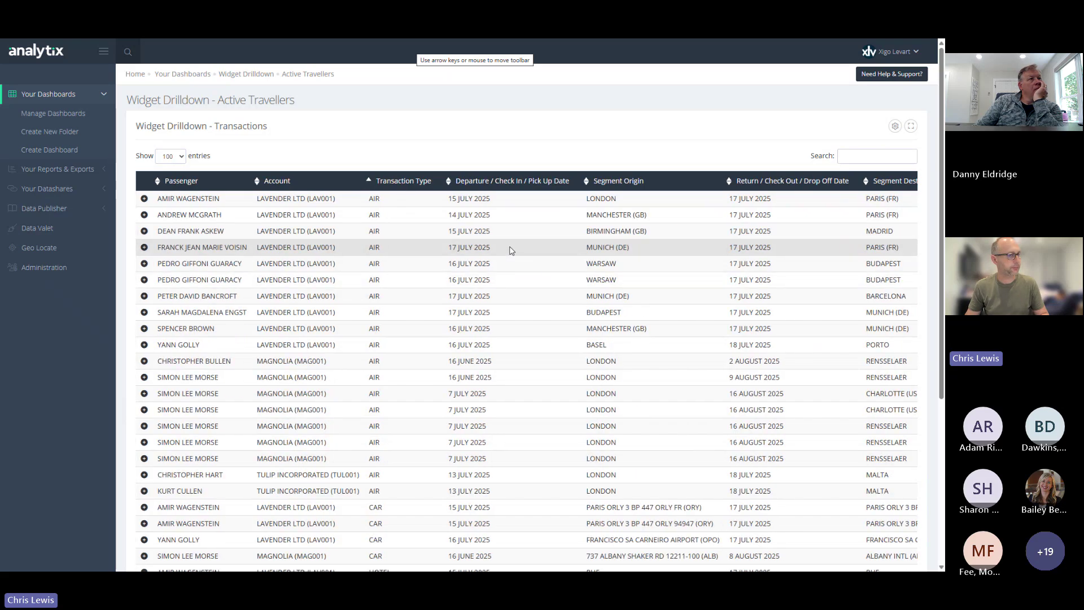
# Step: Examine the transaction columns from Segment Destination through Cost Centre to Booker Name, and return to the Passenger column
pyautogui.hscroll(4, 511, 250)
pyautogui.hscroll(6, 511, 250)
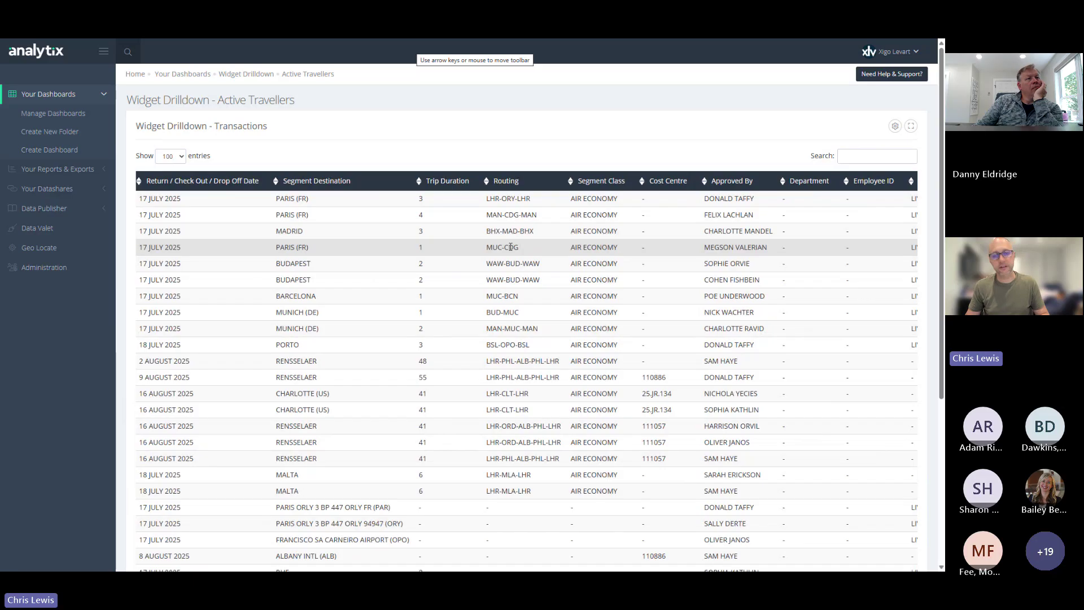
pyautogui.hscroll(2, 511, 249)
pyautogui.hscroll(3, 511, 250)
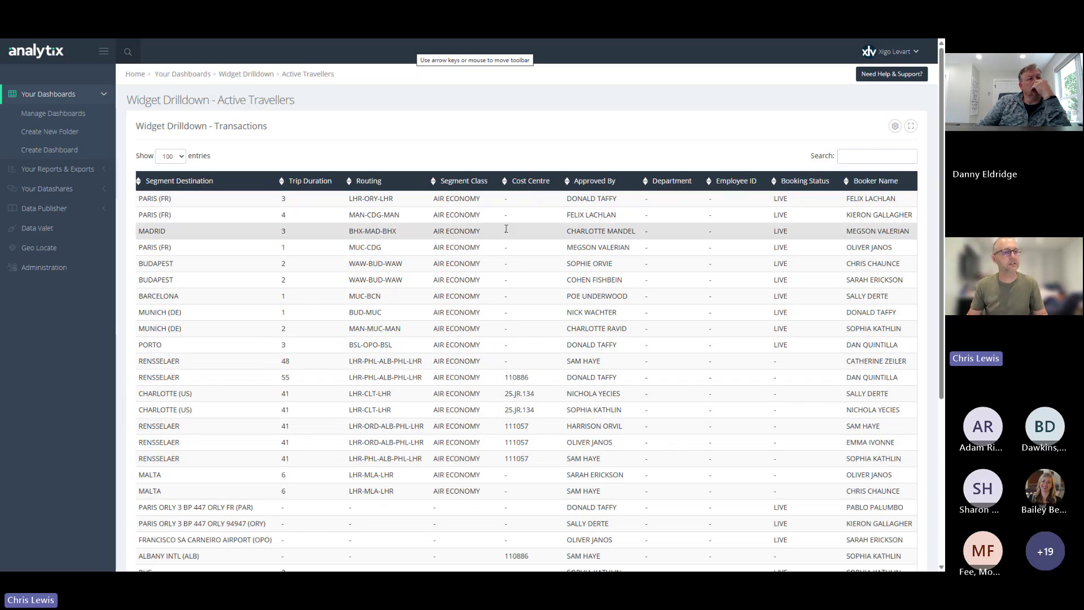
pyautogui.hscroll(-10, 506, 228)
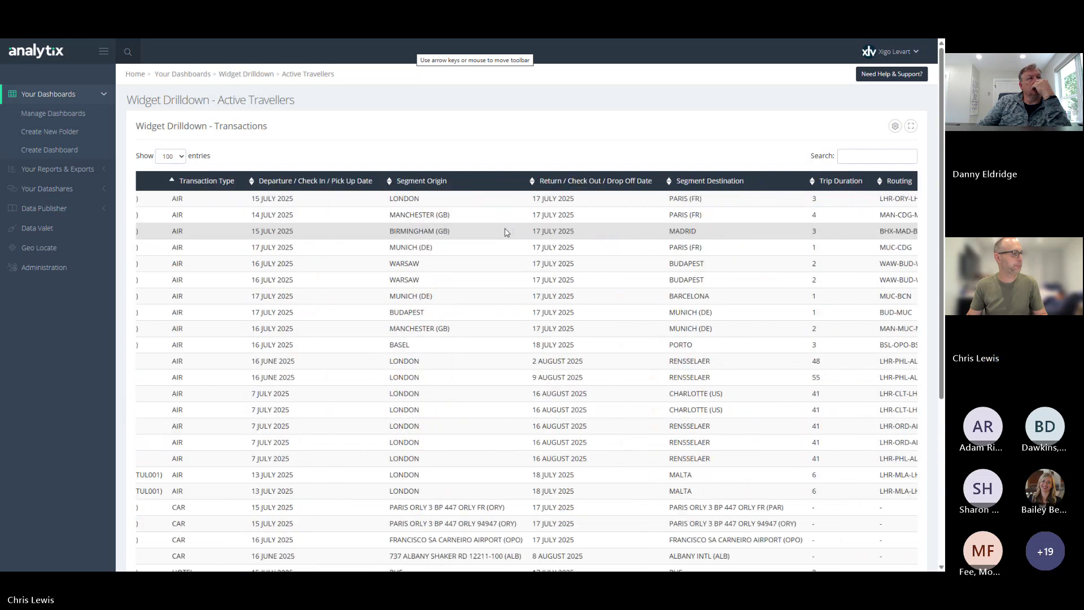
pyautogui.hscroll(-5, 506, 229)
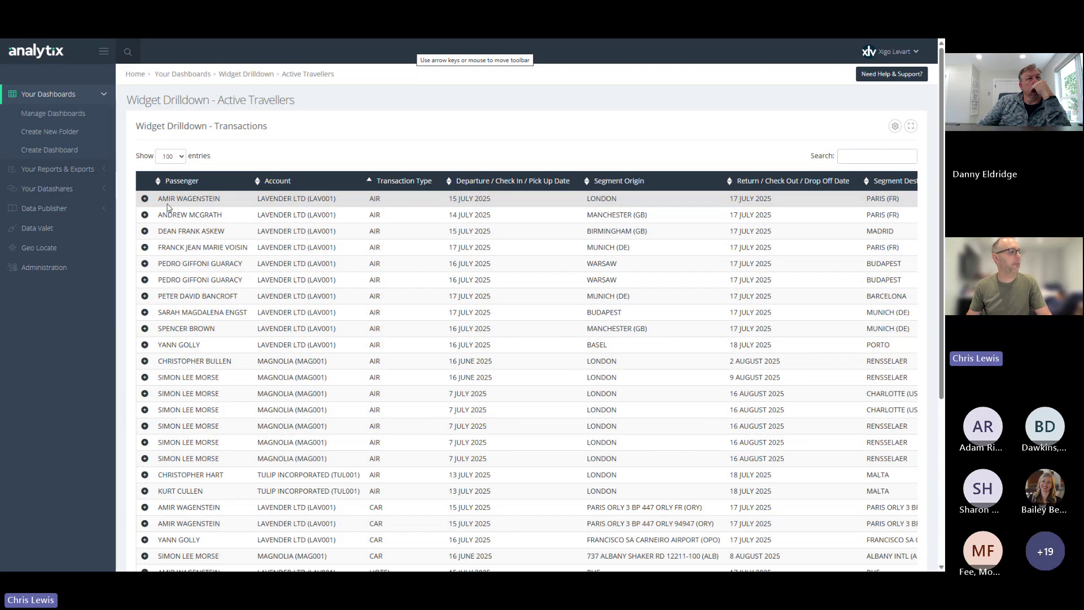
# Step: Expand the first air transaction, review its booking details including the full trip itinerary and invoices, and collapse it
pyautogui.click(193, 198)
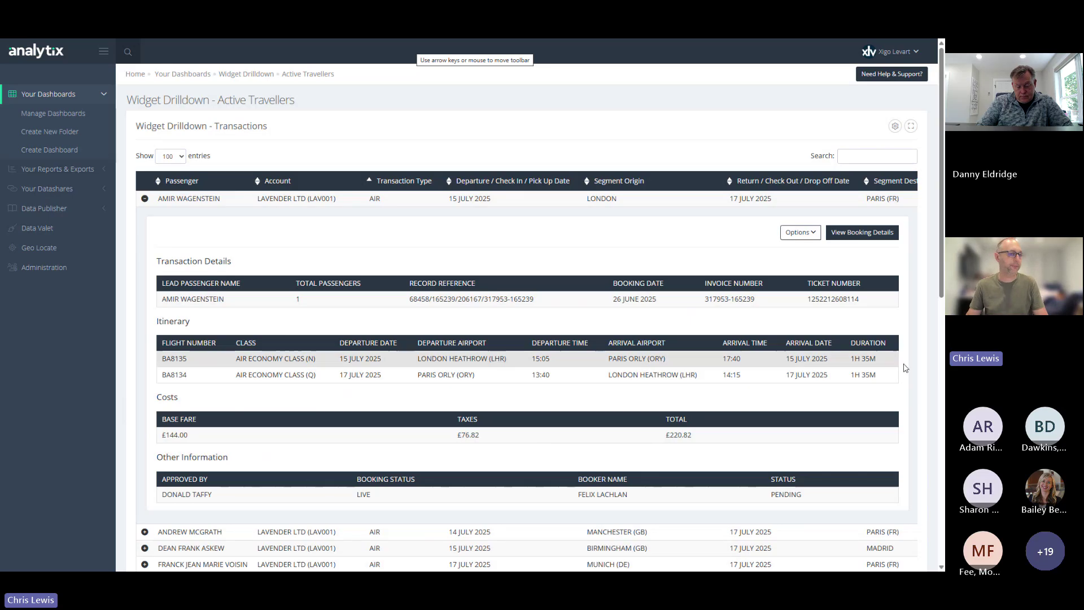
pyautogui.click(863, 233)
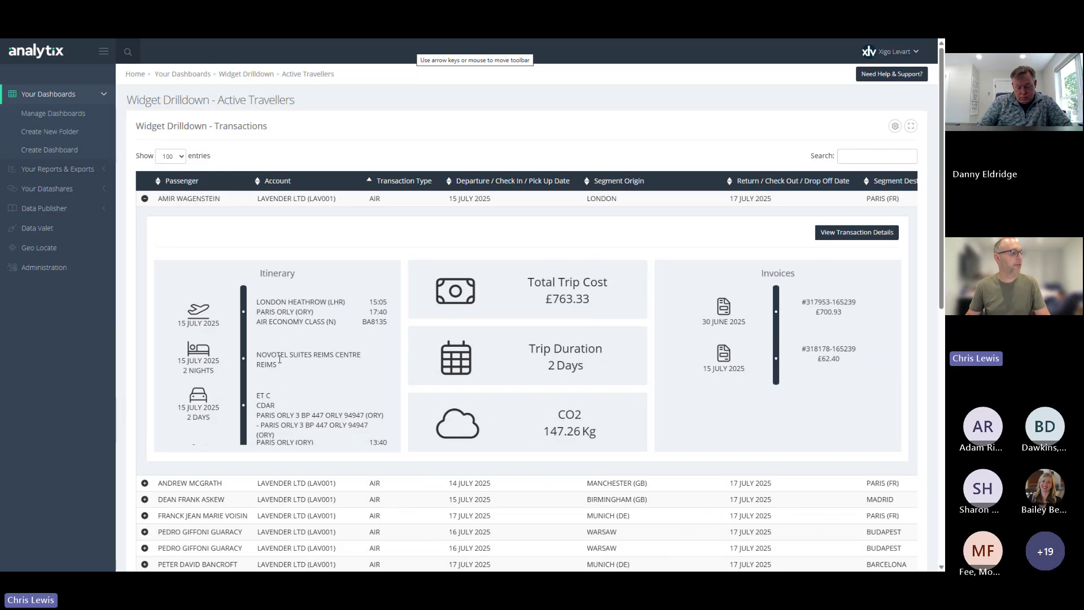
pyautogui.scroll(-1, 302, 354)
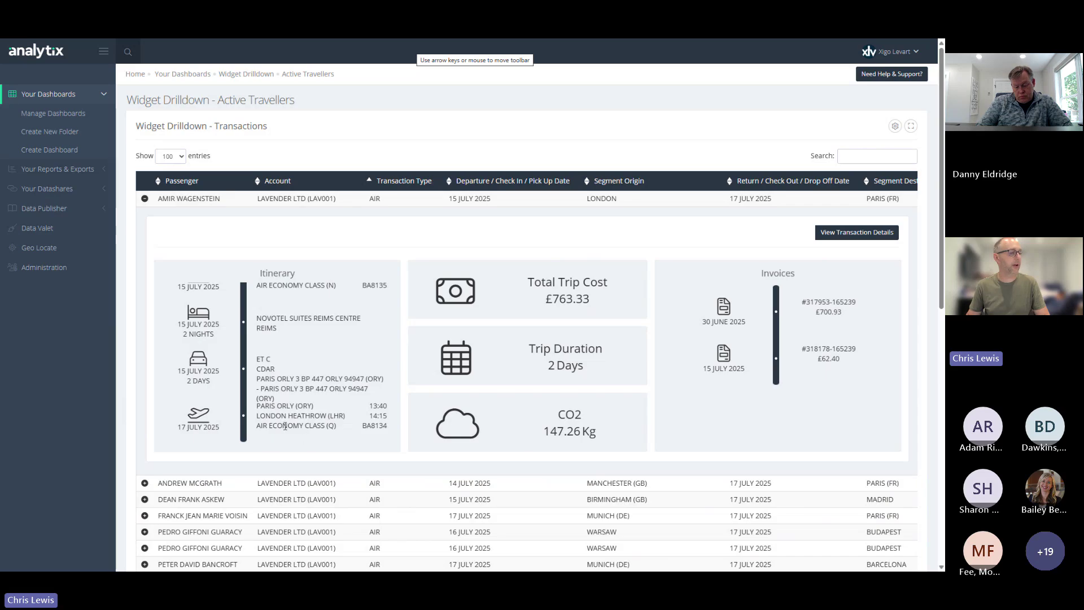
pyautogui.scroll(2, 285, 426)
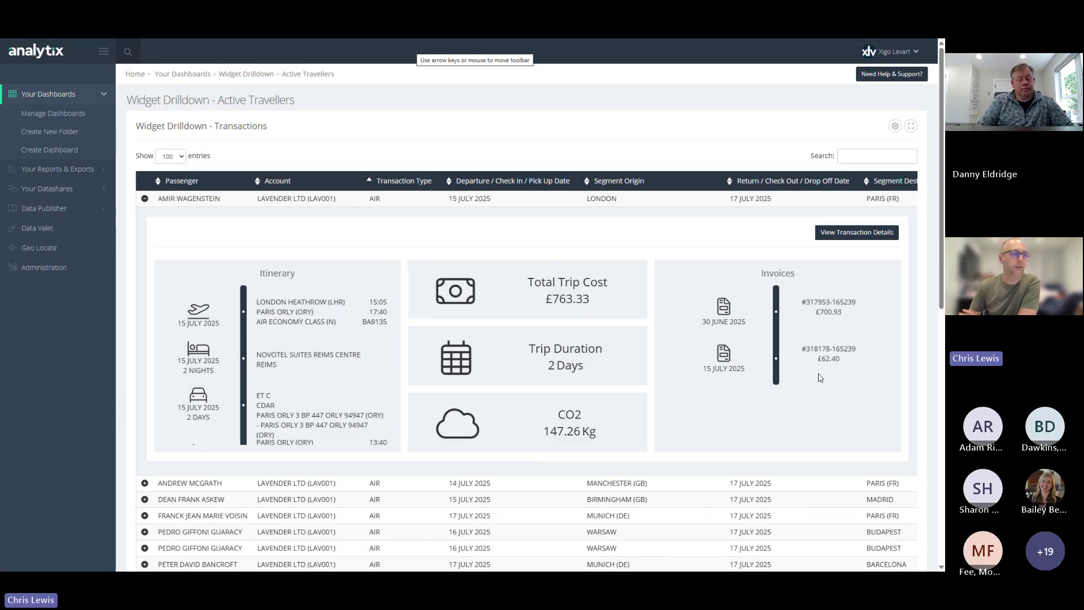
pyautogui.click(873, 235)
pyautogui.click(768, 196)
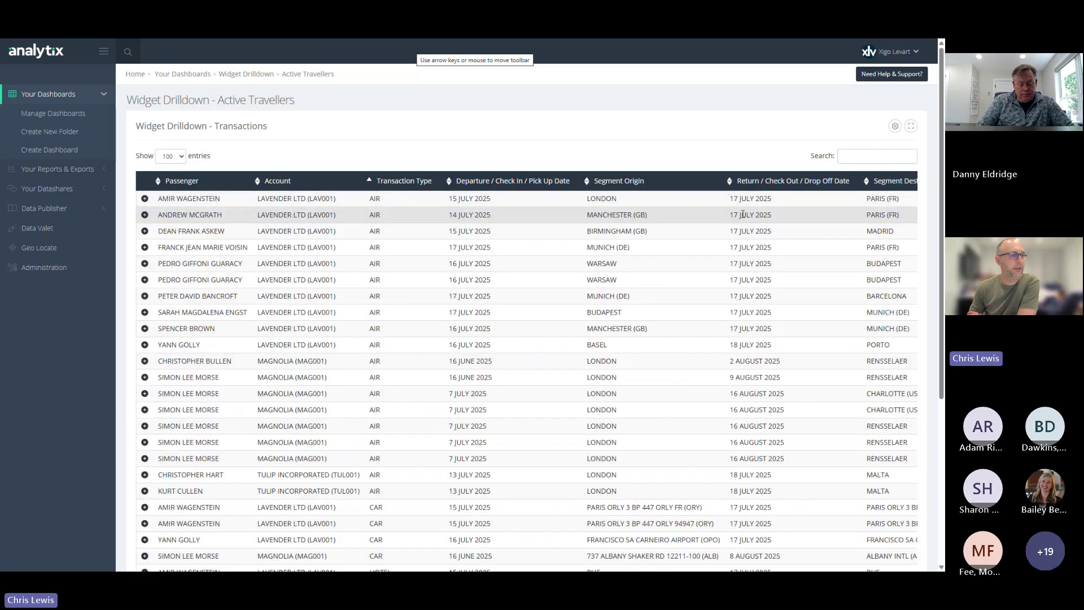
# Step: Expand the Manchester to Paris transaction departing 14 July 2025, review its booking details, and collapse it
pyautogui.click(729, 216)
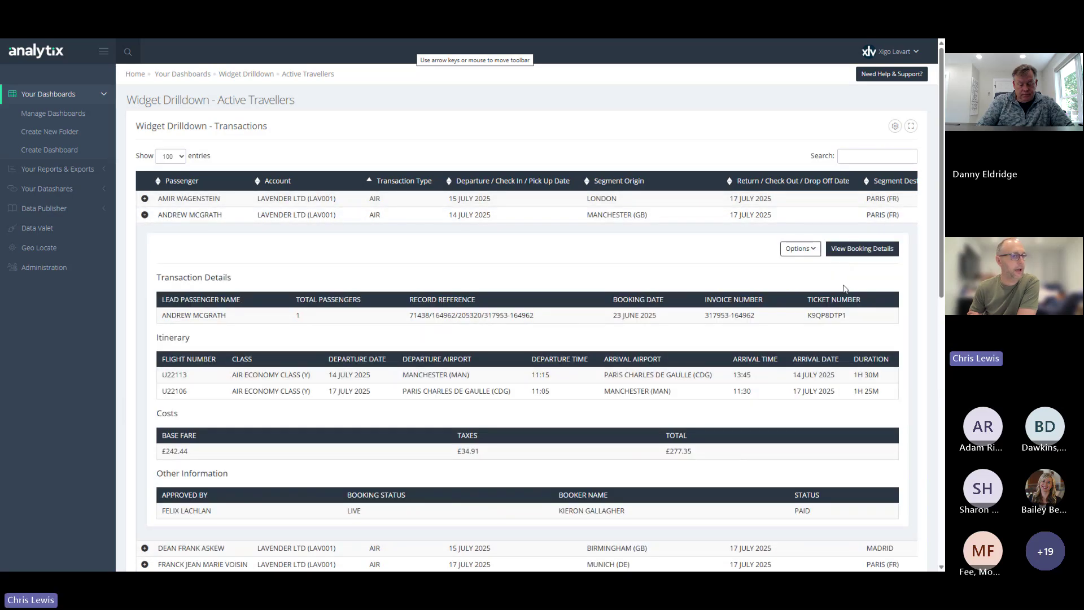
pyautogui.click(856, 251)
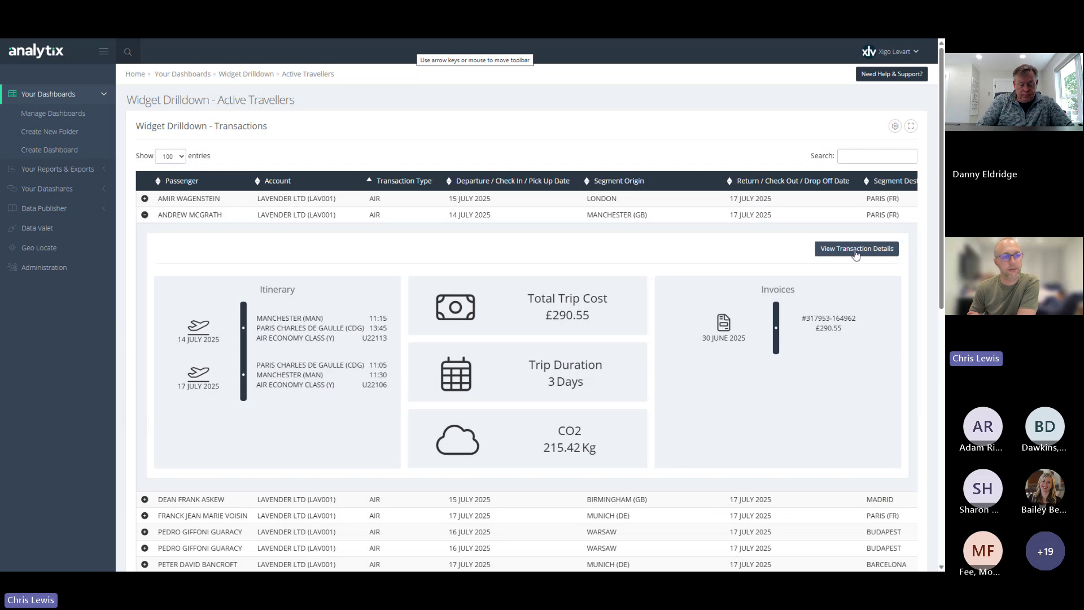
pyautogui.click(781, 218)
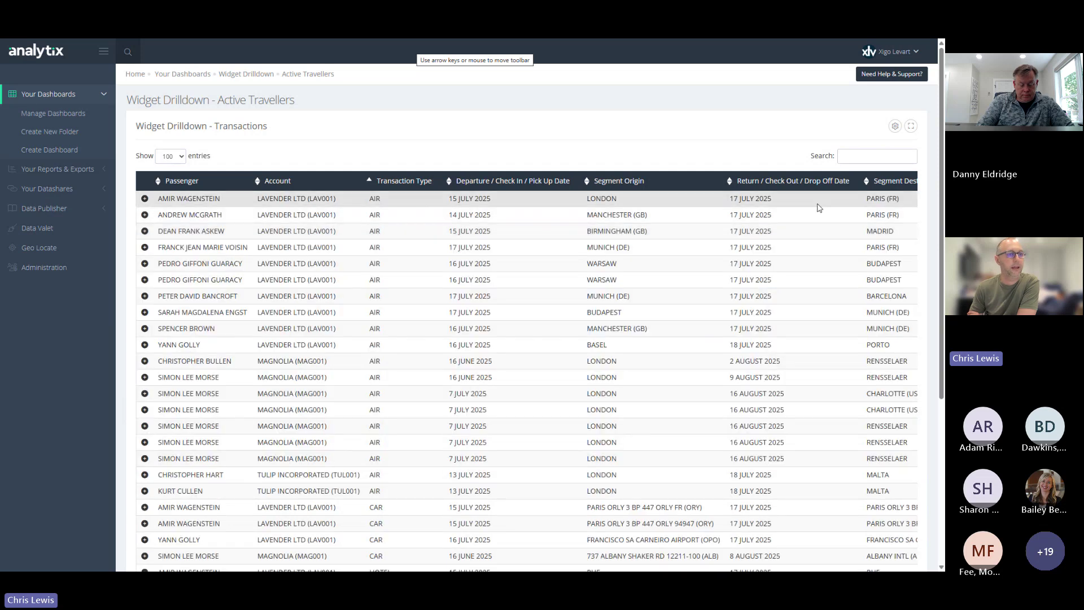
# Step: Check the export and column options of the transactions table, and return to the Lavender Ltd dashboard
pyautogui.click(896, 126)
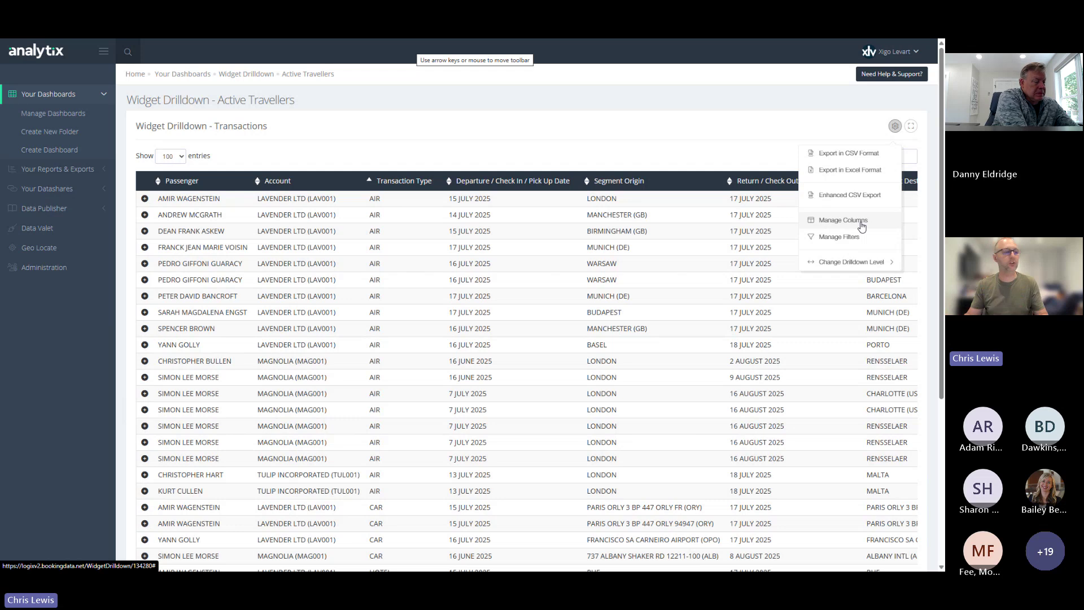
pyautogui.click(48, 67)
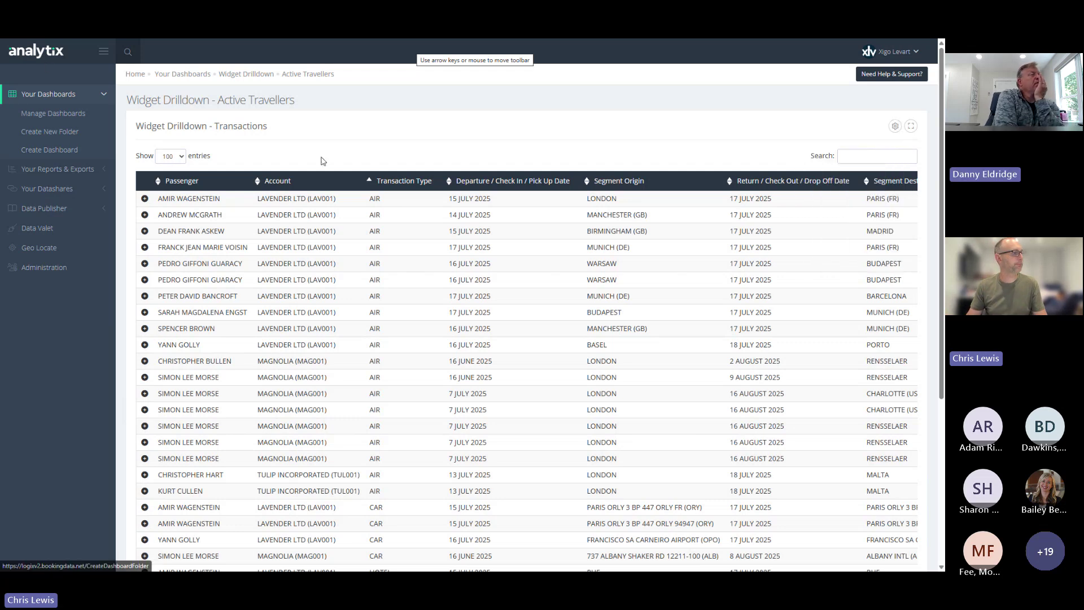
pyautogui.click(516, 198)
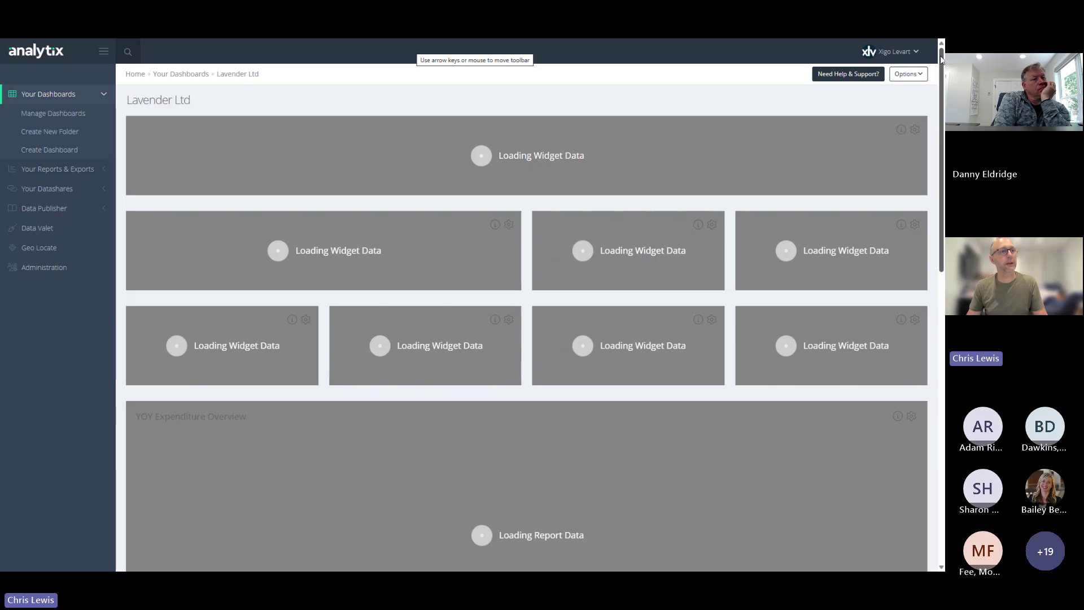
# Step: Look through the Lavender Ltd dashboard down to Top Travellers YTD and back to the YOY Expenditure Overview chart
pyautogui.moveTo(940, 56); pyautogui.dragTo(941, 368)
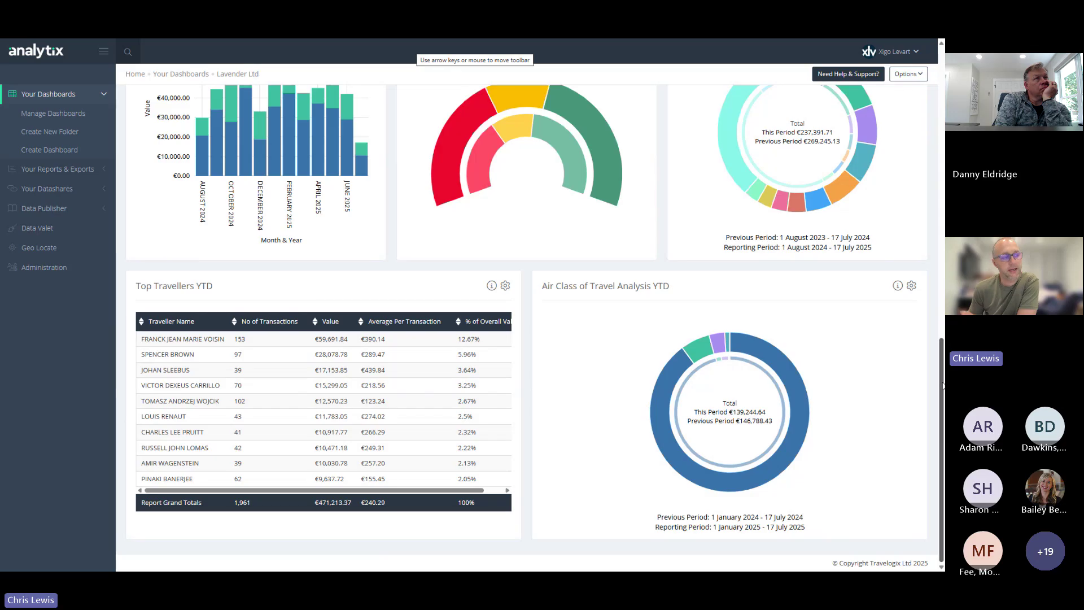
pyautogui.moveTo(943, 386); pyautogui.dragTo(943, 204)
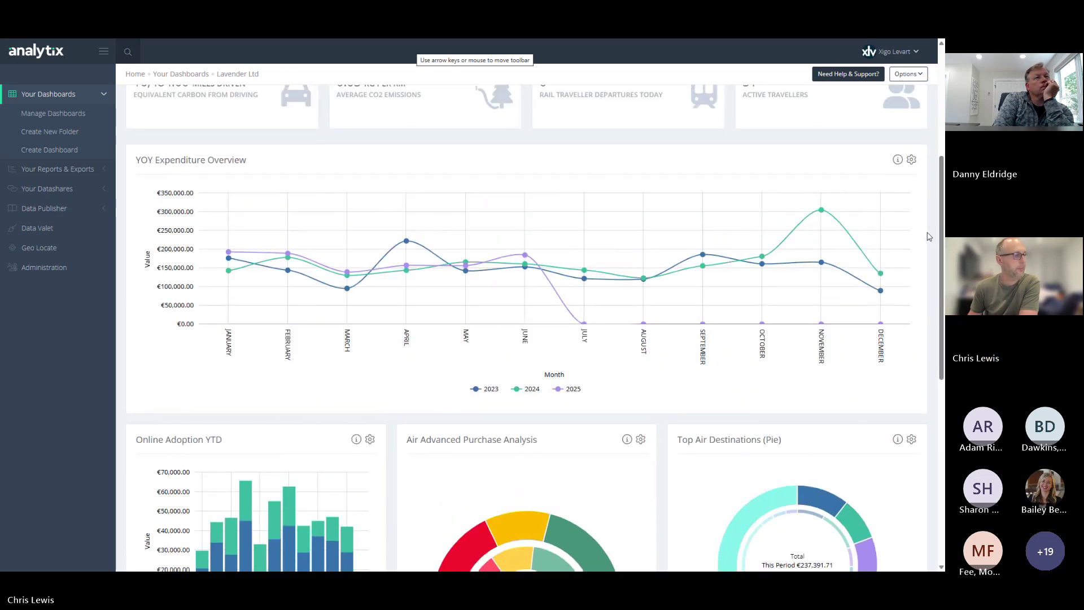
pyautogui.moveTo(468, 271)
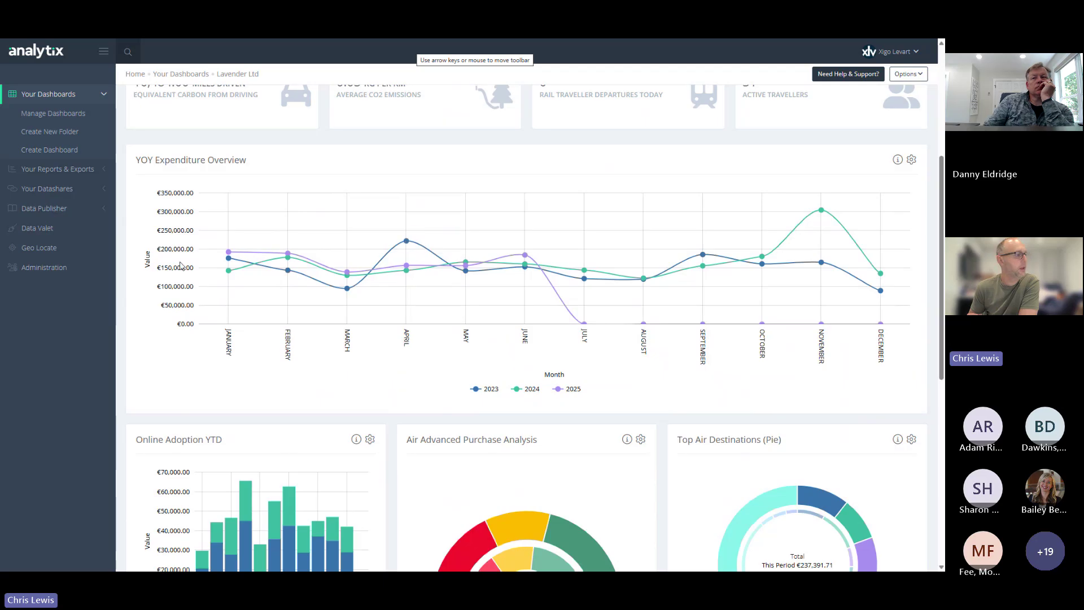
# Step: Open the YOY Expenditure Overview report and examine its chart and the monthly Report Breakdown table
pyautogui.click(169, 161)
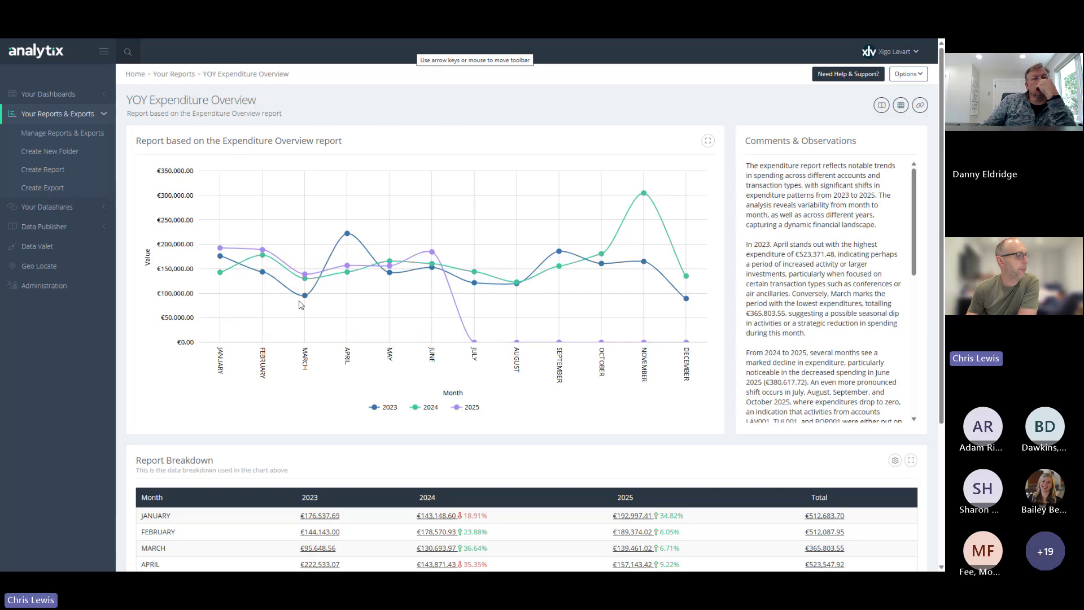
pyautogui.moveTo(305, 296)
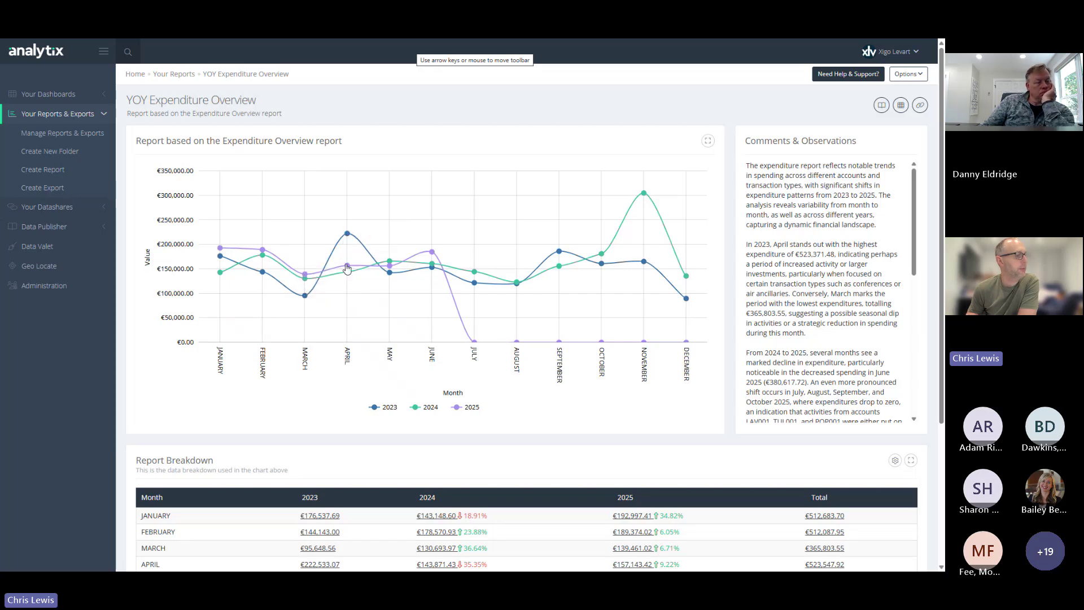
pyautogui.moveTo(348, 275)
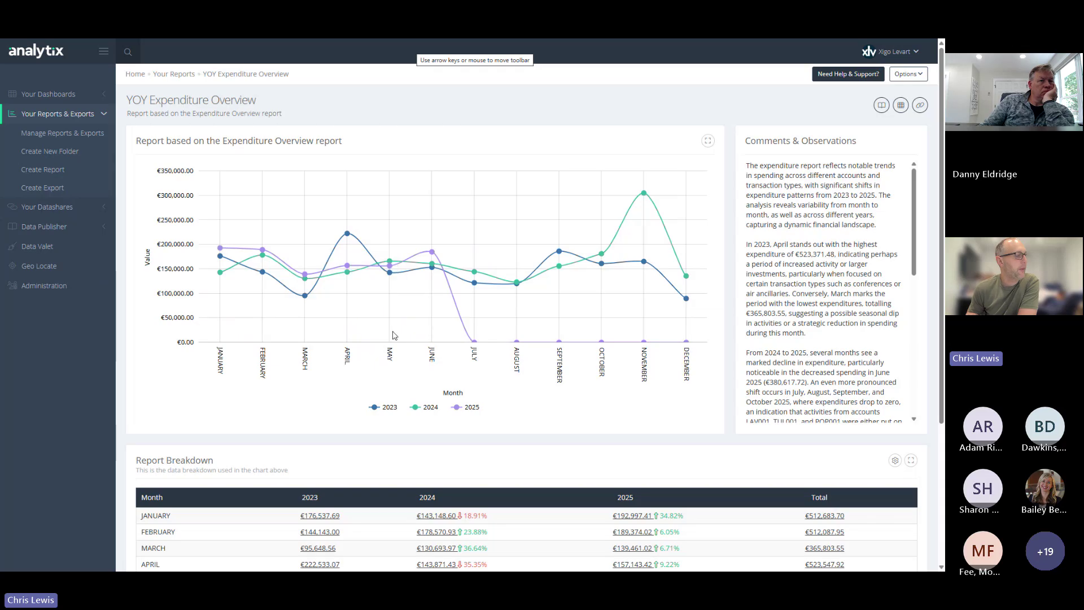
pyautogui.scroll(-3, 391, 348)
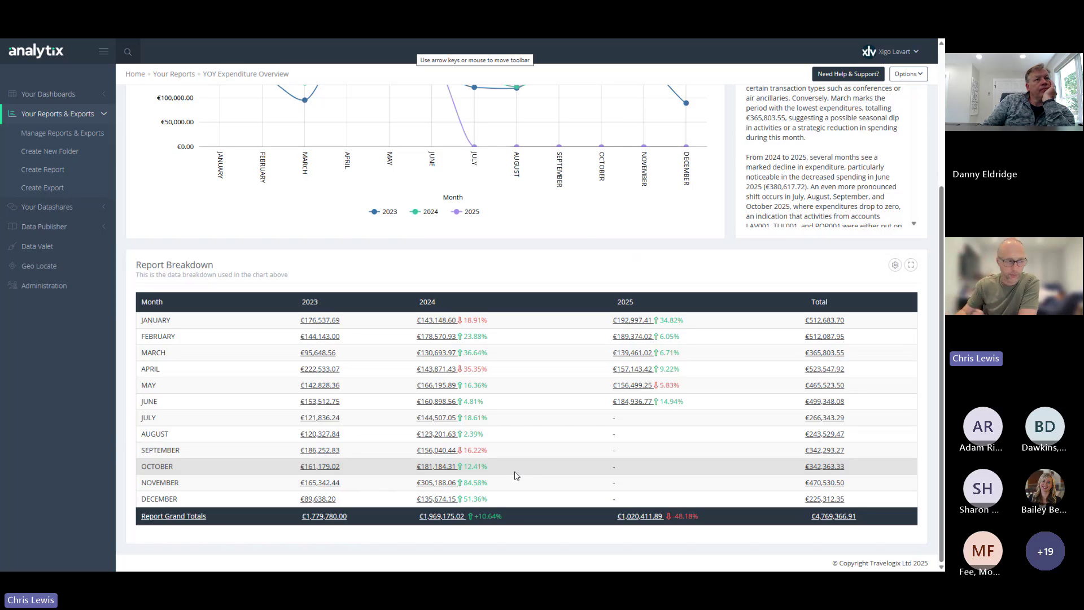
pyautogui.scroll(4, 576, 472)
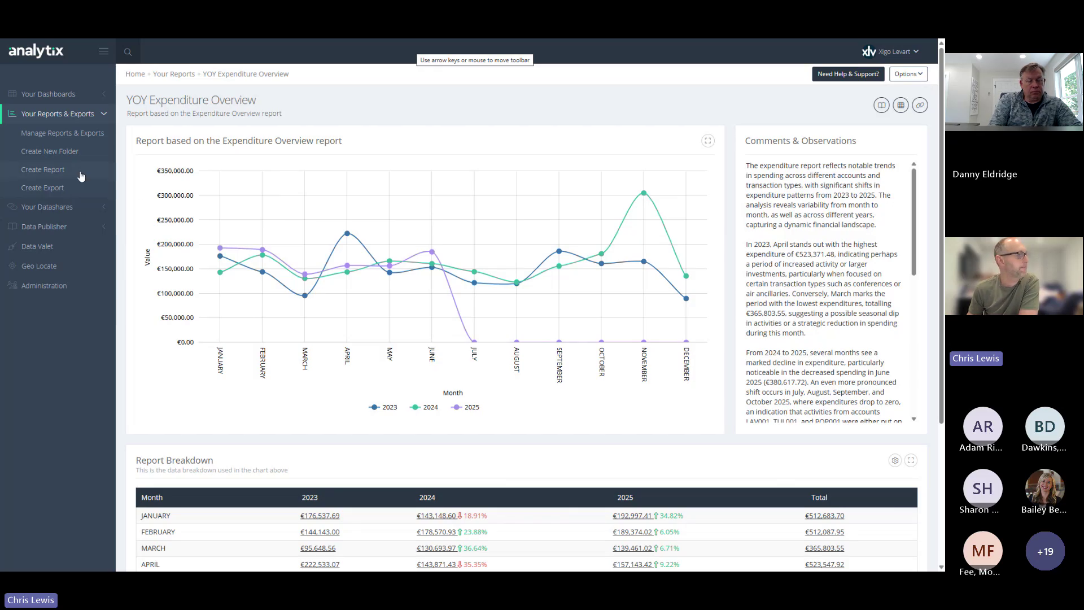
# Step: Start creating a dashboard and choose the unified dashboard option to reach its template choices
pyautogui.click(92, 98)
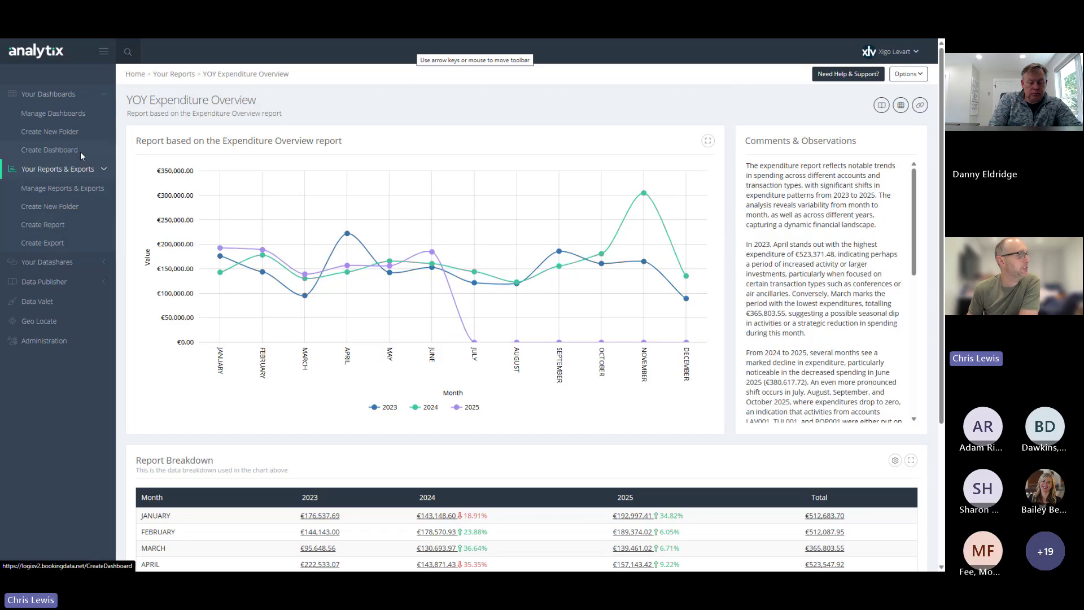
pyautogui.click(80, 150)
pyautogui.click(808, 243)
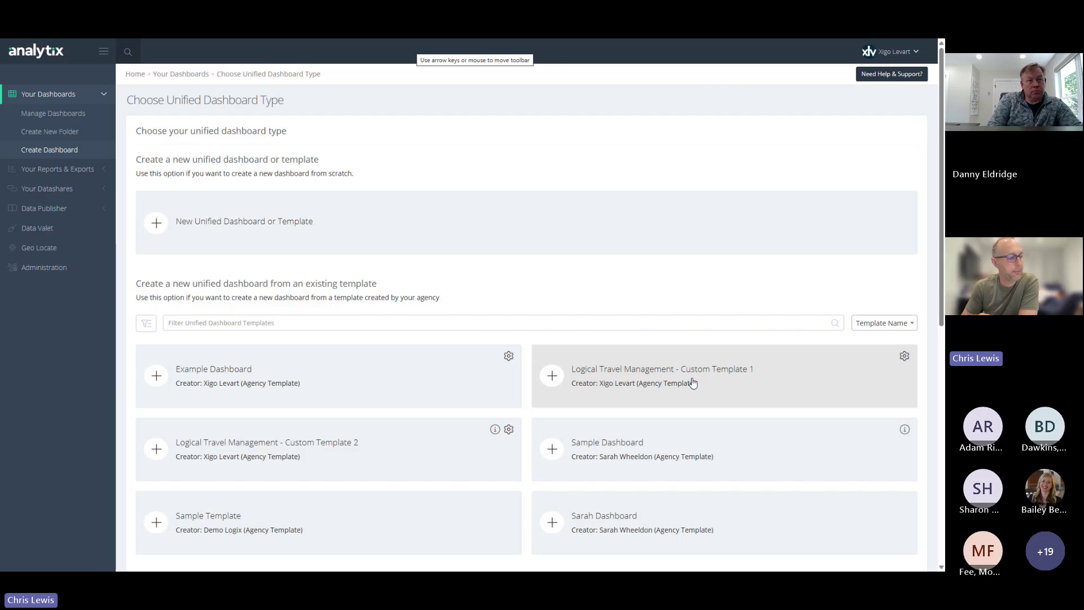
# Step: Choose the Account Management Overview template from the preconfigured template library and continue to the dashboard configuration
pyautogui.click(224, 222)
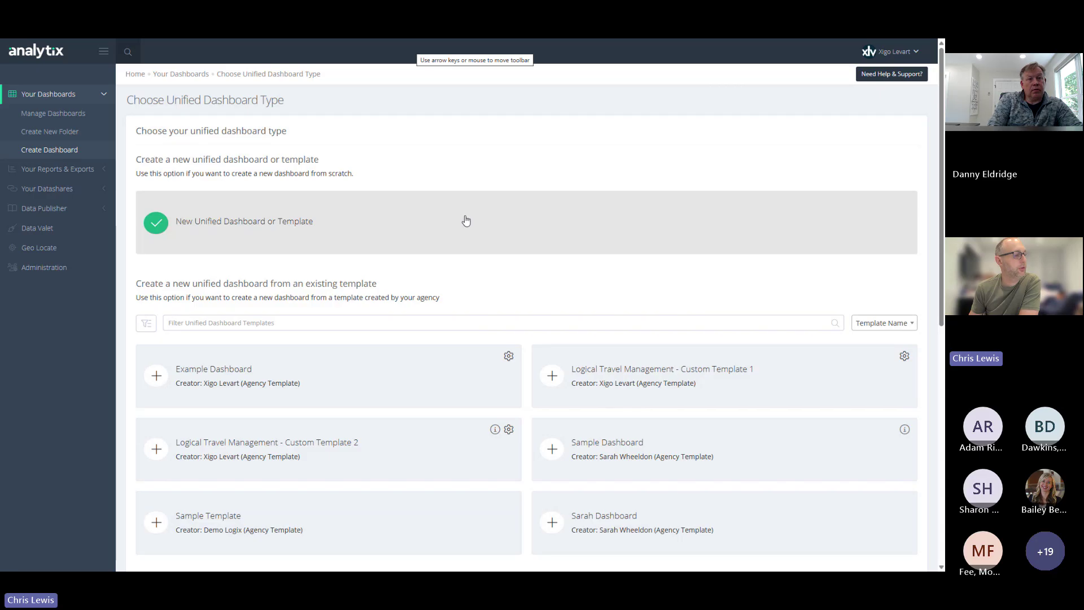
pyautogui.scroll(-3, 465, 220)
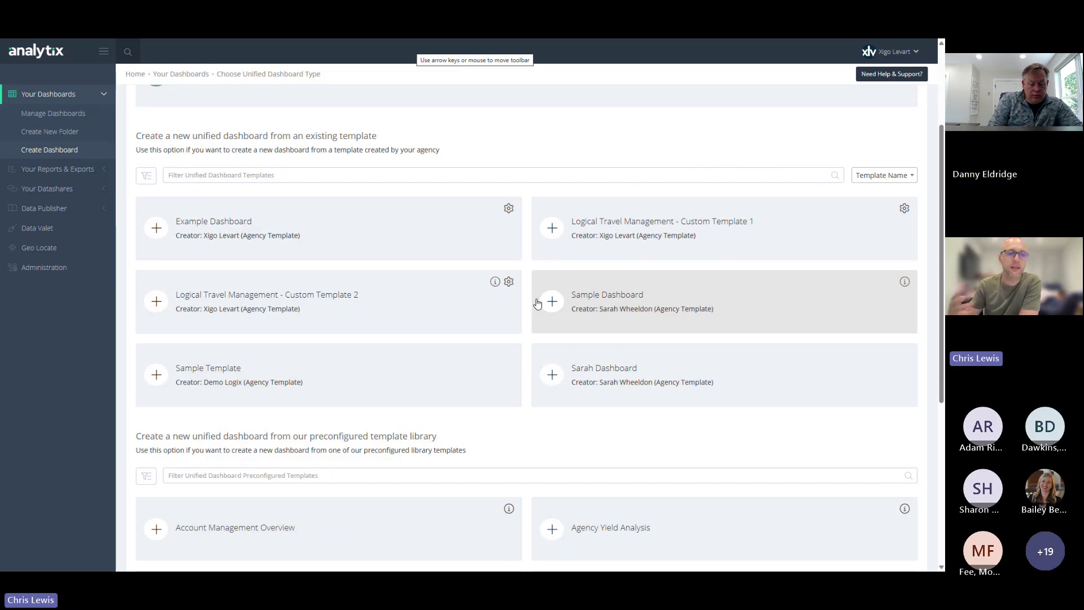
pyautogui.scroll(-1, 537, 303)
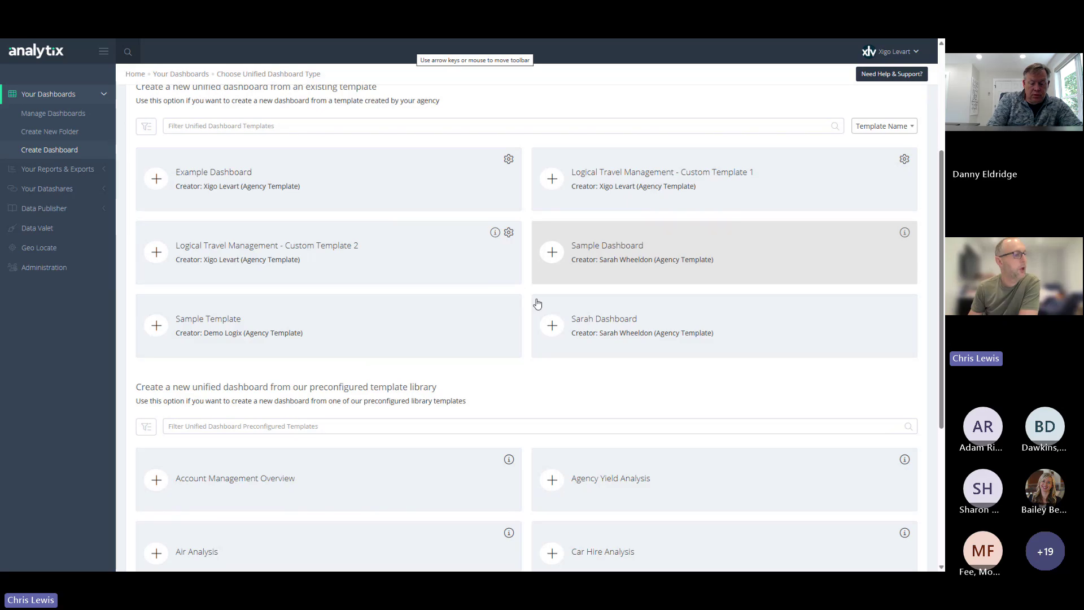
pyautogui.scroll(-5, 537, 303)
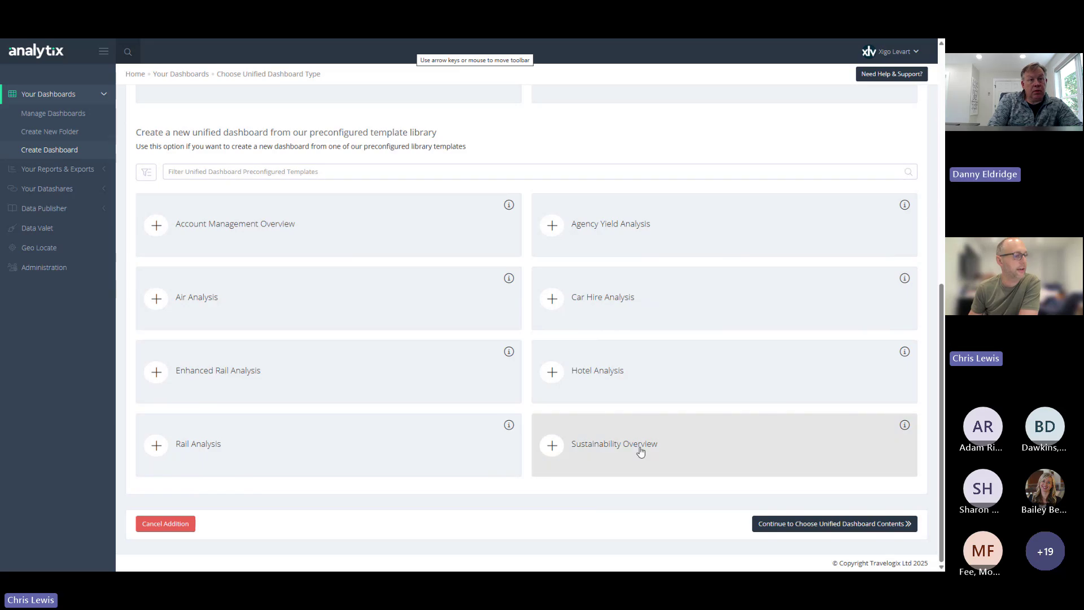
pyautogui.click(310, 229)
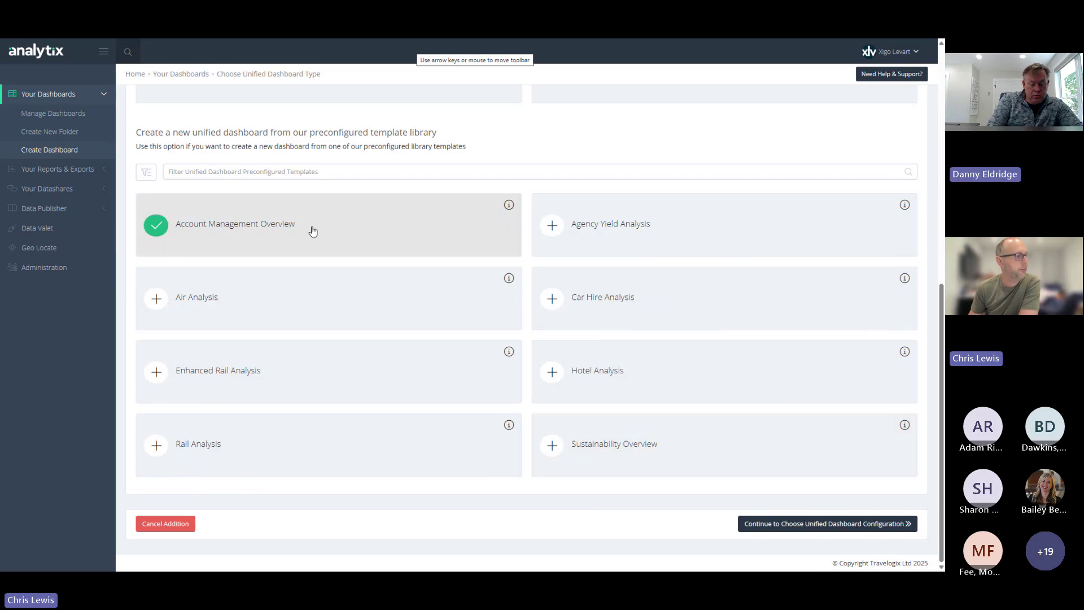
pyautogui.click(582, 446)
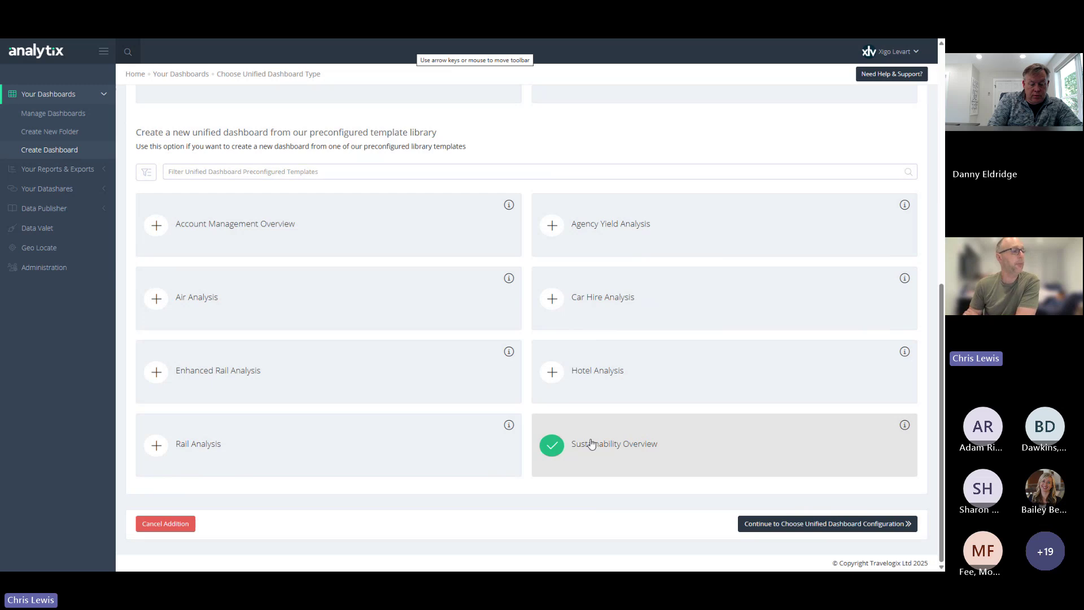
pyautogui.click(309, 226)
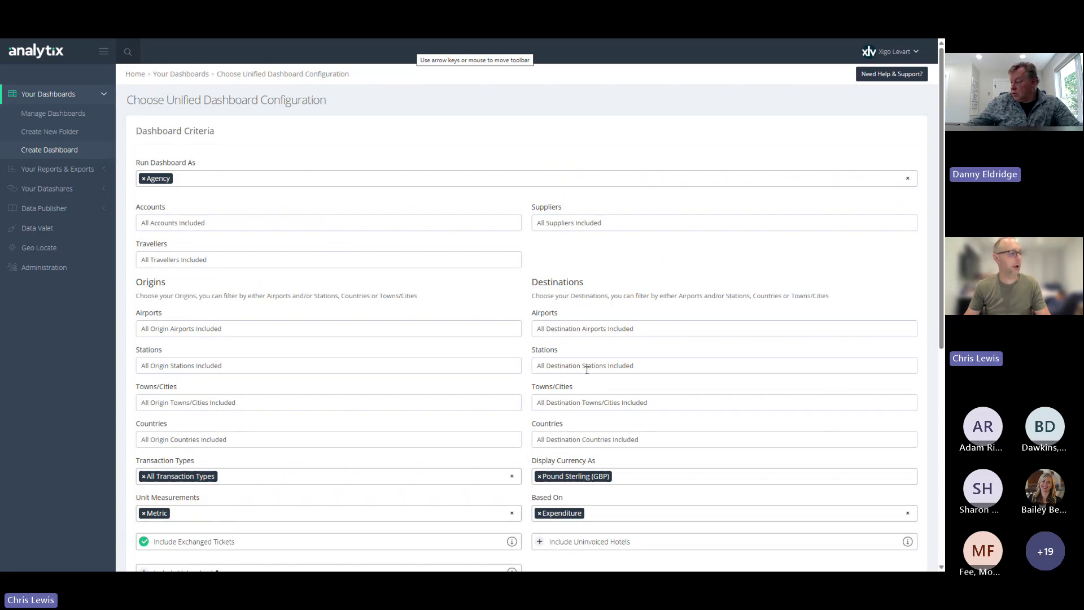
# Step: Limit the dashboard's accounts to Lavender Ltd (LAV001) and Rose Group (ROS001), and confirm the selection
pyautogui.click(238, 224)
pyautogui.click(195, 190)
pyautogui.click(192, 210)
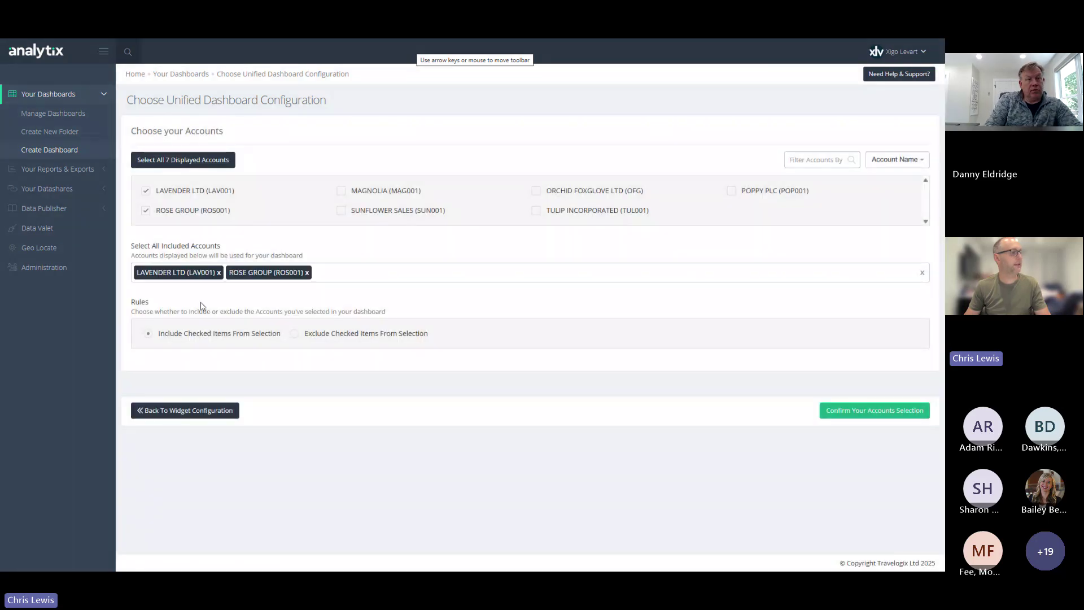
pyautogui.click(839, 412)
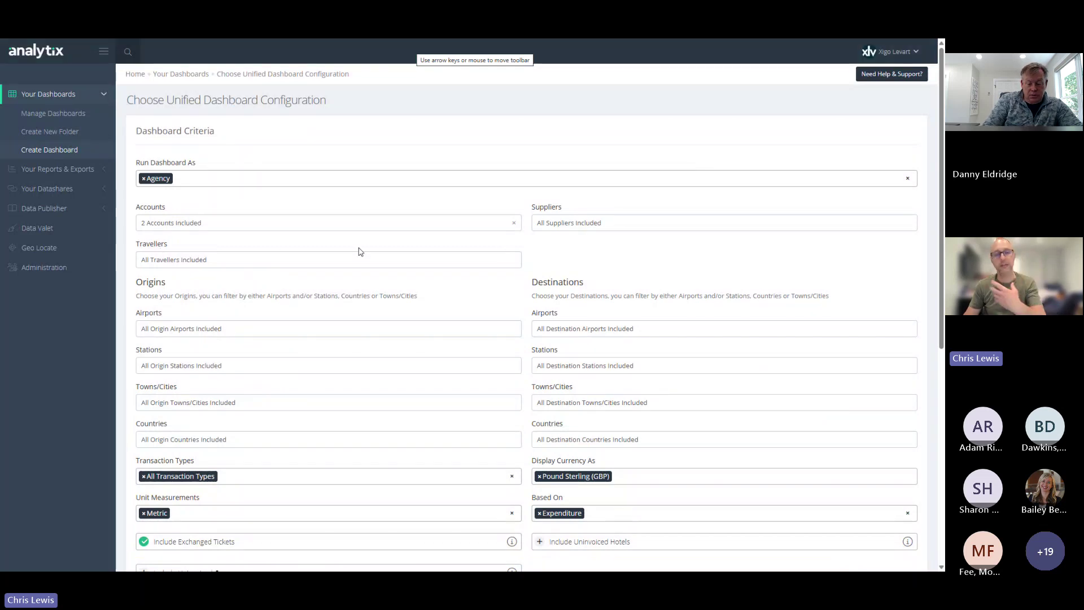
# Step: Check which transaction types and display currencies the dashboard criteria offer, without changing the selections
pyautogui.scroll(-1, 361, 251)
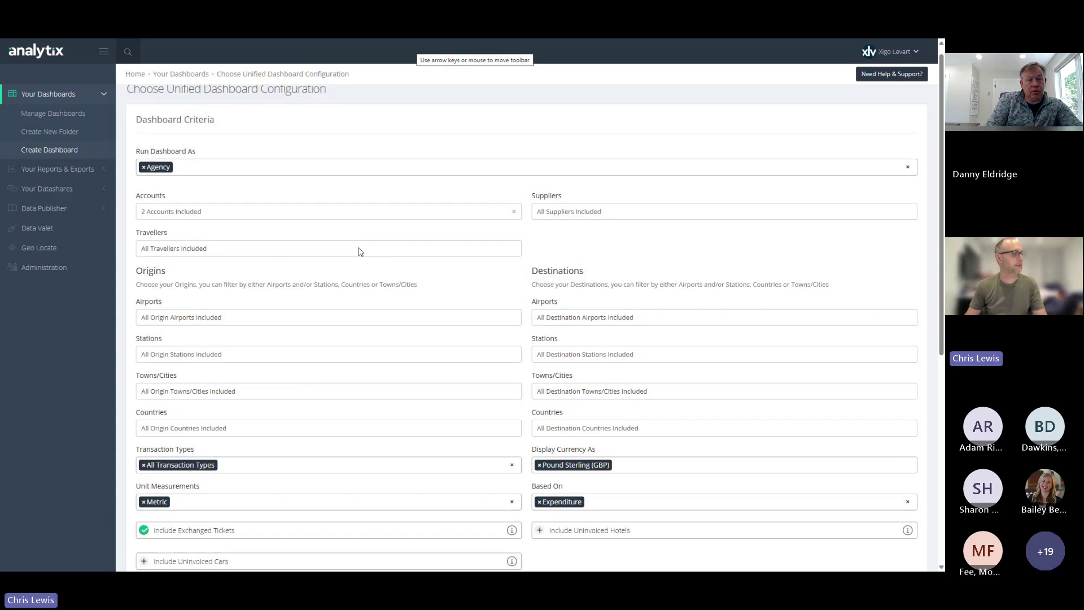
pyautogui.scroll(-2, 358, 249)
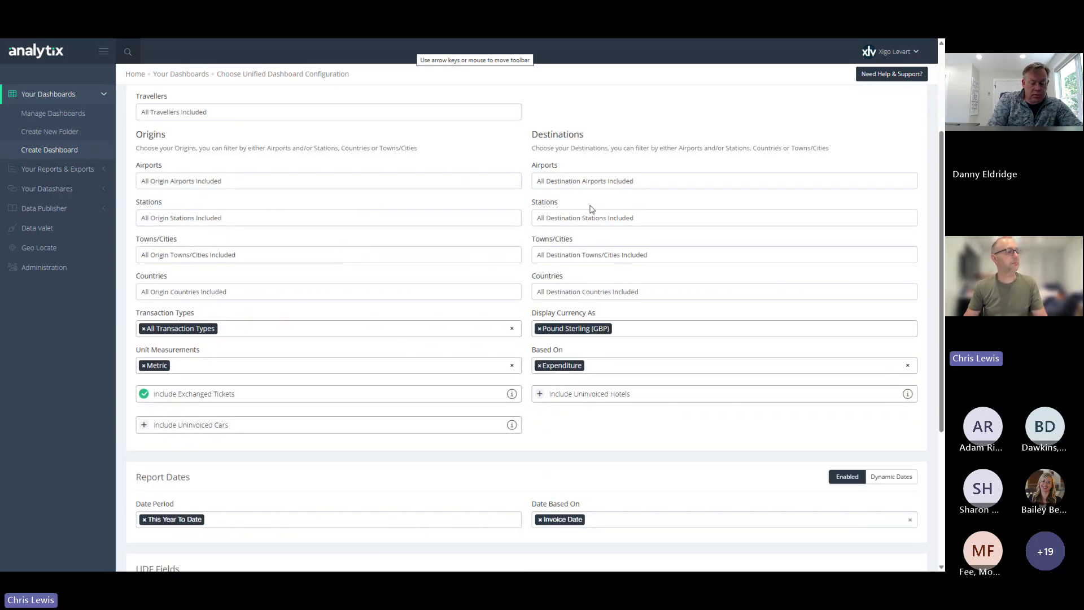
pyautogui.click(411, 327)
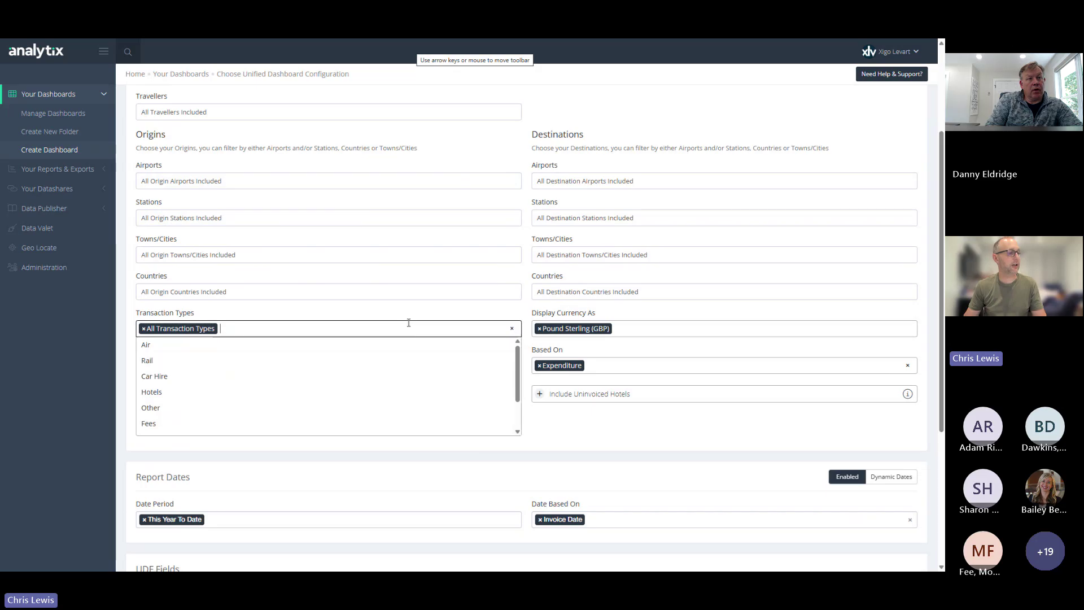
pyautogui.click(413, 314)
pyautogui.click(664, 328)
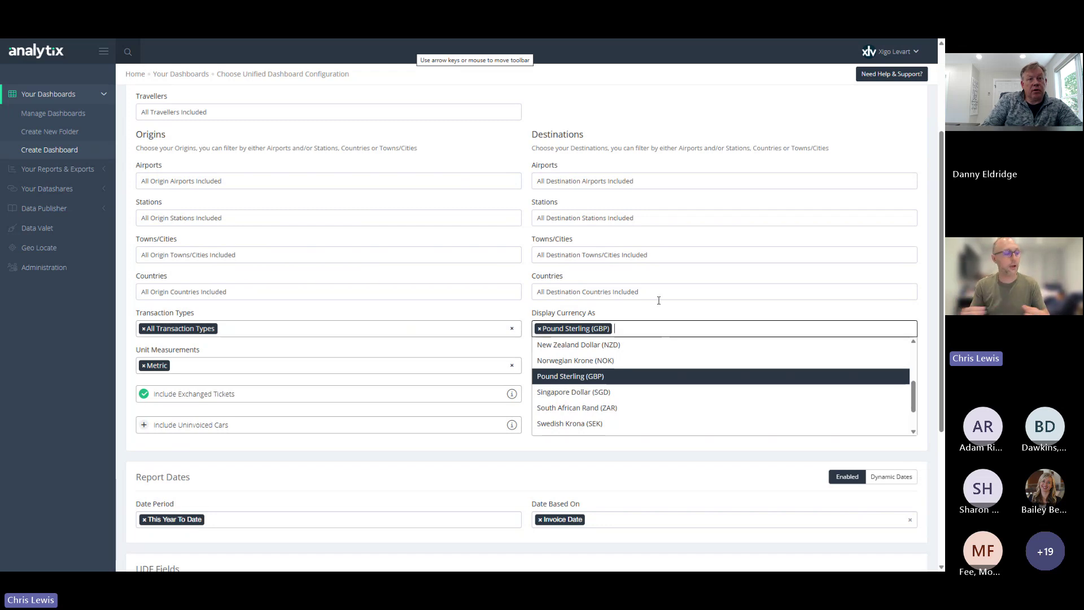
pyautogui.click(695, 320)
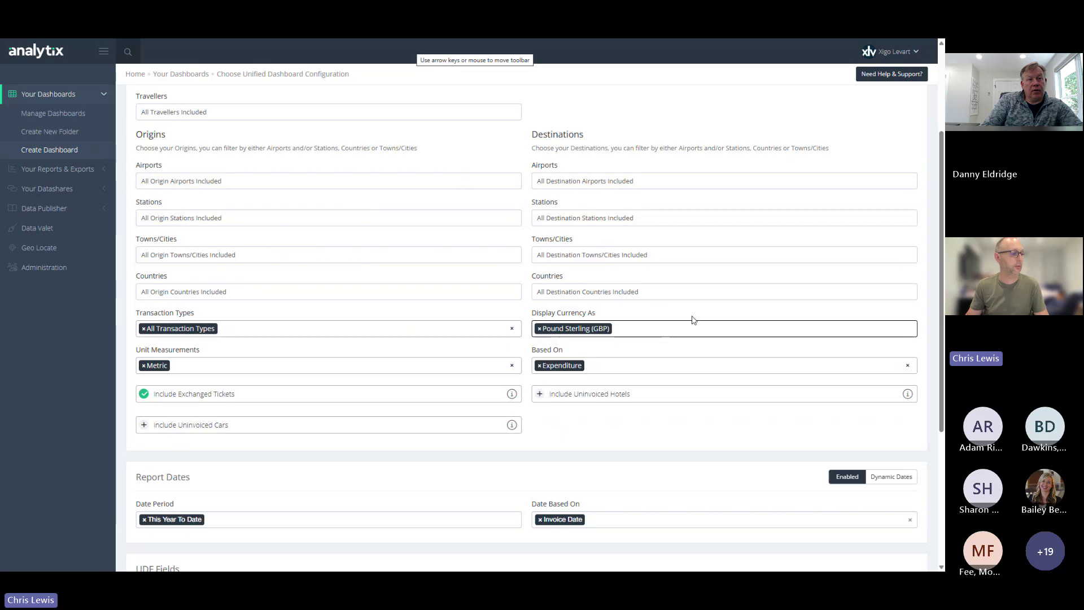
# Step: Set the report date period to Last 12 Months To Date and continue to the unified dashboard preview
pyautogui.scroll(-3, 672, 351)
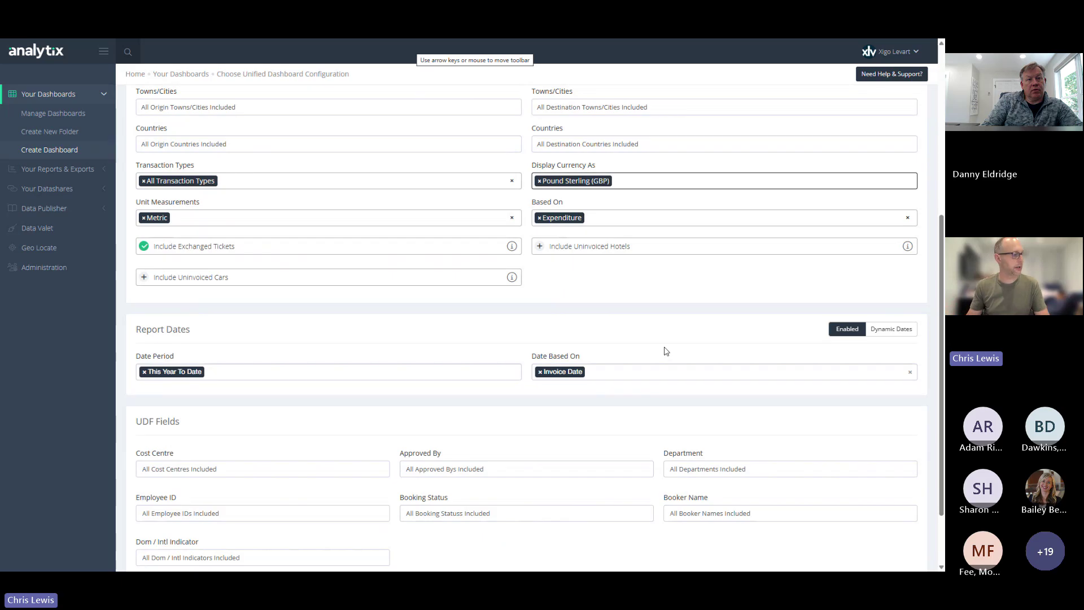
pyautogui.scroll(-2, 653, 323)
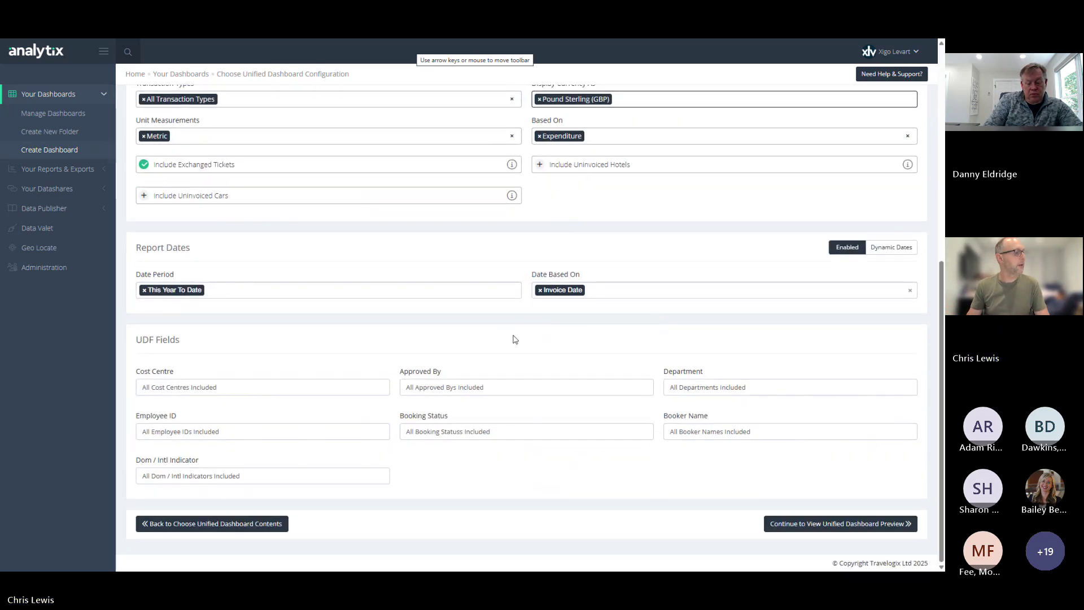
pyautogui.click(359, 291)
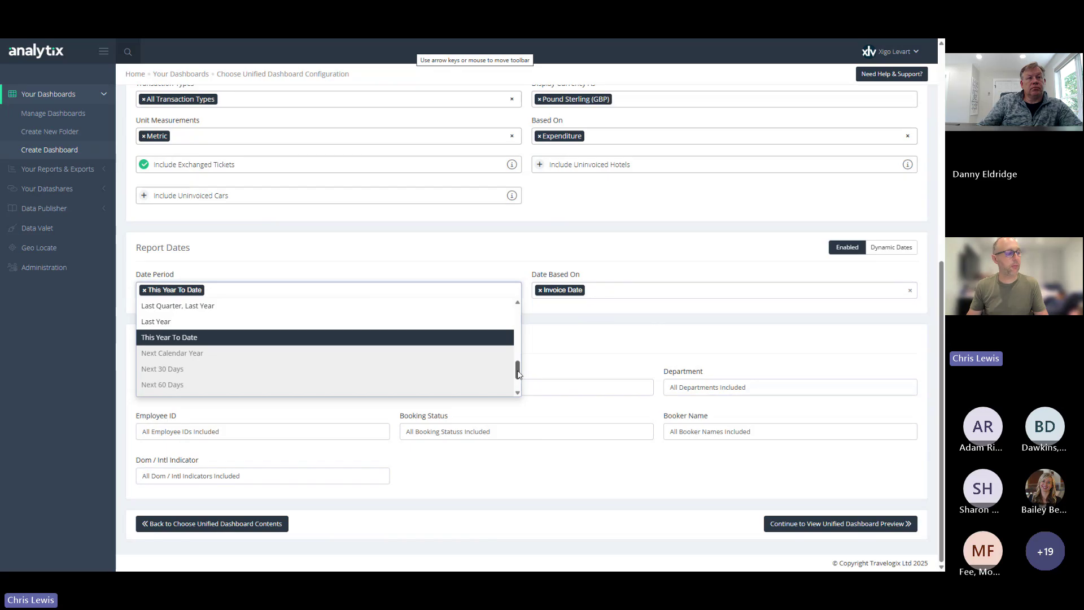
pyautogui.moveTo(518, 372); pyautogui.dragTo(523, 347)
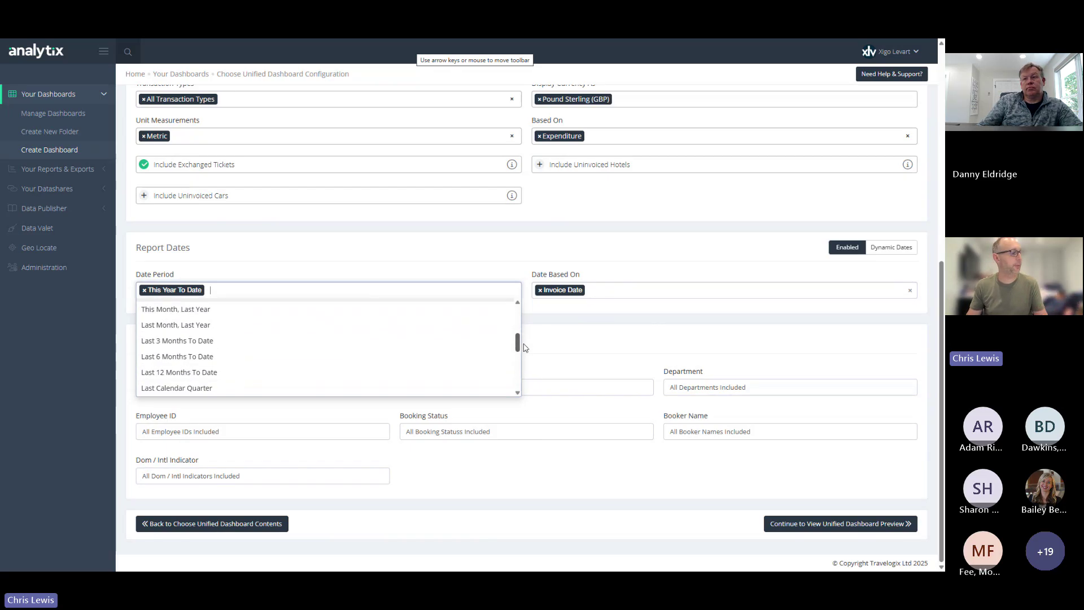
pyautogui.click(398, 376)
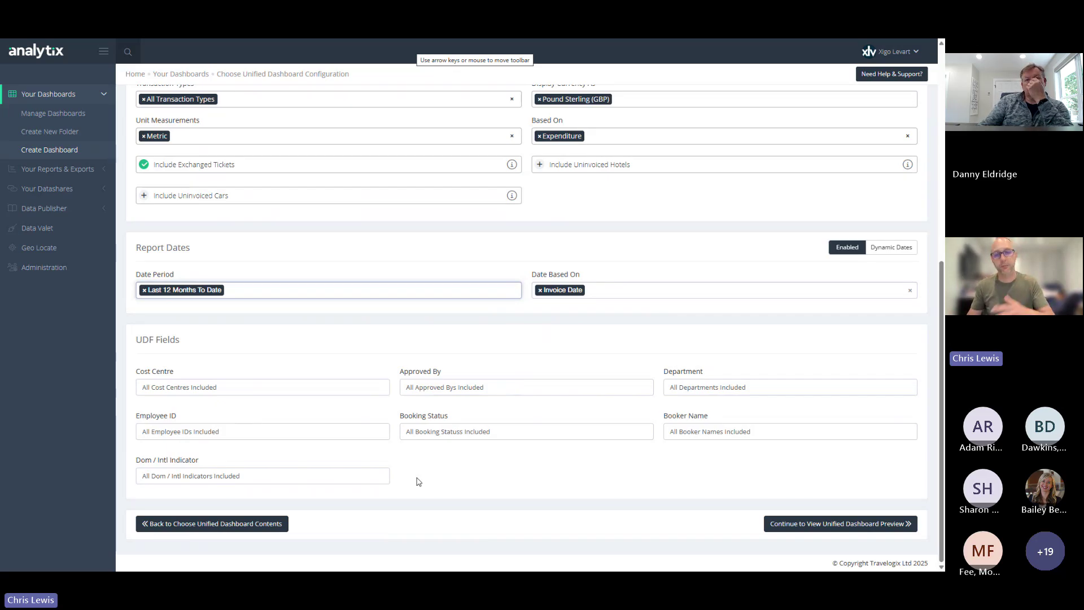
pyautogui.click(790, 523)
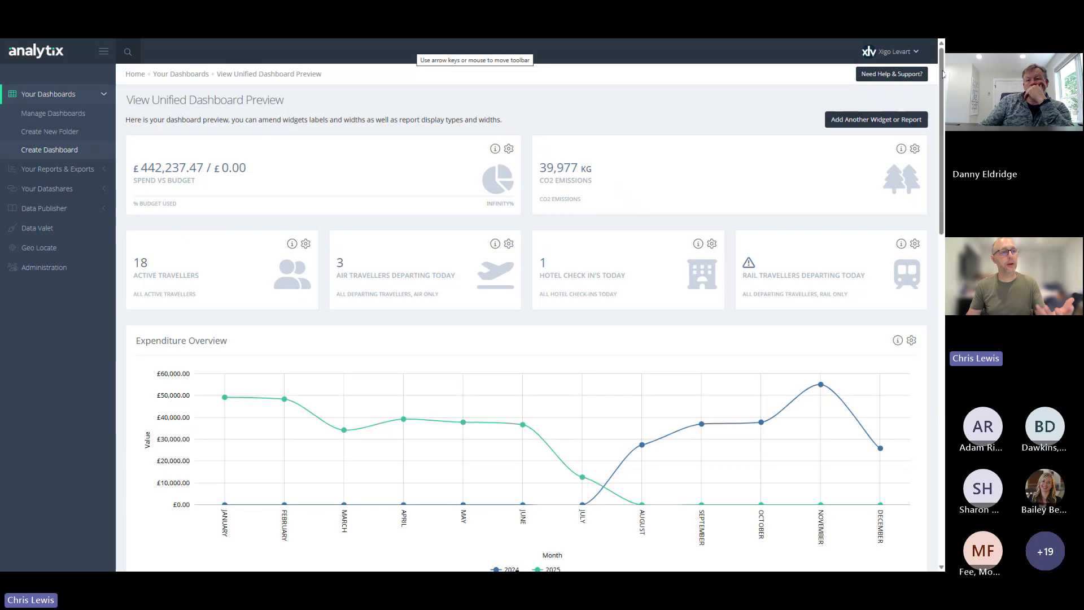
# Step: Move the Top Suppliers report between Advanced Booking and Online vs Offline, and change its display type to a table
pyautogui.moveTo(944, 76); pyautogui.dragTo(942, 300)
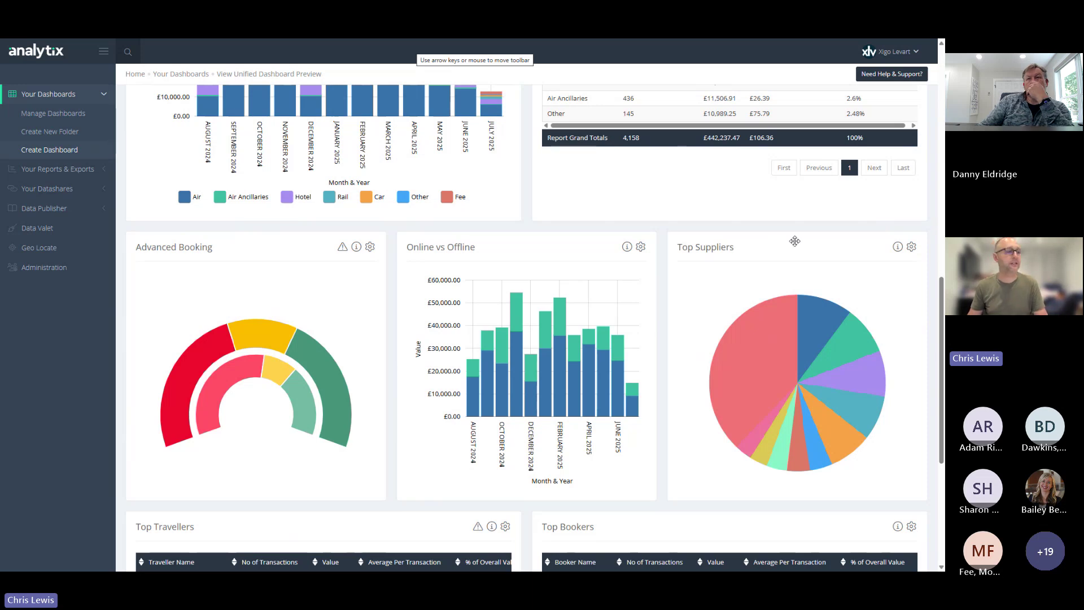
pyautogui.moveTo(791, 244); pyautogui.dragTo(528, 244)
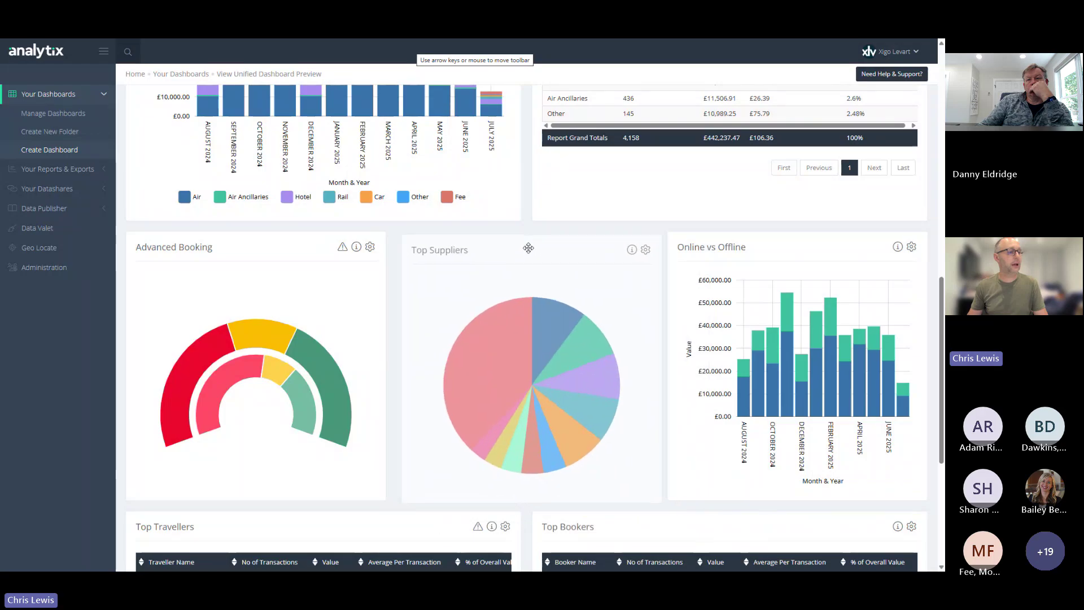
pyautogui.click(641, 247)
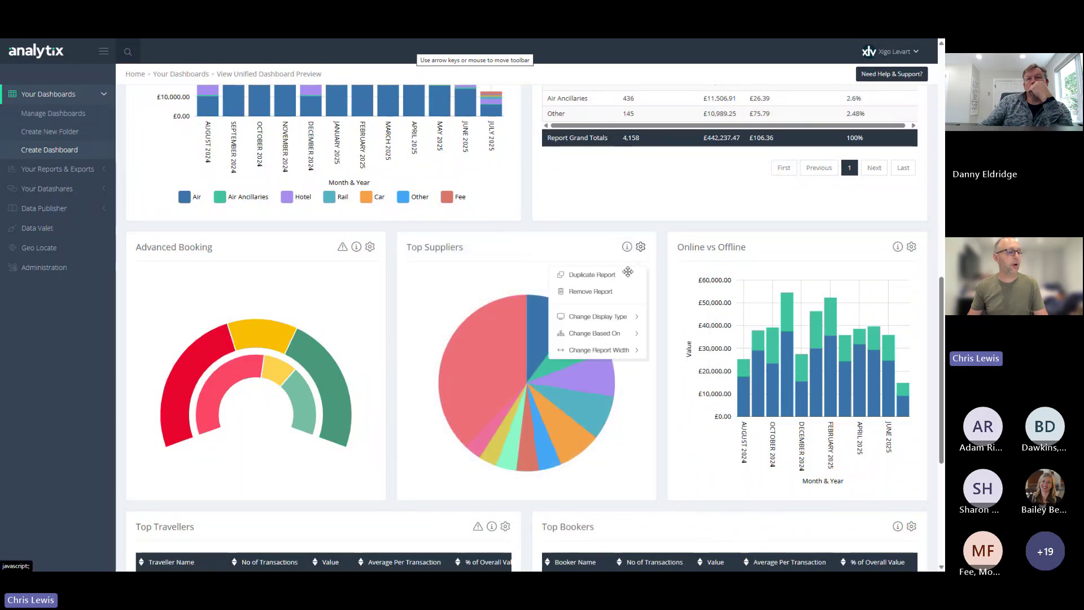
pyautogui.moveTo(619, 320)
pyautogui.click(524, 348)
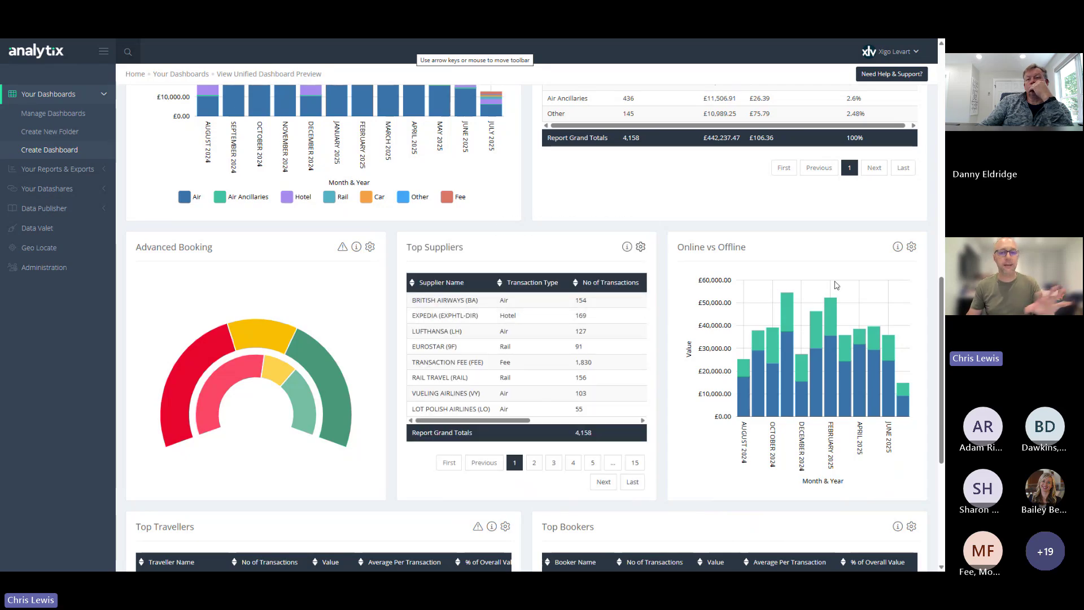
# Step: Try to save the unified dashboard as "Sample for CC" in the Client Dashboards folder
pyautogui.scroll(-5, 907, 273)
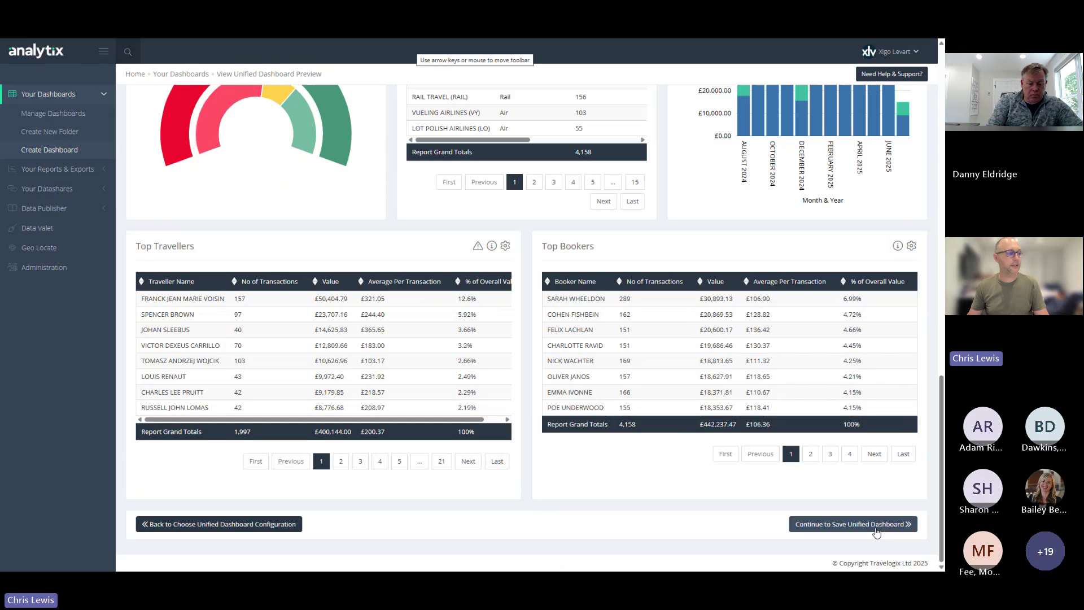
pyautogui.click(853, 524)
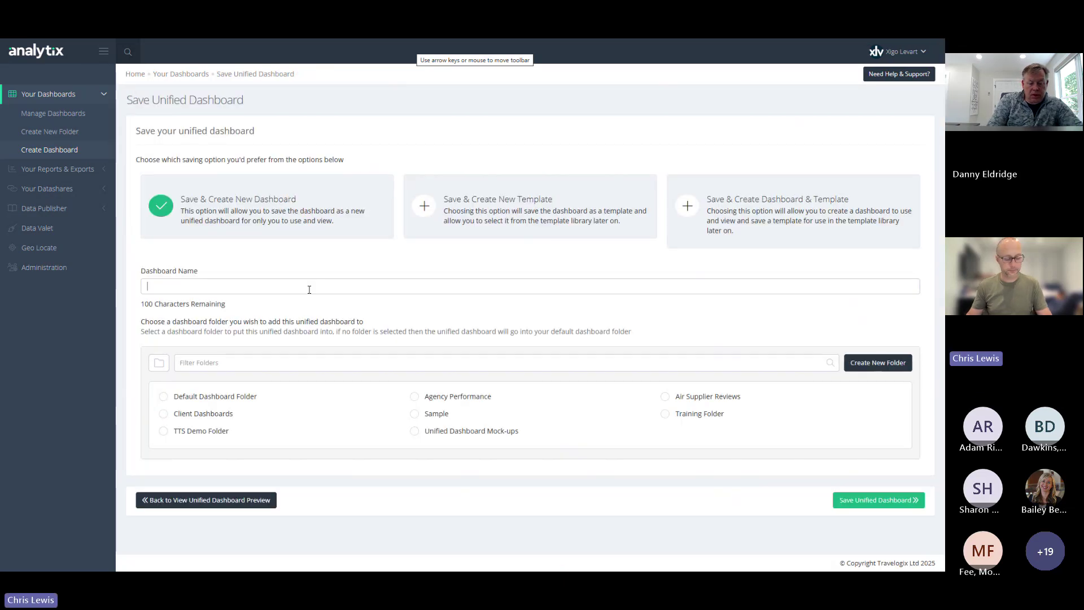
pyautogui.click(309, 287)
pyautogui.write('Sample for CC')
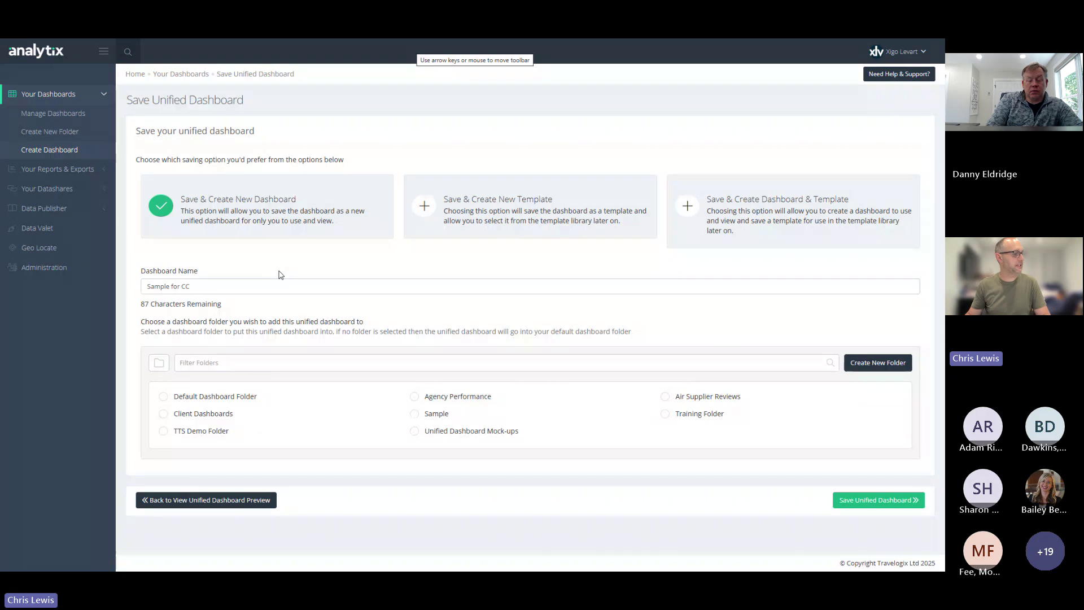
pyautogui.click(196, 416)
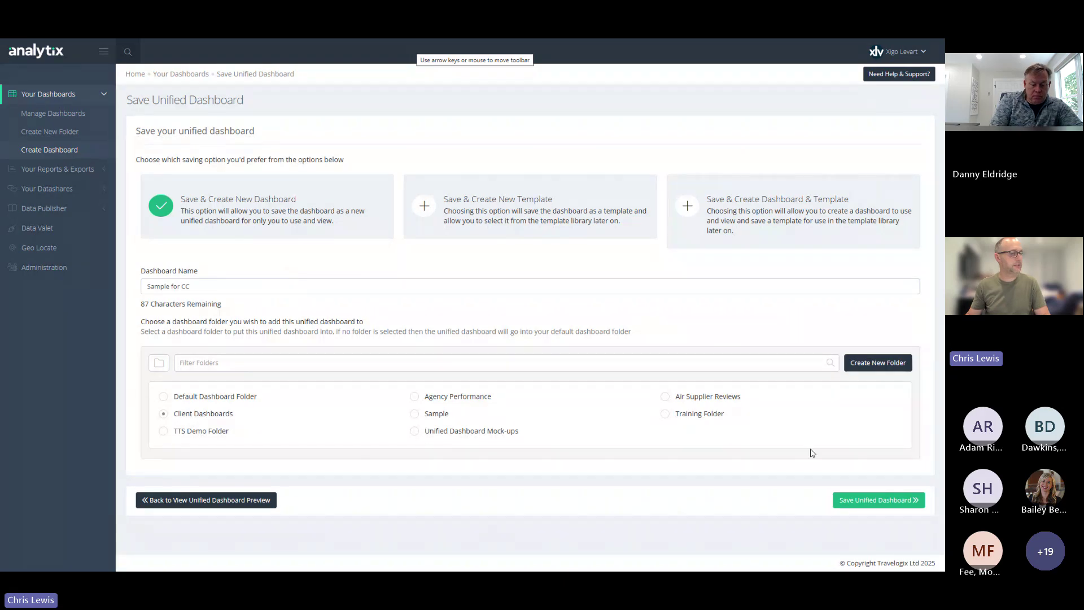
pyautogui.click(878, 501)
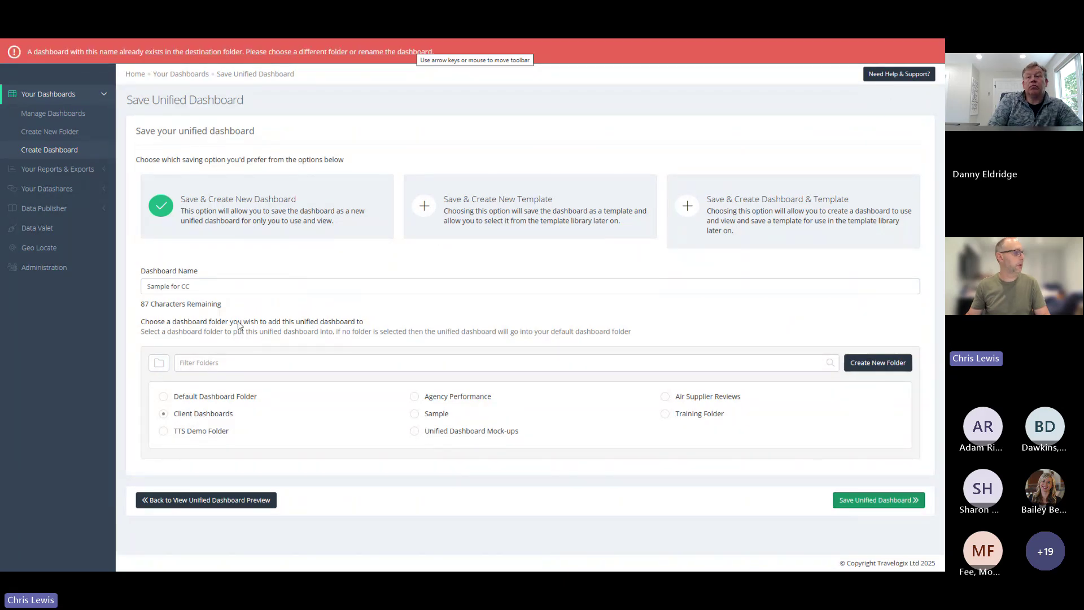
# Step: Change the dashboard name to "Sample for CentralCommand" and save the unified dashboard
pyautogui.click(222, 289)
pyautogui.press('BackSpace')
pyautogui.write('en')
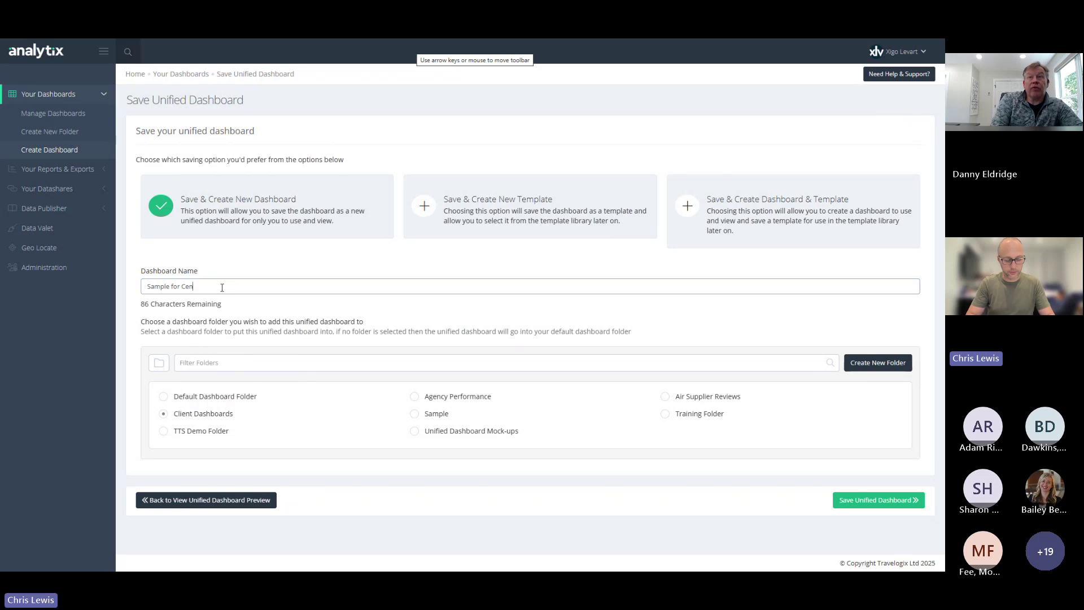
pyautogui.write('tralCommand')
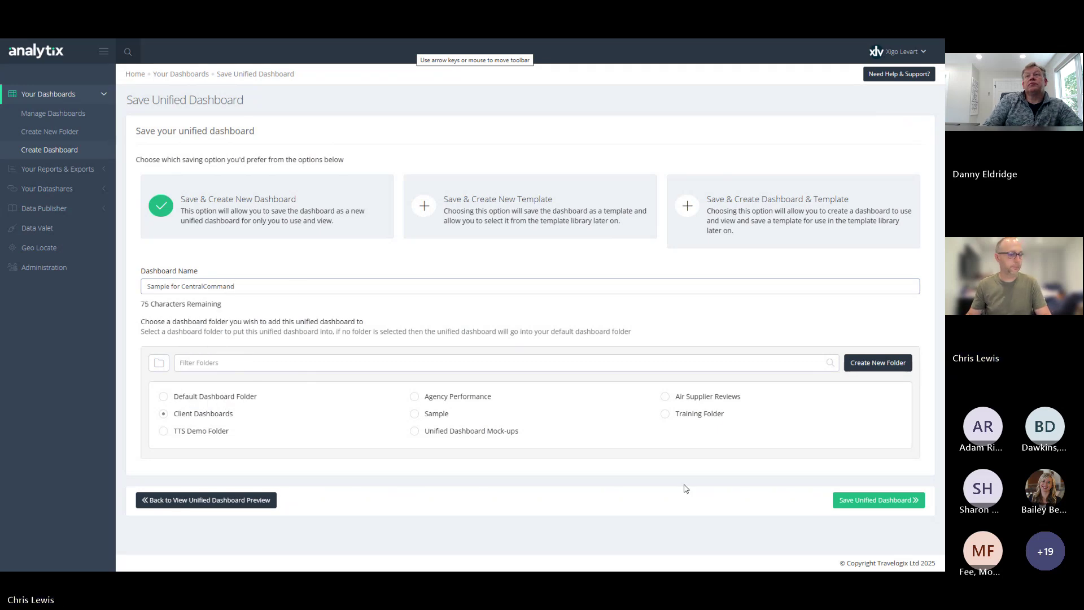
pyautogui.click(879, 500)
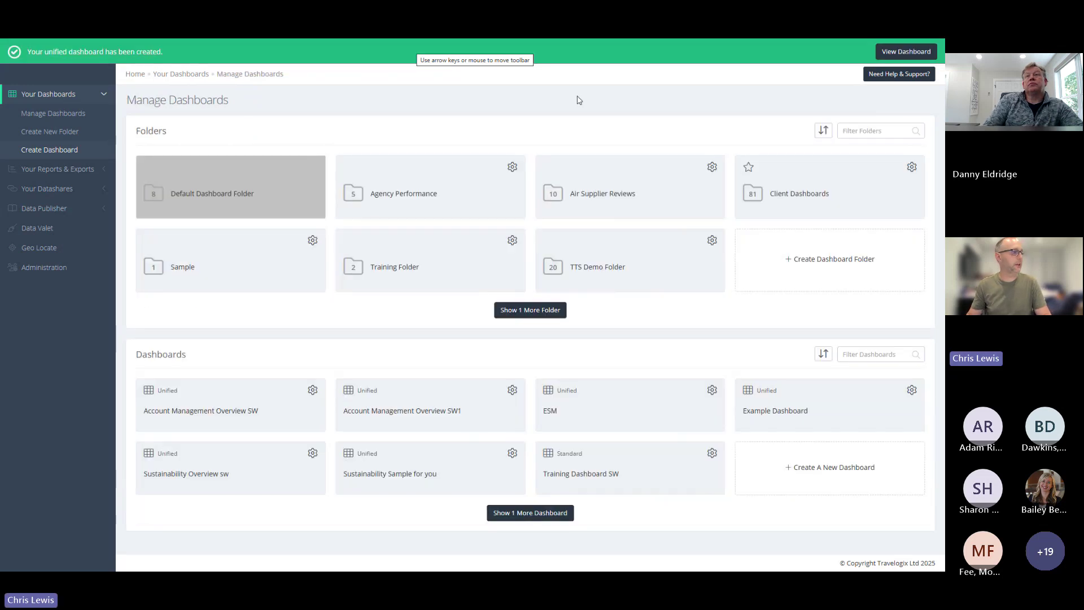
# Step: Open the newly saved dashboard and look through it down to the Expenditure By Transactions reports
pyautogui.click(906, 52)
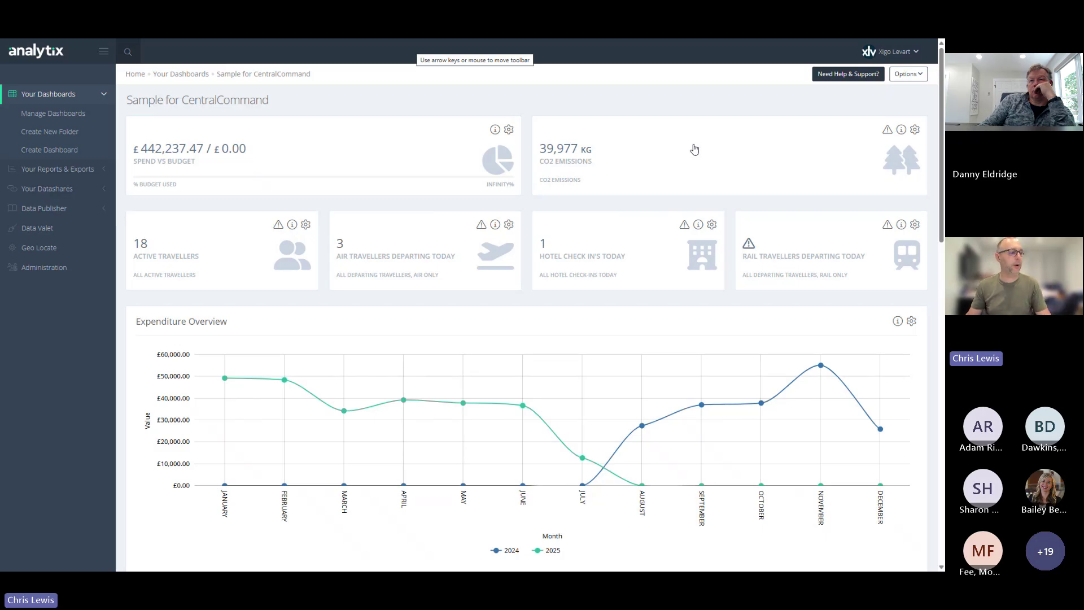
pyautogui.scroll(-2, 702, 171)
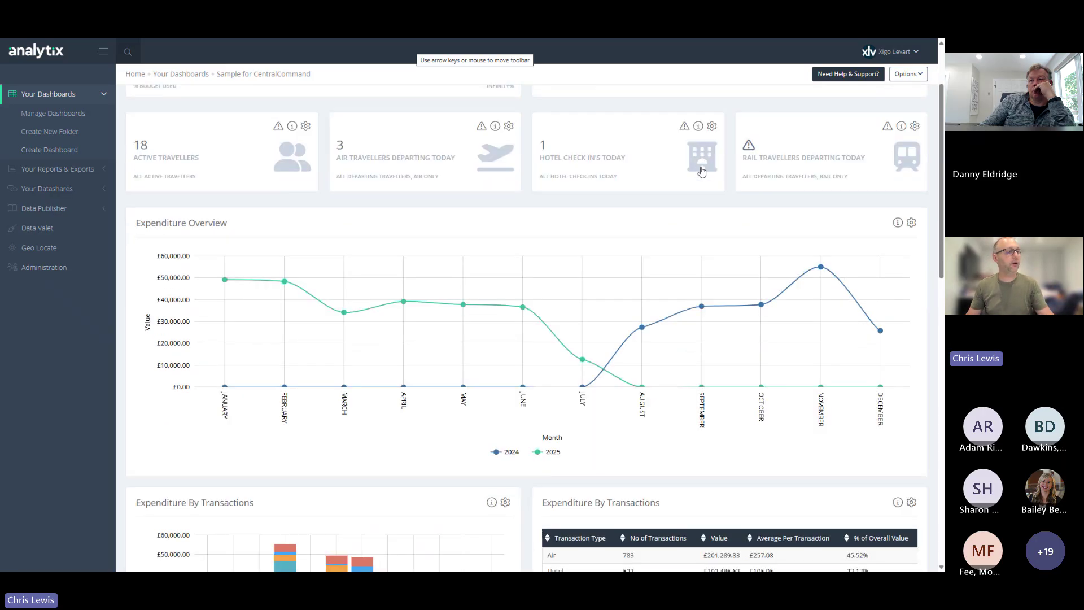
pyautogui.scroll(-5, 673, 222)
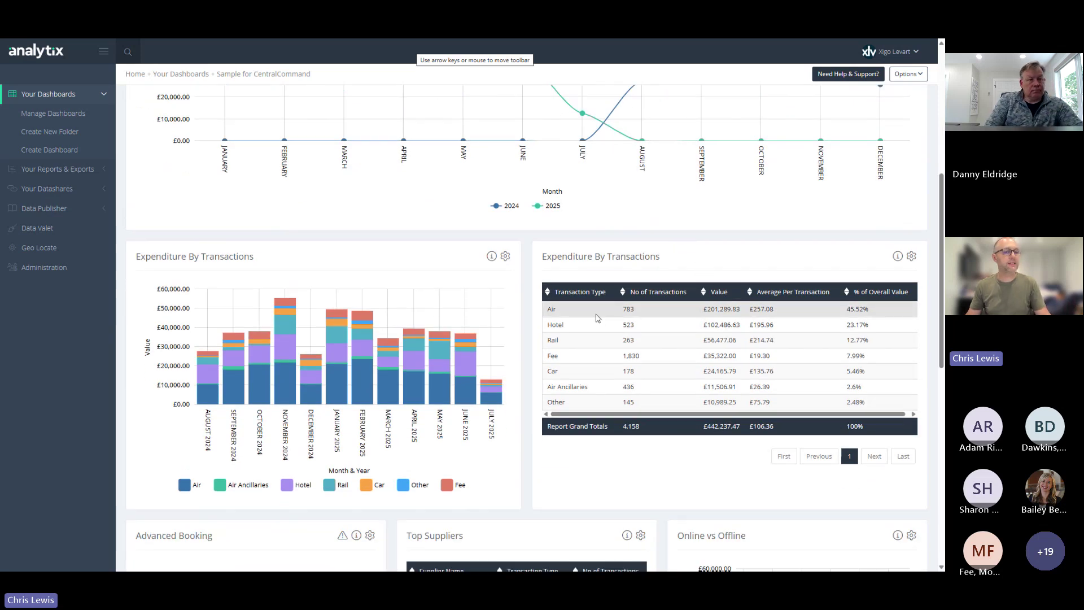
# Step: Filter the dashboard to Air transactions and sort the Top Suppliers table by number of transactions, highest first
pyautogui.click(717, 309)
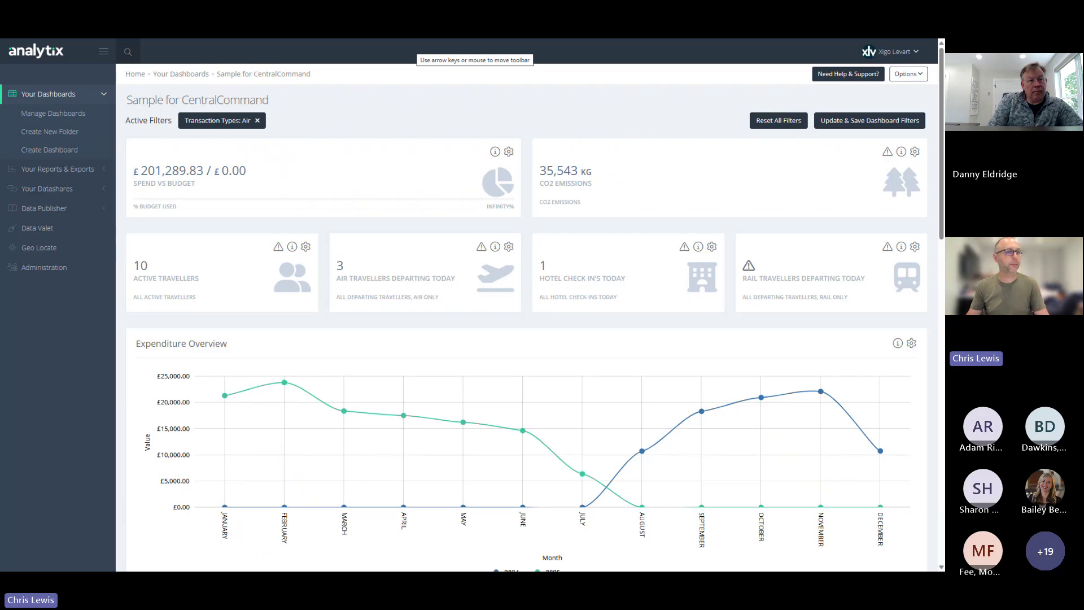
pyautogui.moveTo(943, 147); pyautogui.dragTo(944, 389)
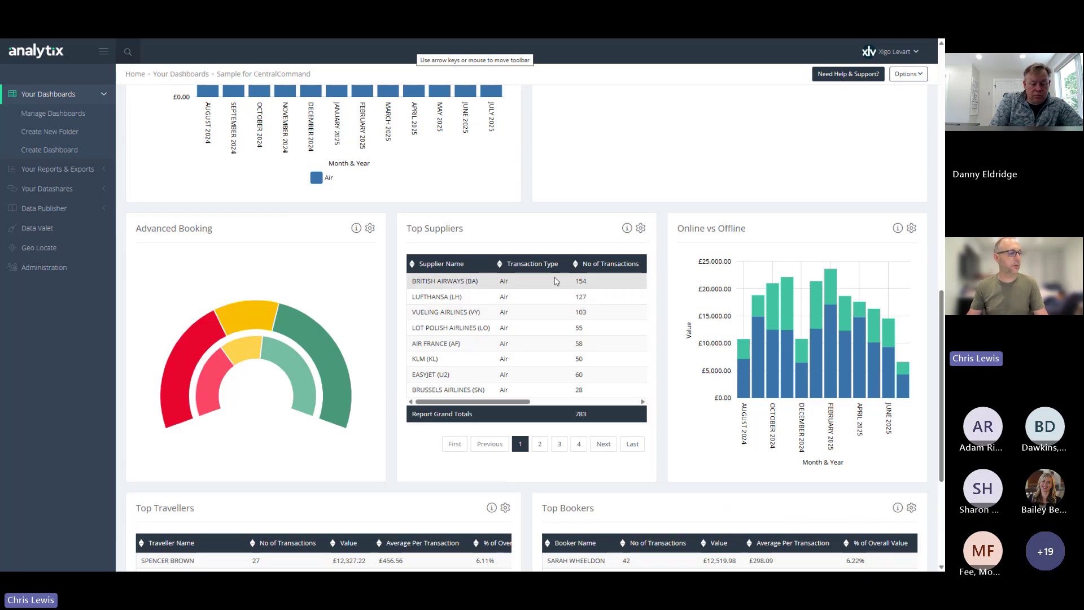
pyautogui.click(593, 264)
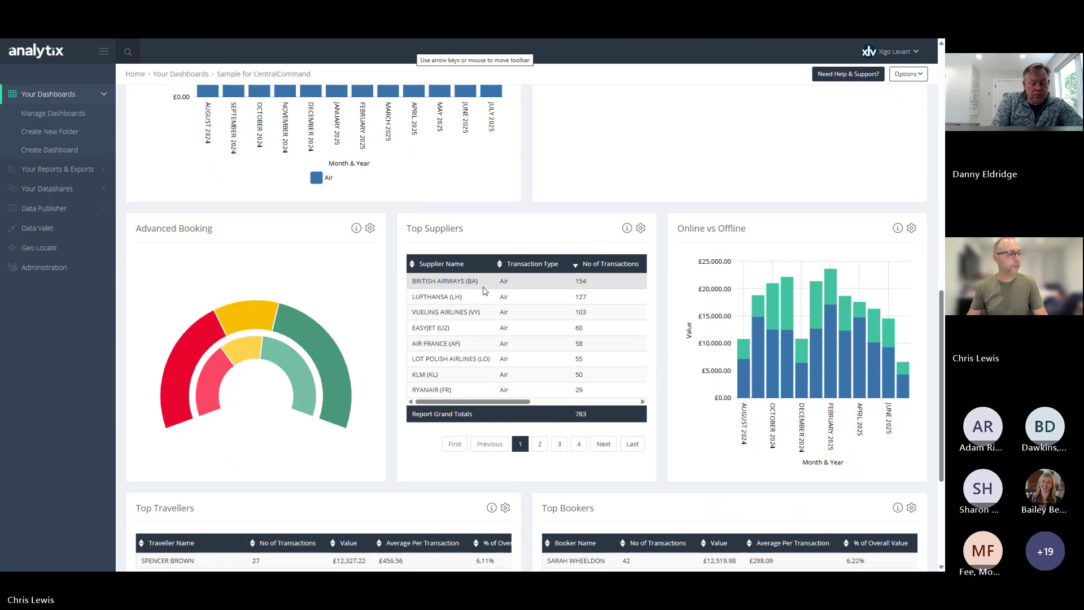
# Step: Drill the dashboard down to supplier British Airways (BA) and the Within 8 Days advance purchase category
pyautogui.click(461, 286)
pyautogui.scroll(-3, 274, 364)
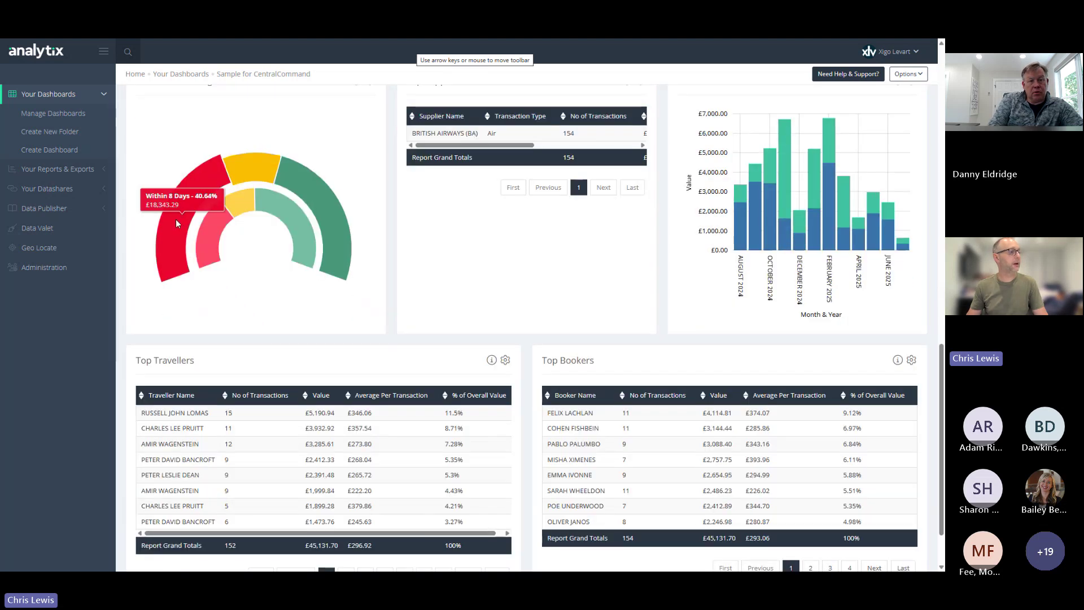
pyautogui.click(175, 219)
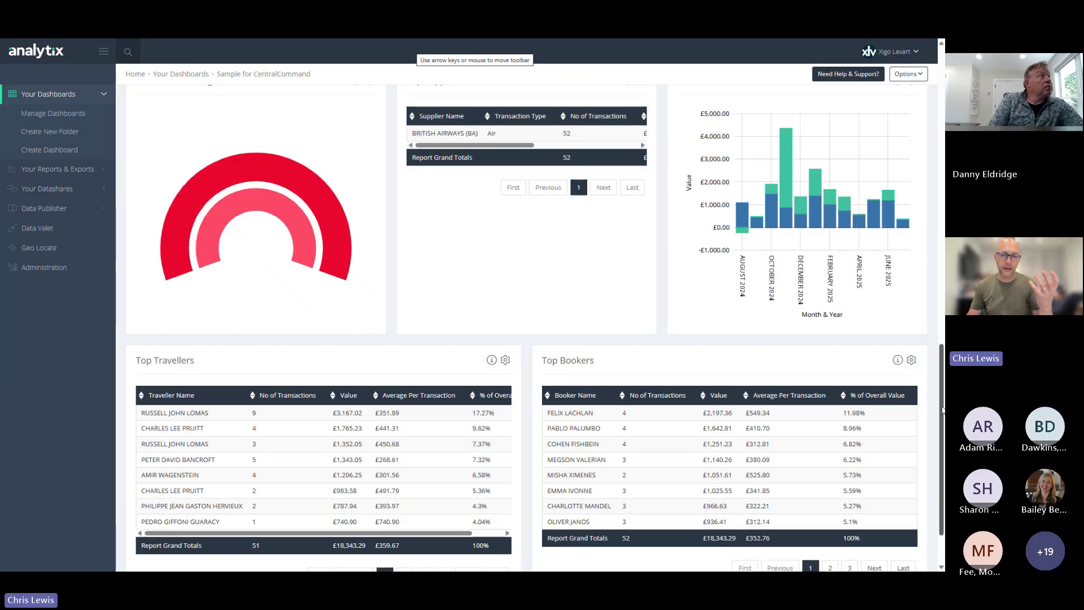
# Step: Review the filtered expenditure charts and active filters, and reset all filters on the dashboard
pyautogui.moveTo(942, 410); pyautogui.dragTo(943, 204)
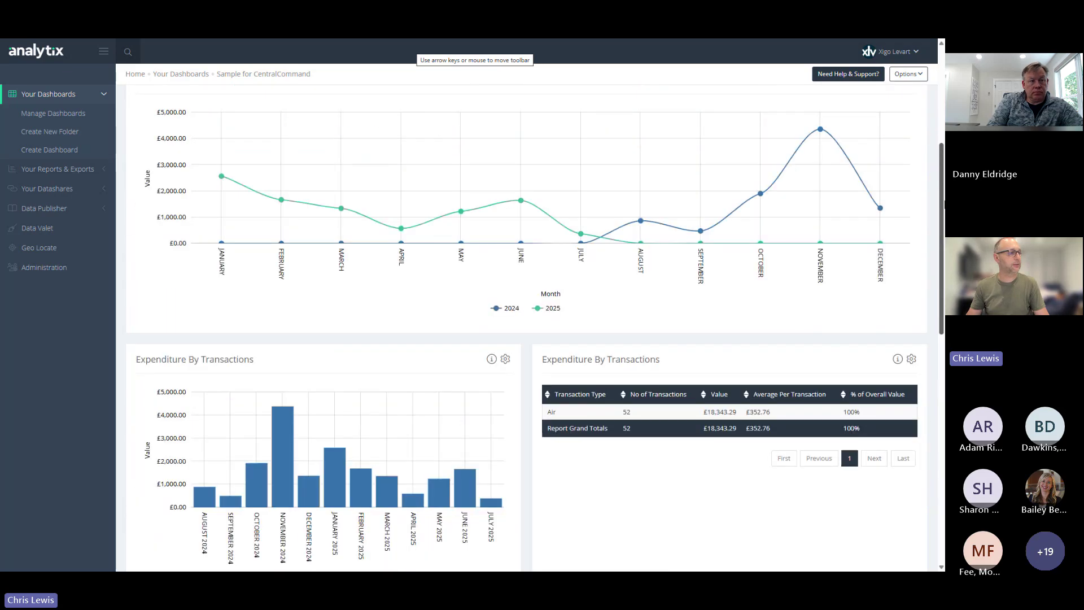
pyautogui.scroll(5, 700, 275)
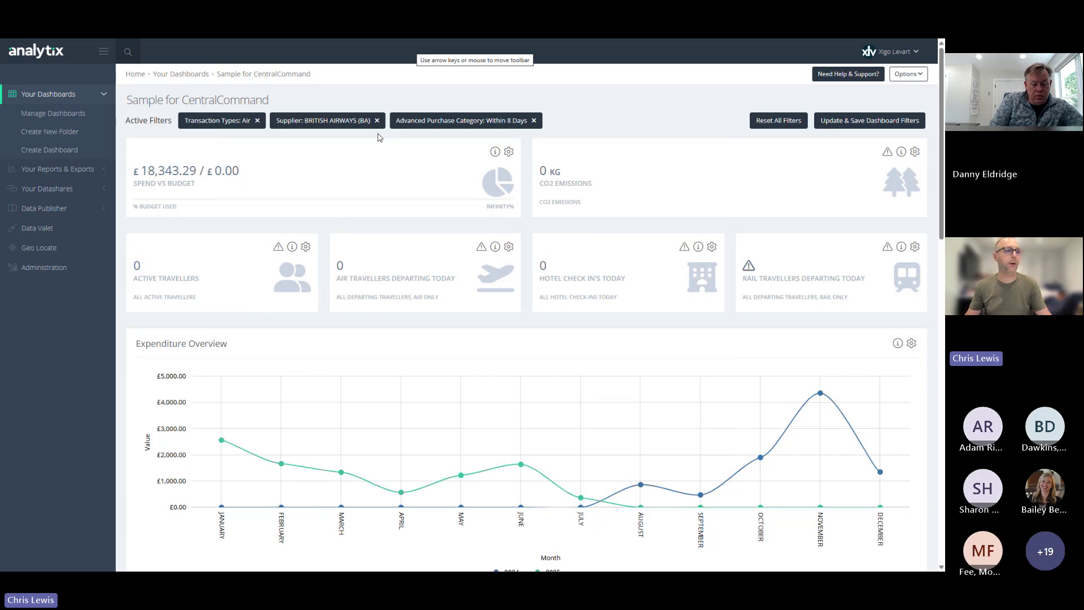
pyautogui.click(761, 122)
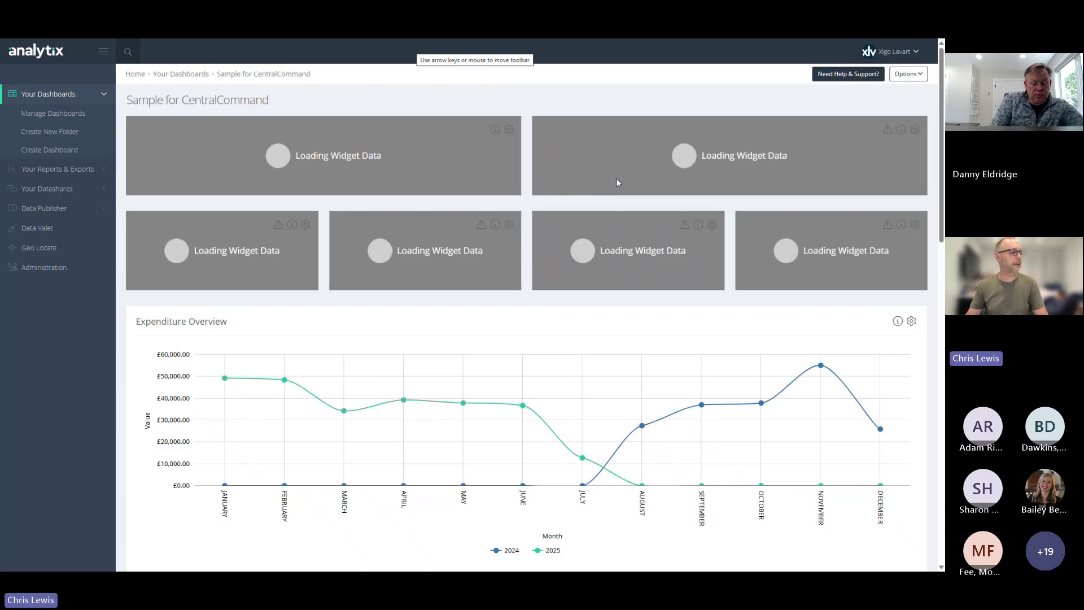
# Step: Open Geo Locate and apply a map filter with the dynamic dates set to Next 180 Days
pyautogui.click(40, 248)
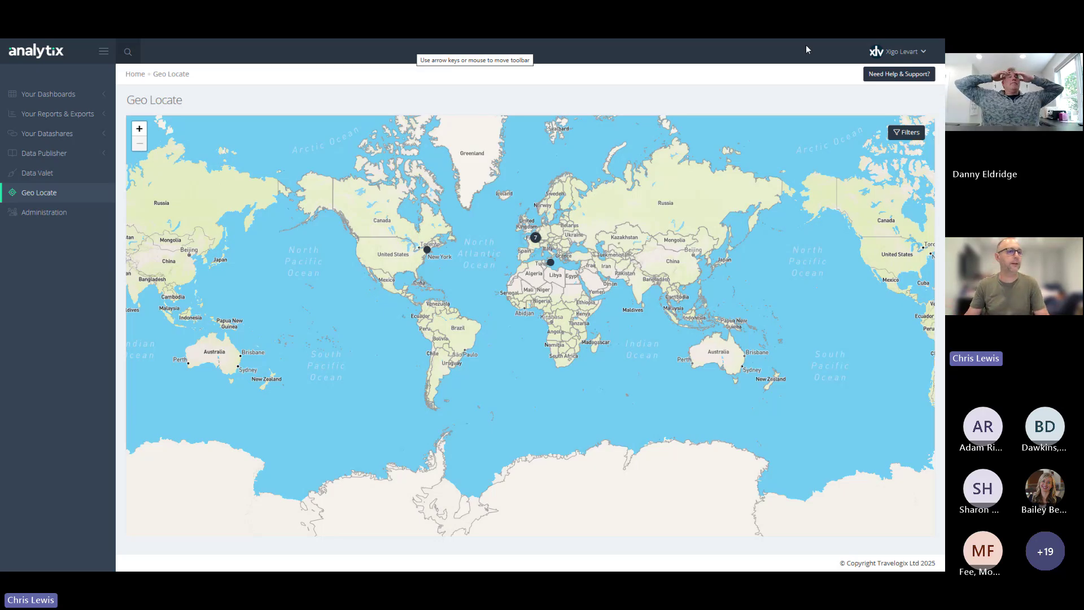
pyautogui.click(907, 132)
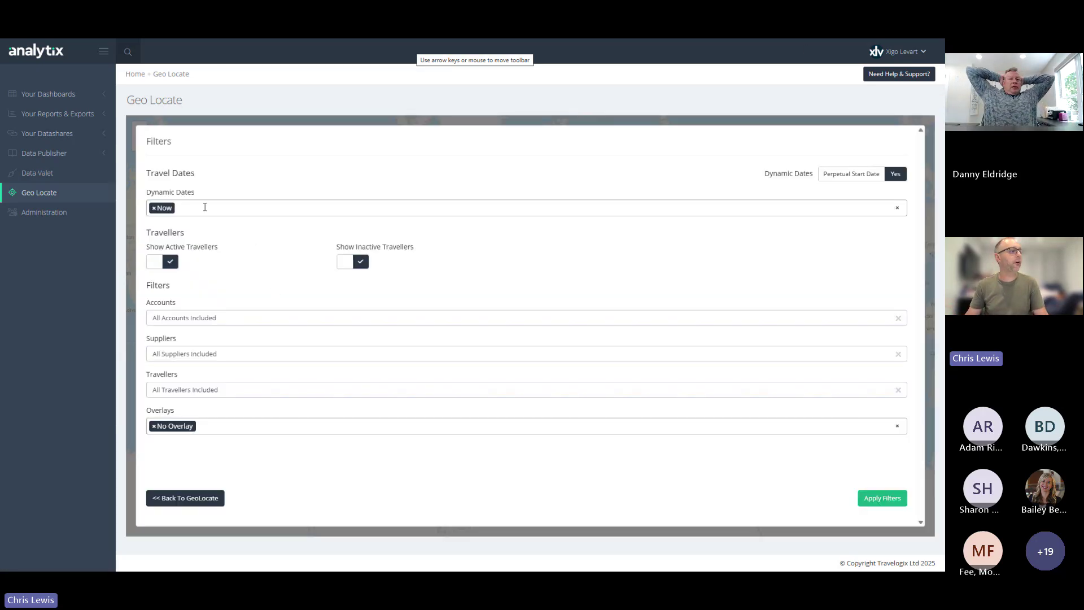
pyautogui.click(204, 208)
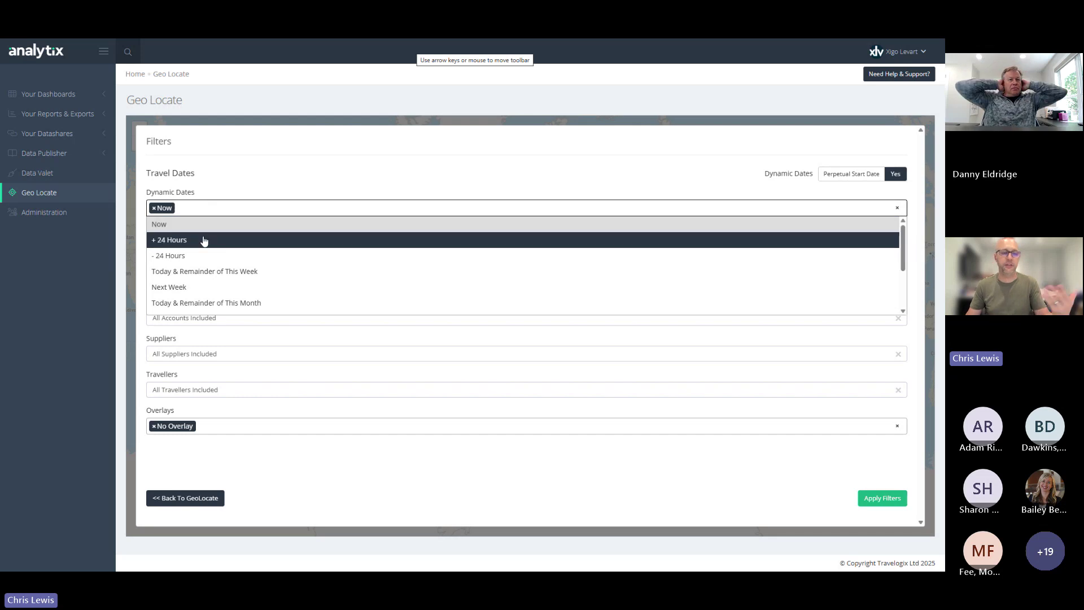
pyautogui.scroll(-3, 204, 239)
pyautogui.click(220, 274)
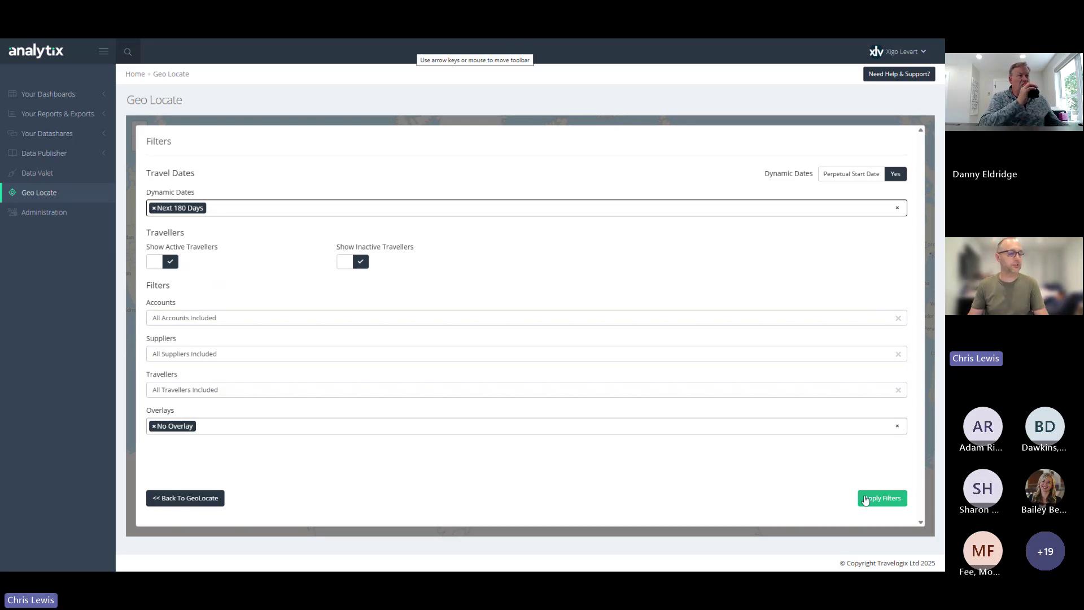
pyautogui.click(866, 499)
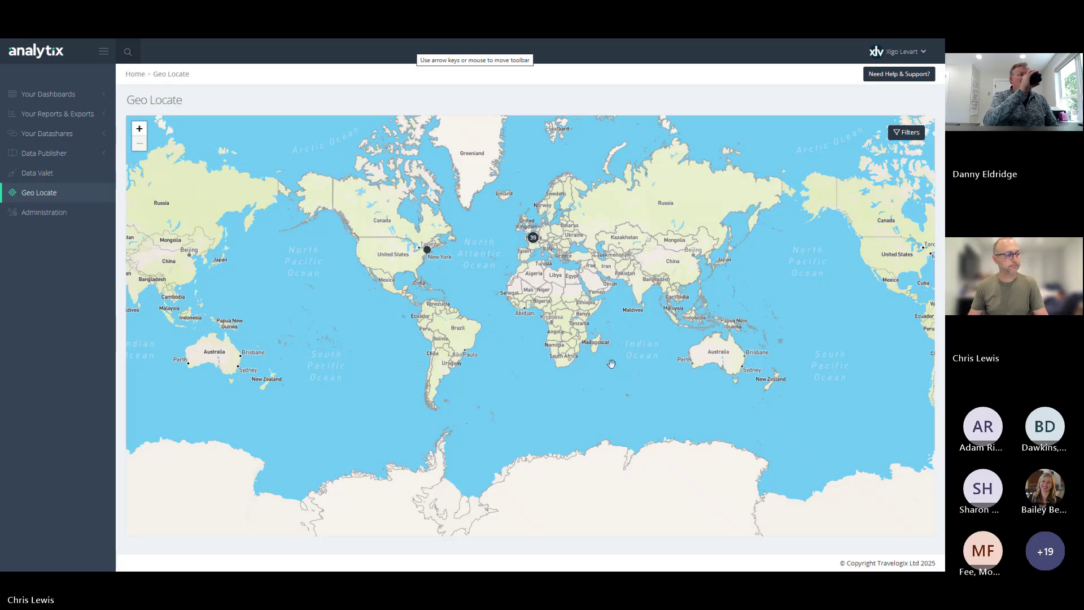
# Step: Drill into the European and London traveller clusters on the map and examine the London Heathrow traveller summary
pyautogui.click(532, 242)
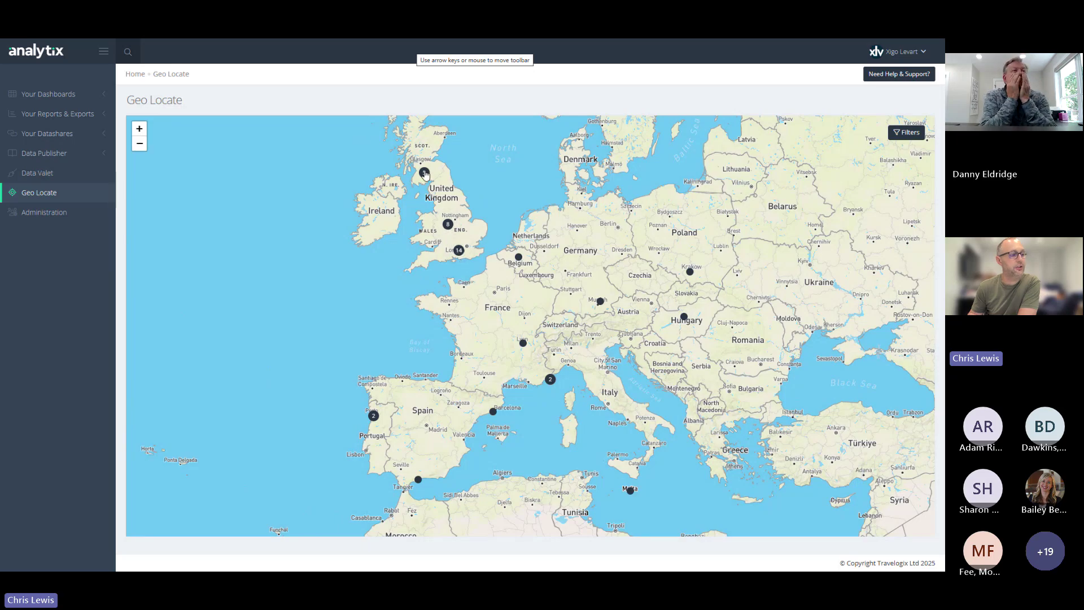
pyautogui.moveTo(687, 320)
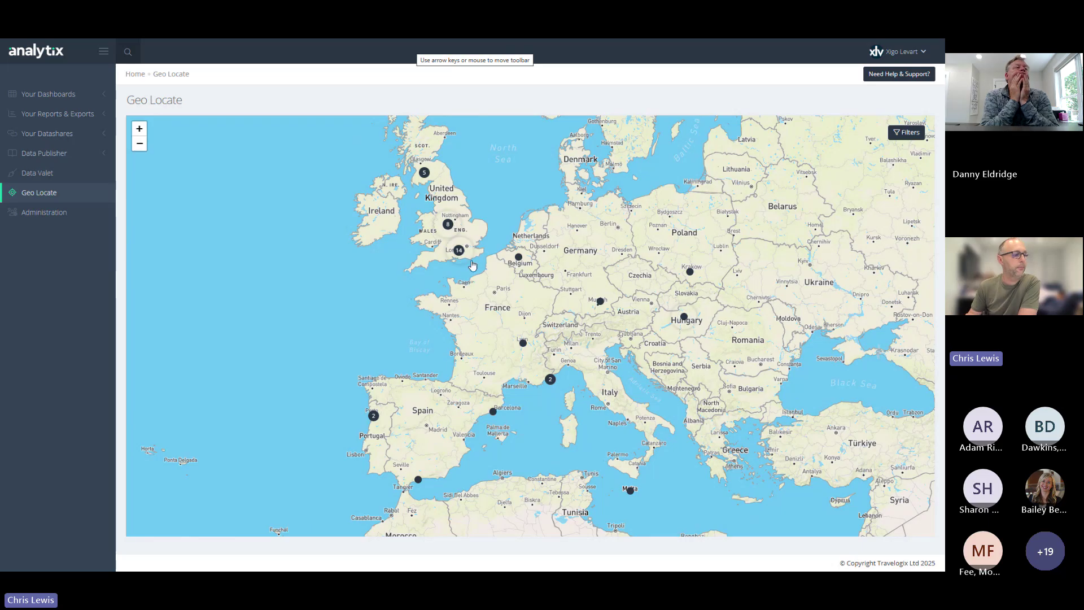
pyautogui.moveTo(516, 347)
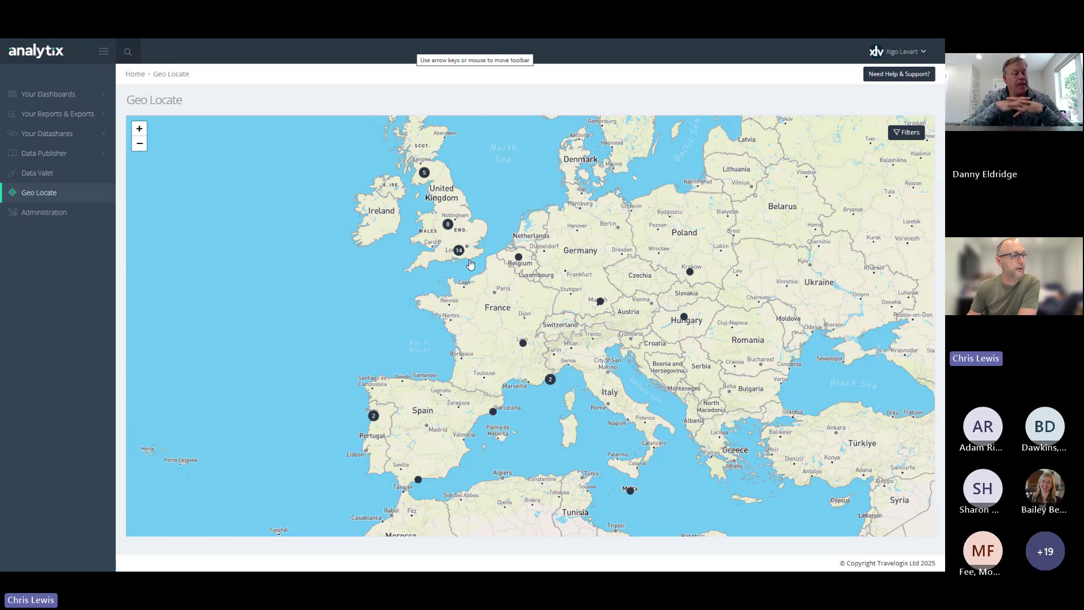
pyautogui.click(459, 251)
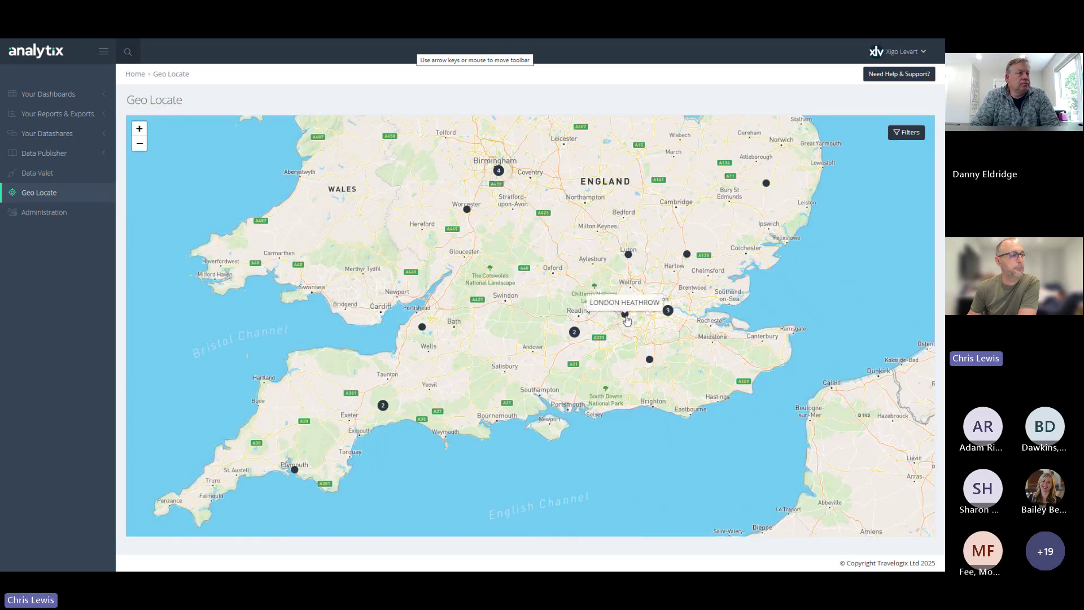
pyautogui.click(625, 317)
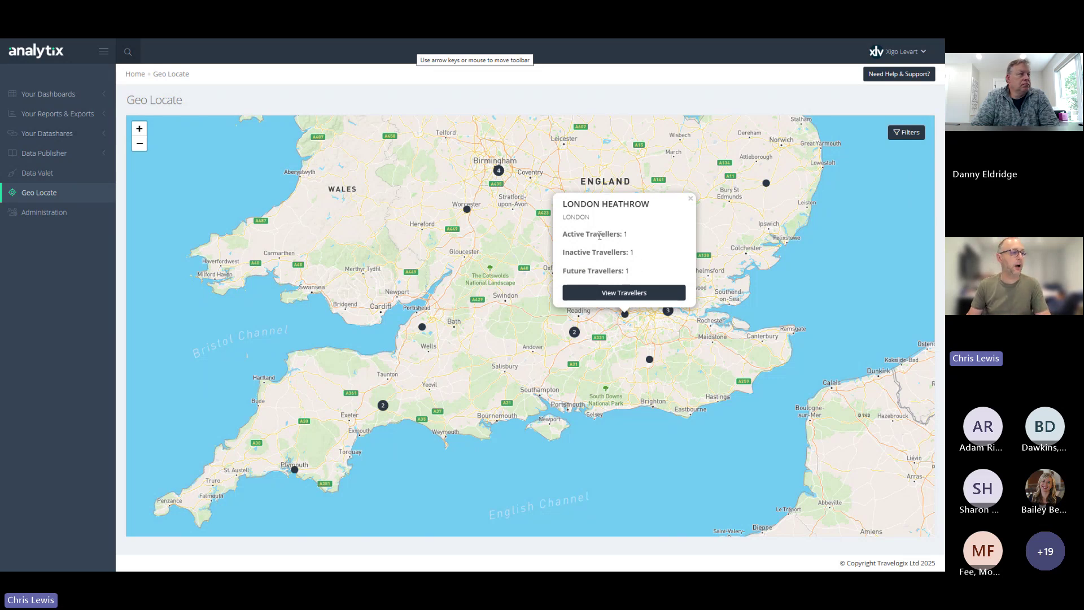
pyautogui.moveTo(593, 234); pyautogui.dragTo(649, 273)
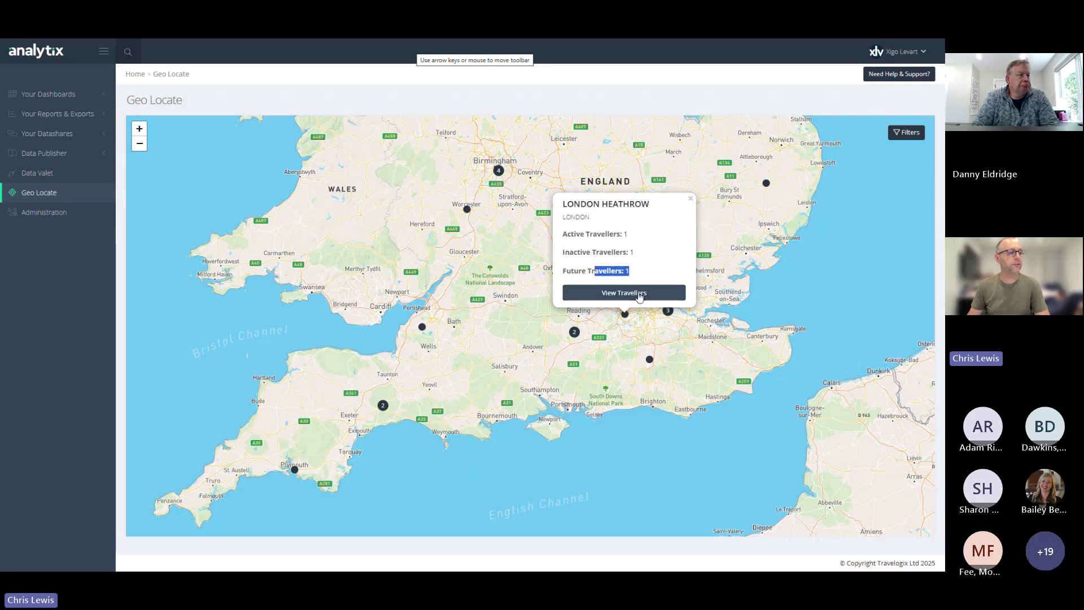
# Step: View the travellers at London Heathrow, going through the active, inactive and future traveller lists
pyautogui.click(635, 294)
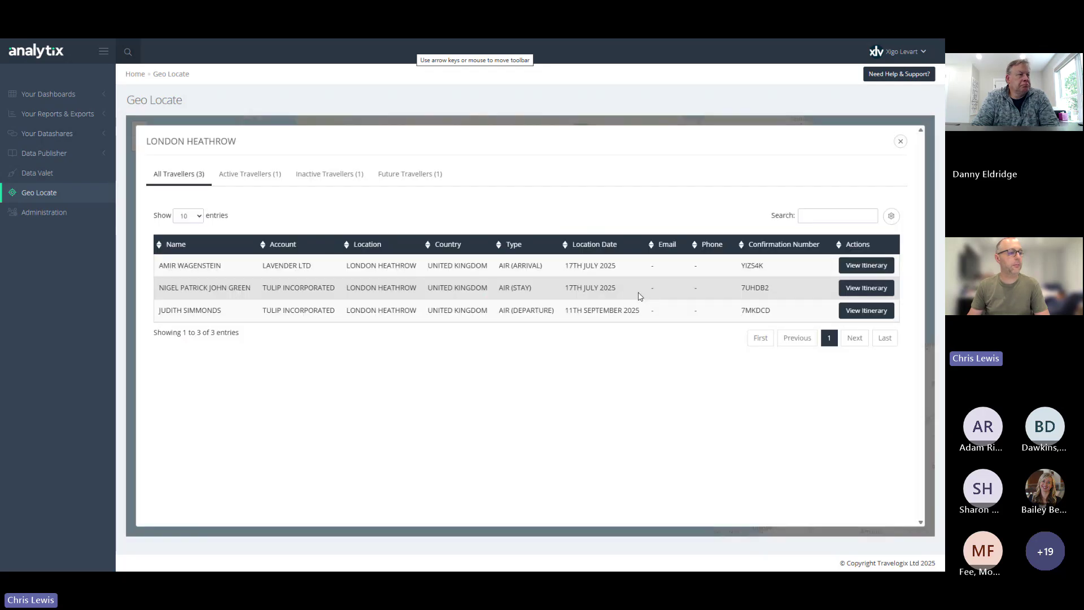
pyautogui.click(254, 182)
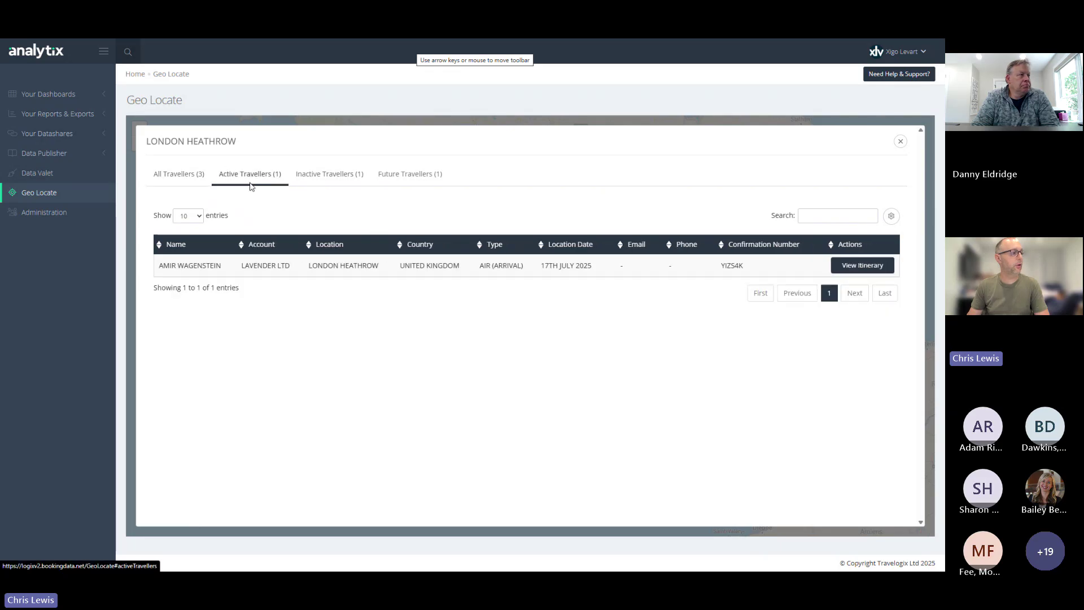
pyautogui.click(309, 179)
pyautogui.click(405, 175)
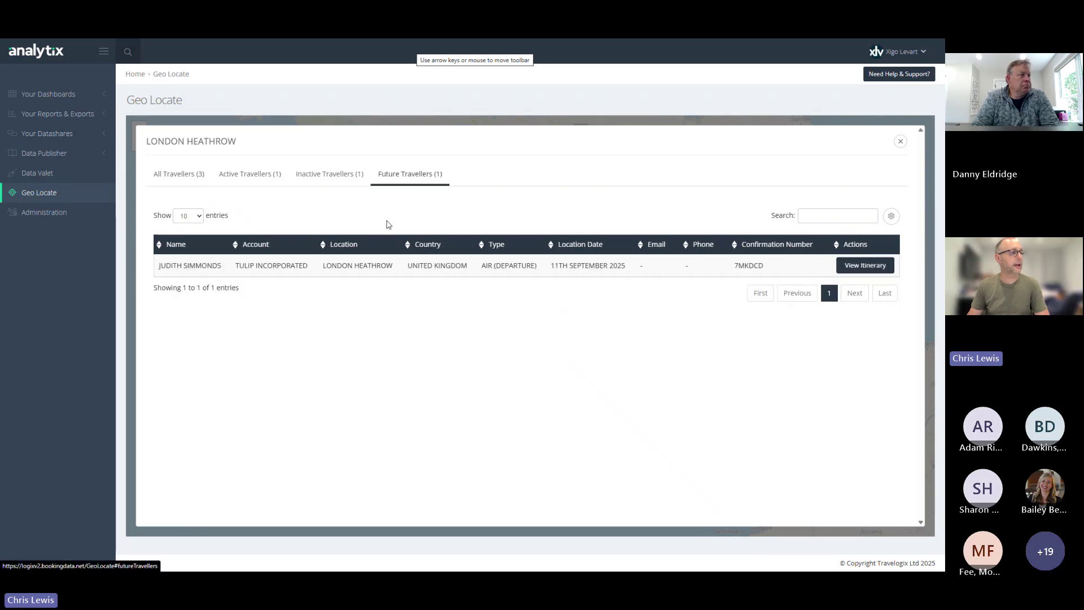
# Step: View the itinerary of the future traveller at London Heathrow, and close the location details to return to the map
pyautogui.click(844, 266)
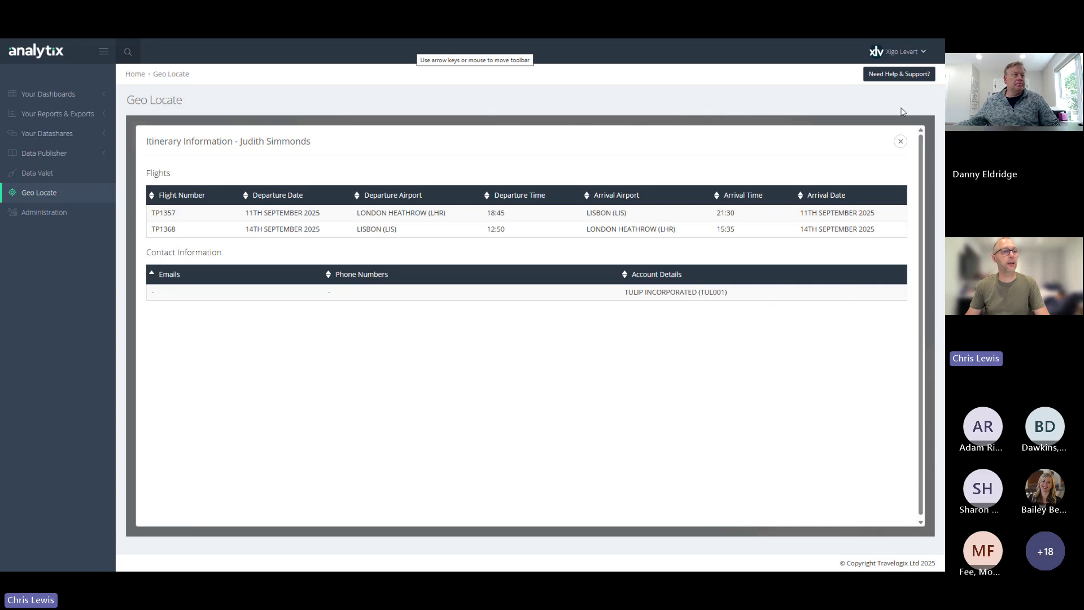
pyautogui.click(901, 142)
pyautogui.click(901, 142)
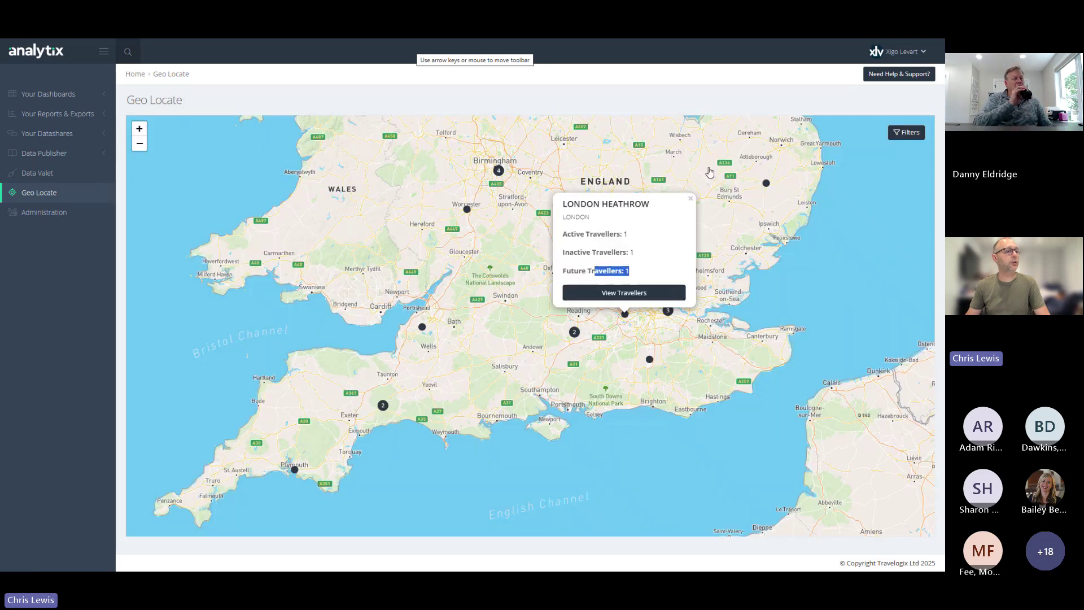
pyautogui.click(687, 202)
# Step: Open the United Kingdom details from the map and review its country risk information, security alerts and travellers, then end the screen share
pyautogui.scroll(-2, 694, 245)
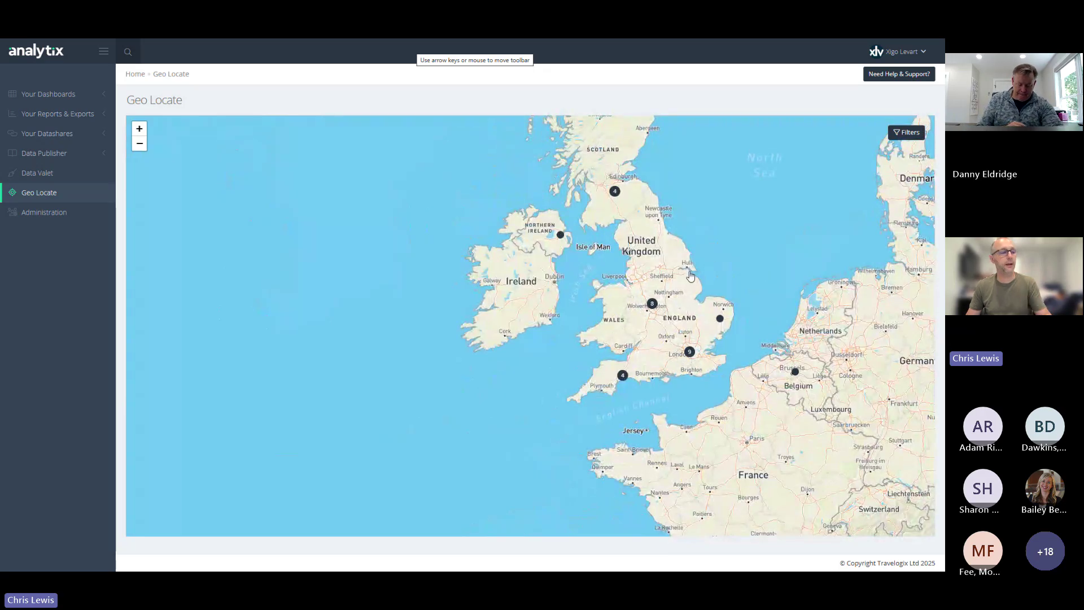
pyautogui.click(697, 349)
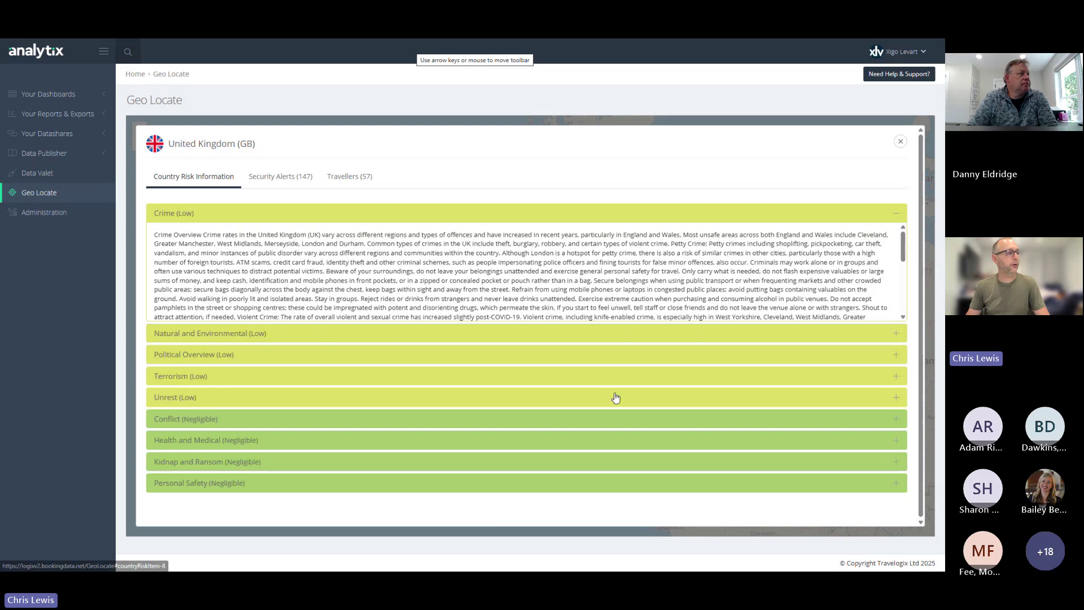
pyautogui.click(280, 177)
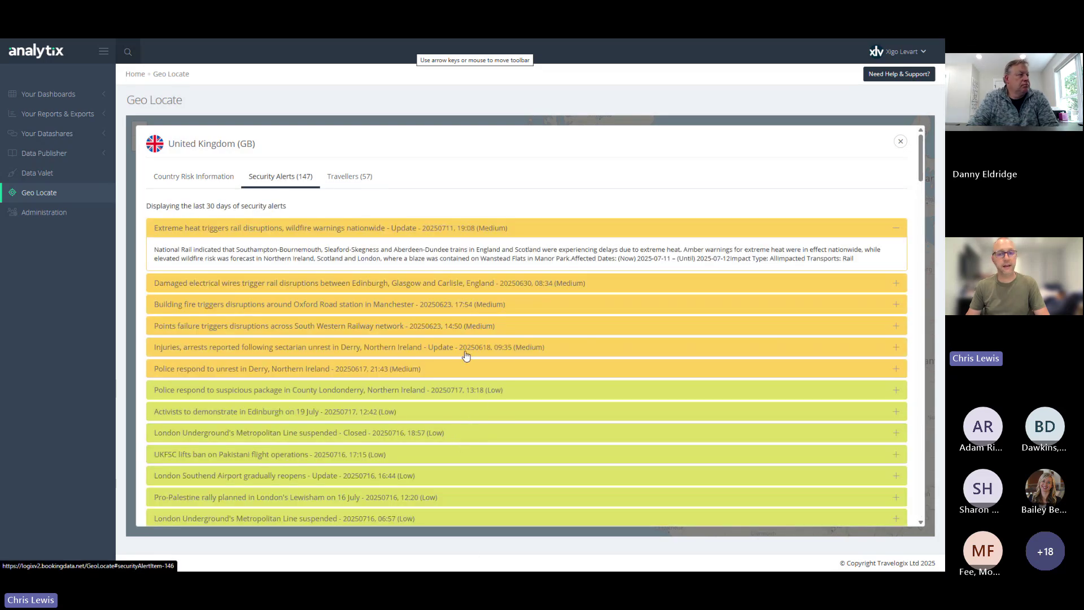
pyautogui.click(348, 175)
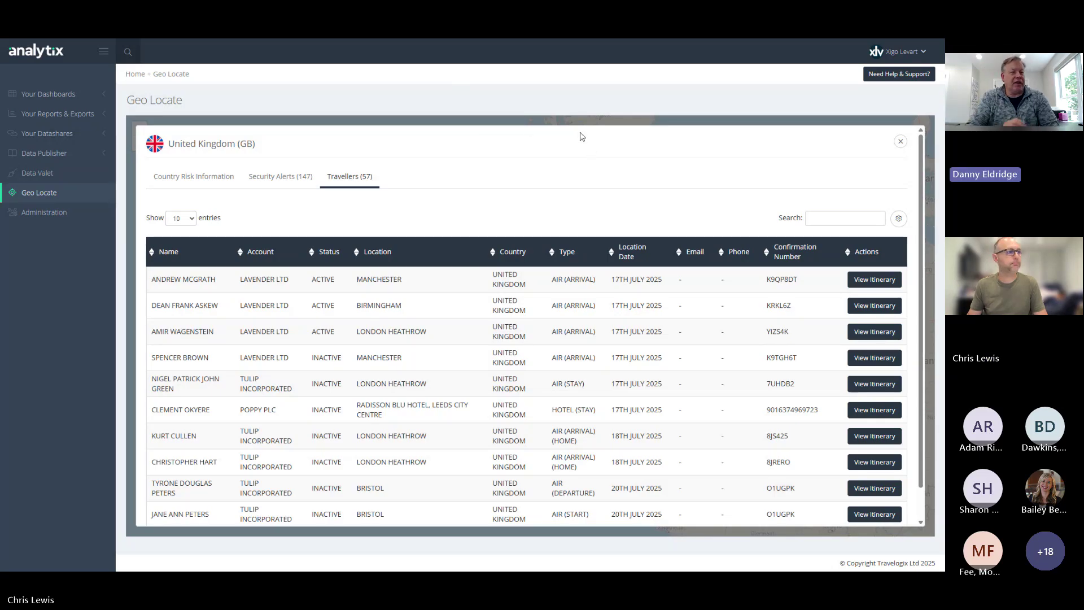
pyautogui.click(519, 57)
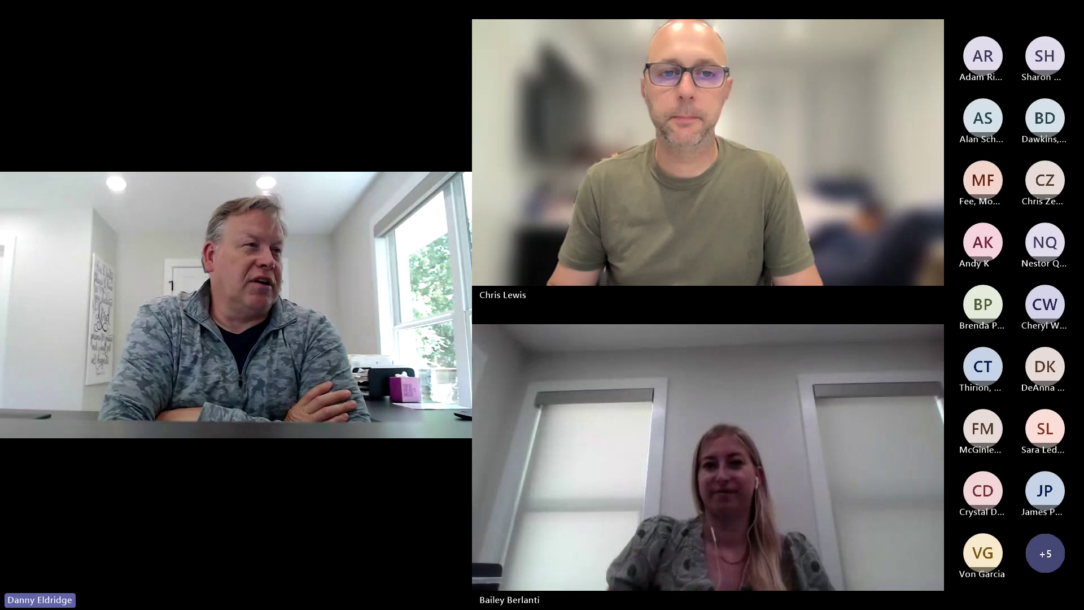